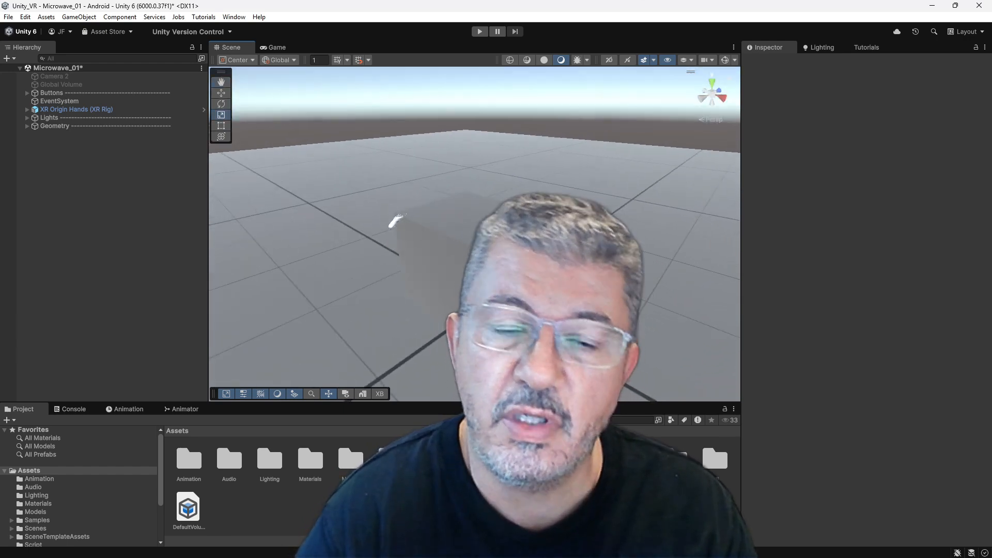
Examine the block in the scene and the components of the XR Origin Hands (XR Rig) object.
left_click_drag(494, 280, 425, 238, "alt")
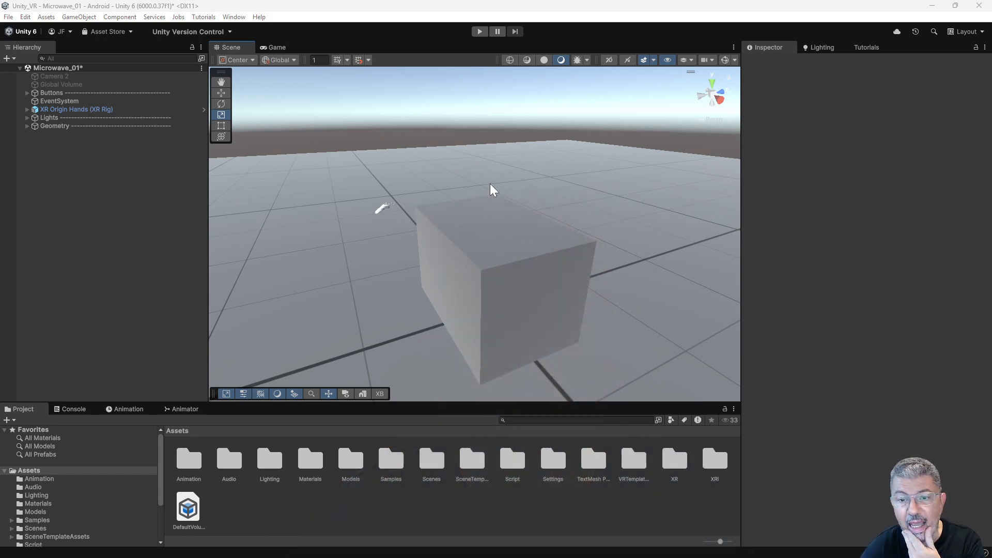
left_click_drag(504, 252, 419, 218, "alt")
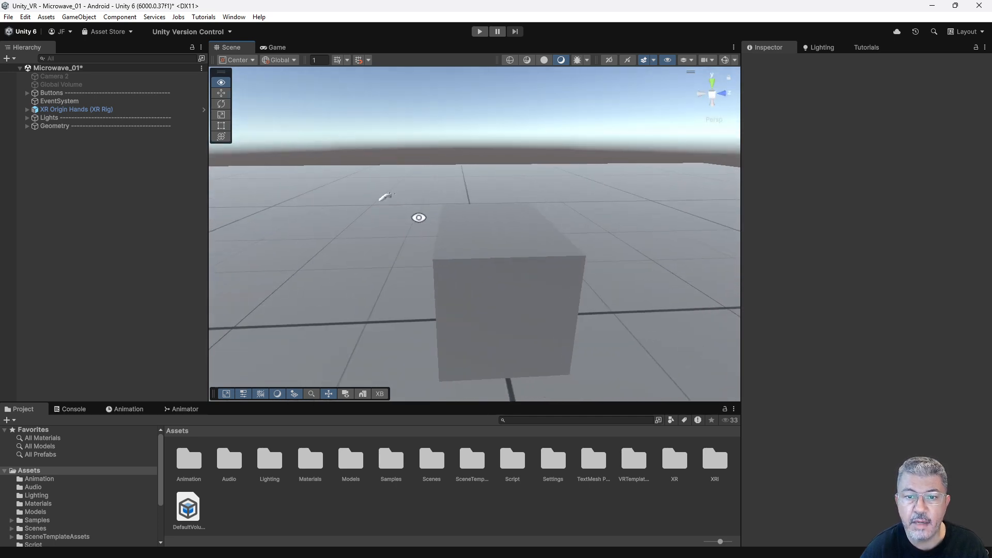
left_click(77, 108)
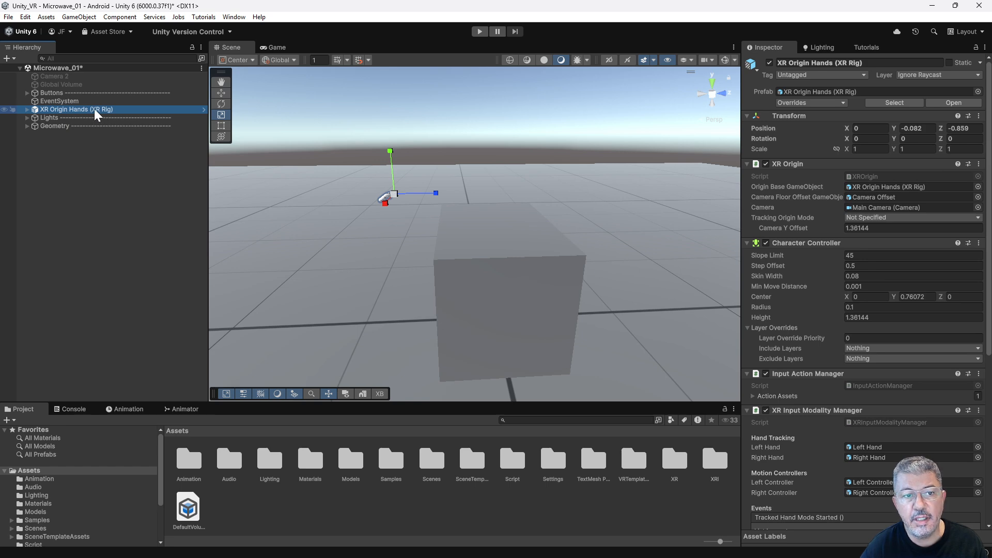
left_click_drag(390, 230, 497, 222, "alt")
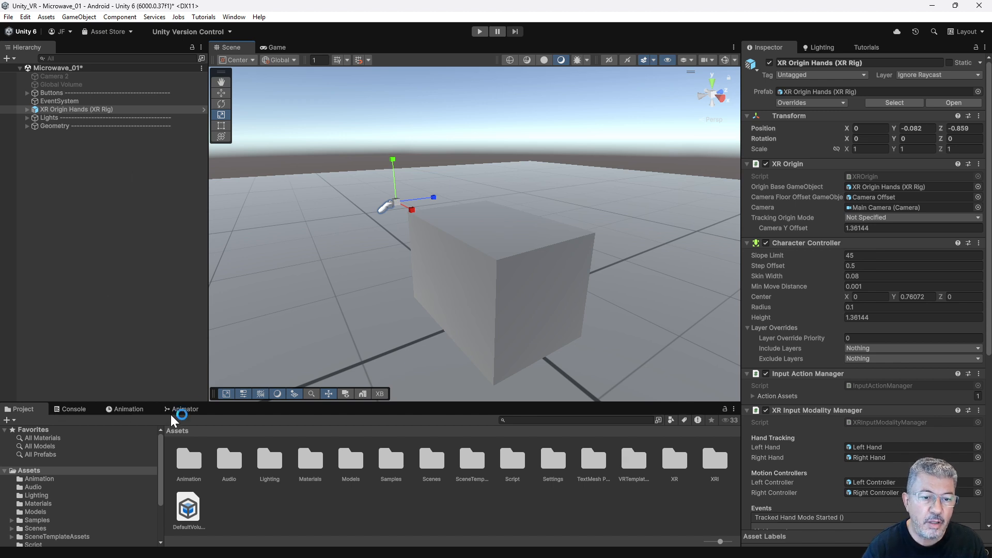
Enlarge the project browser and locate the prefab asset of the XR Origin Hands (XR Rig) object.
left_click_drag(194, 402, 195, 349)
left_click(75, 110)
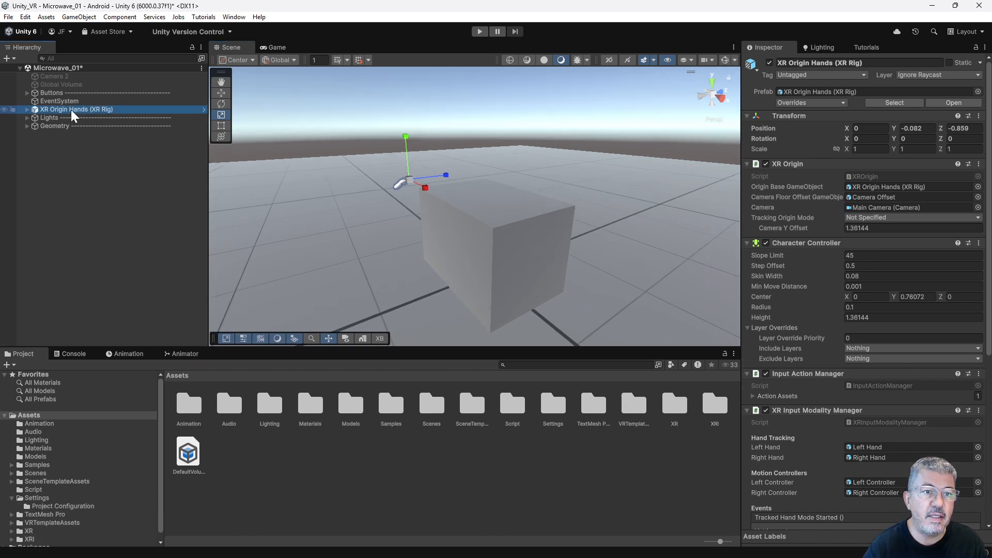
left_click(81, 117)
left_click(83, 110)
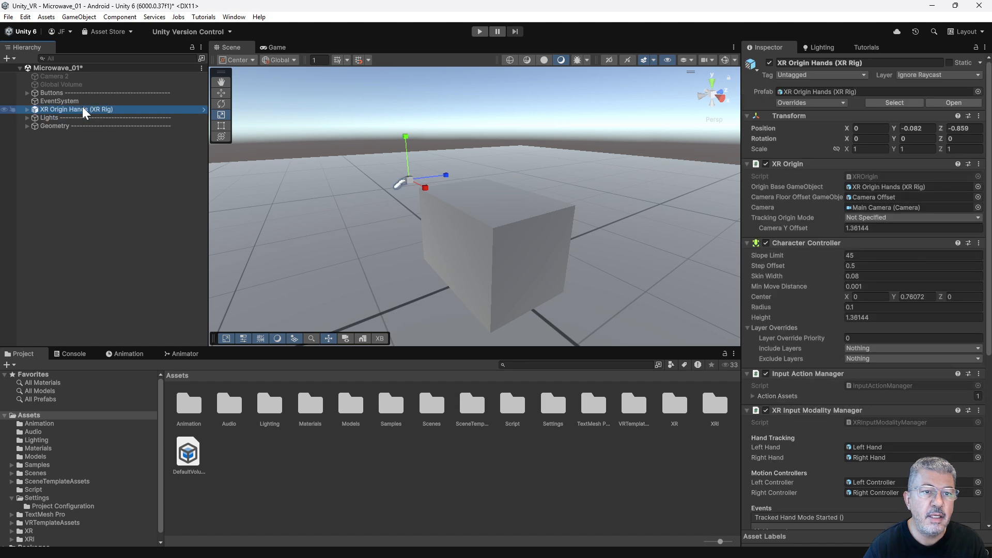
right_click(83, 110)
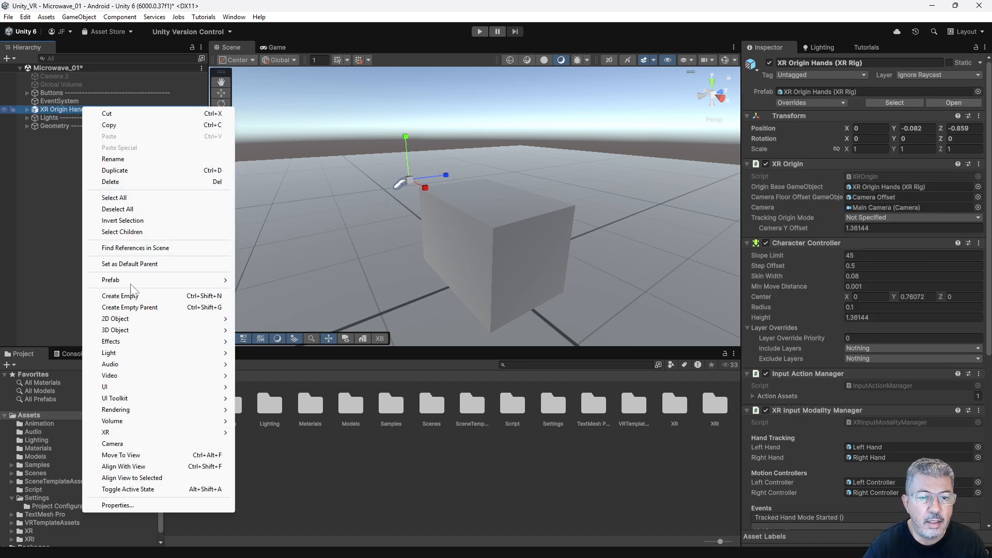
mouse_move(156, 280)
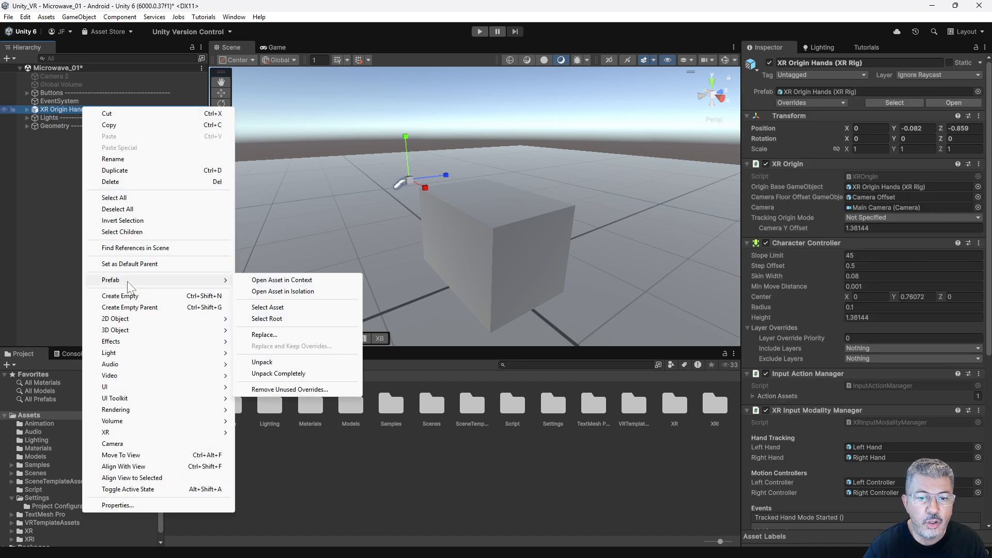
left_click(273, 309)
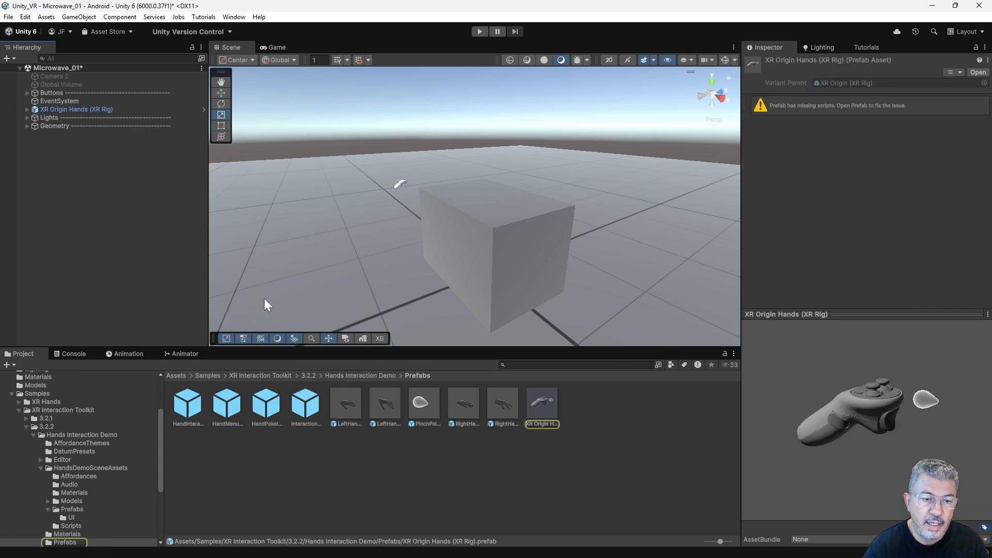
Examine the XR Interaction Toolkit sample folders and expand the contents of version 3.2.2.
left_click_drag(195, 347, 194, 268)
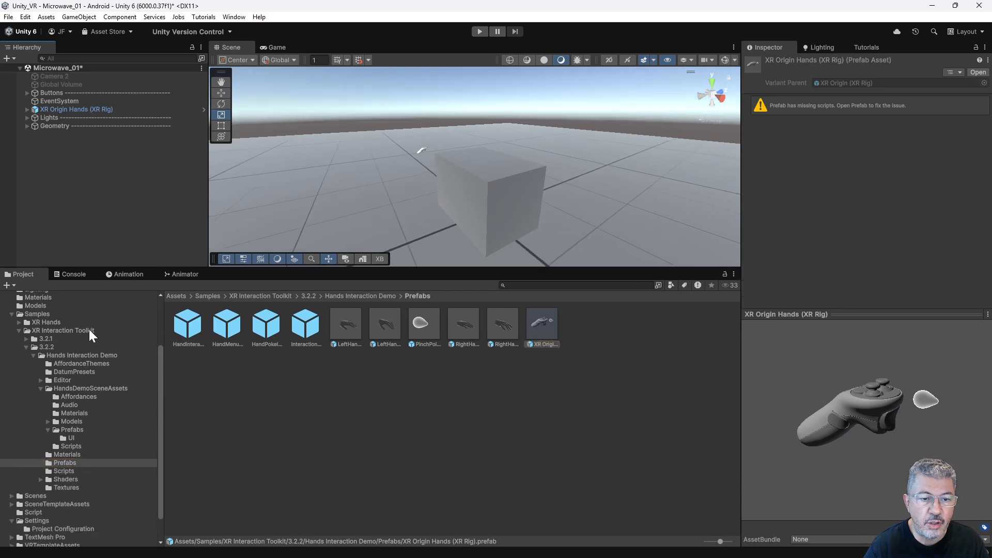
left_click(25, 347)
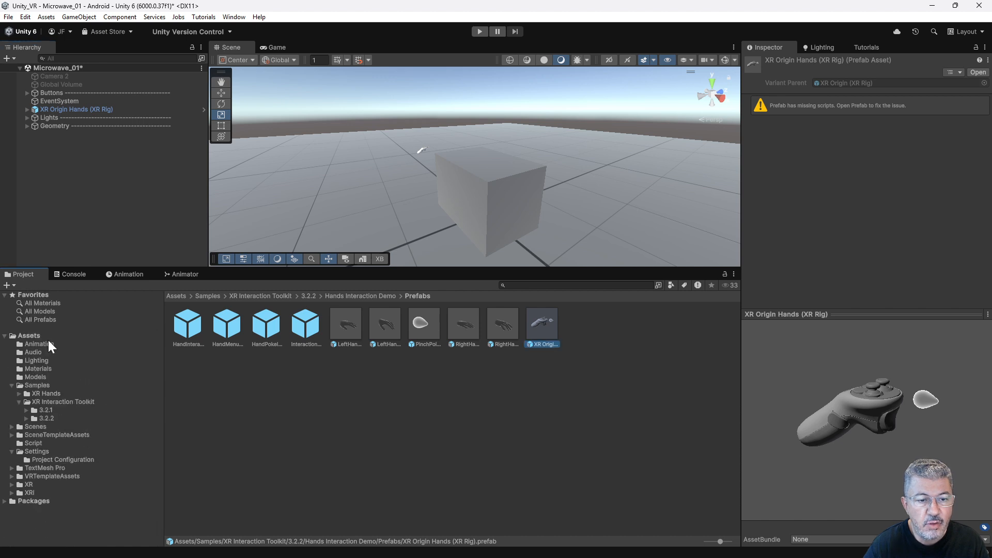
left_click(233, 17)
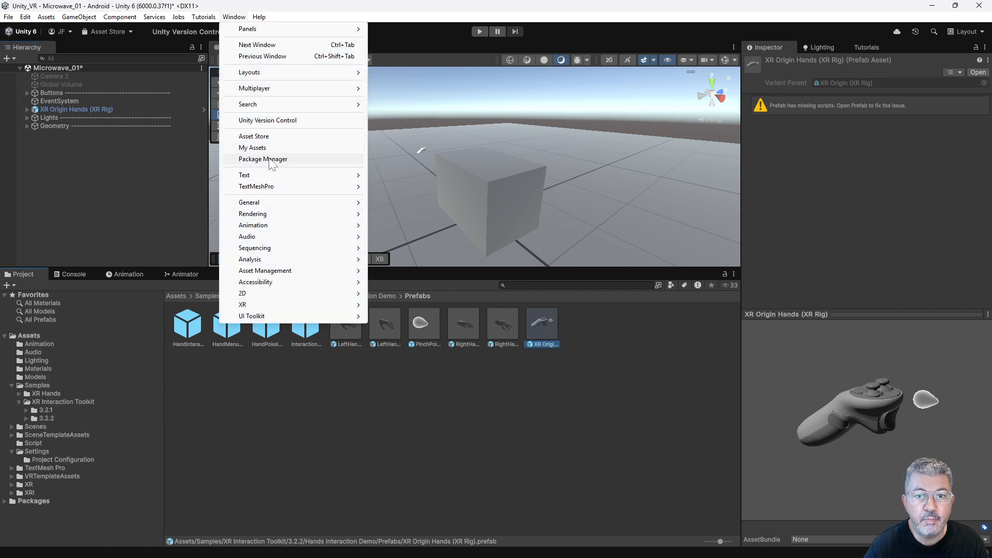
left_click(65, 402)
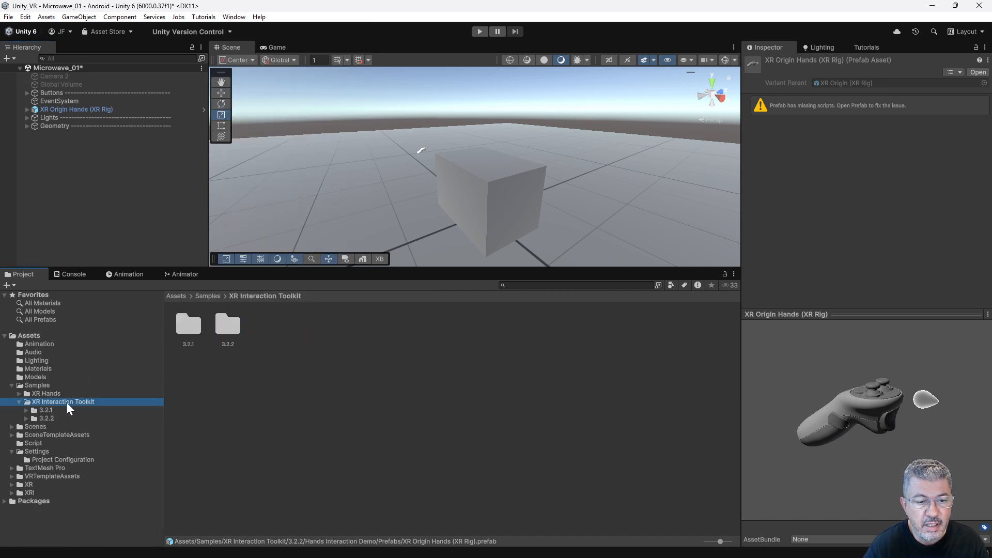
left_click(26, 418)
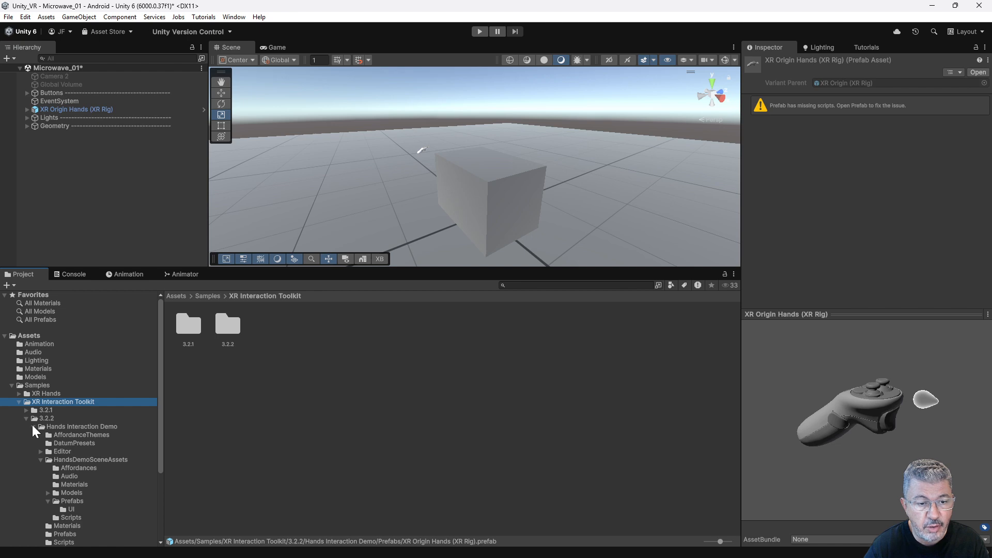
Show the XR Origin Hands (XR Rig) source prefab again, shrink the project browser and clear the selection.
right_click(89, 109)
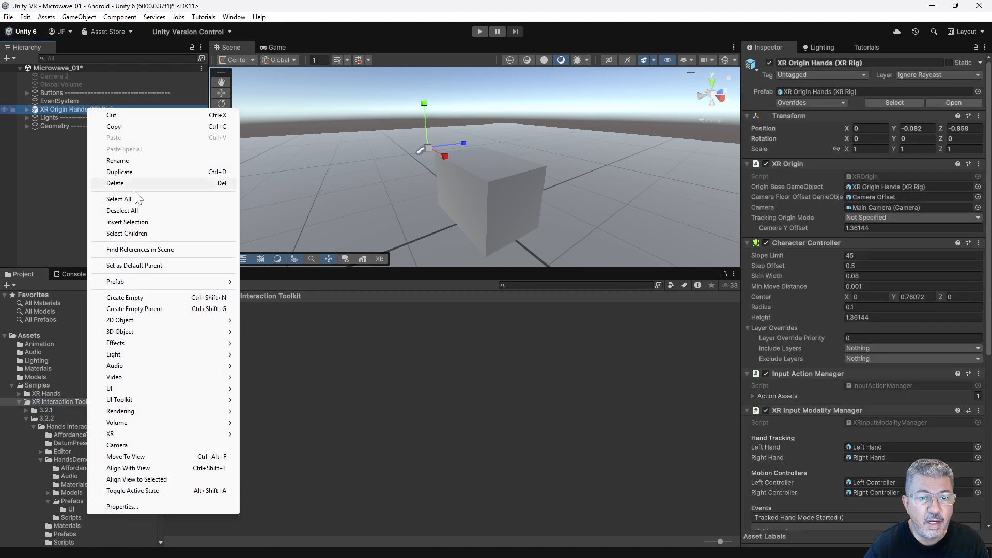
mouse_move(147, 283)
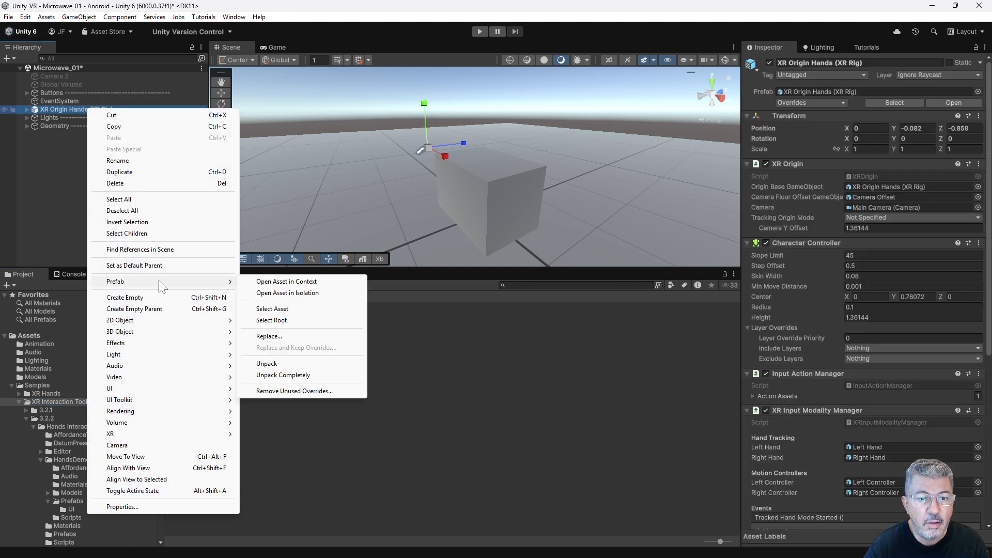
left_click(272, 309)
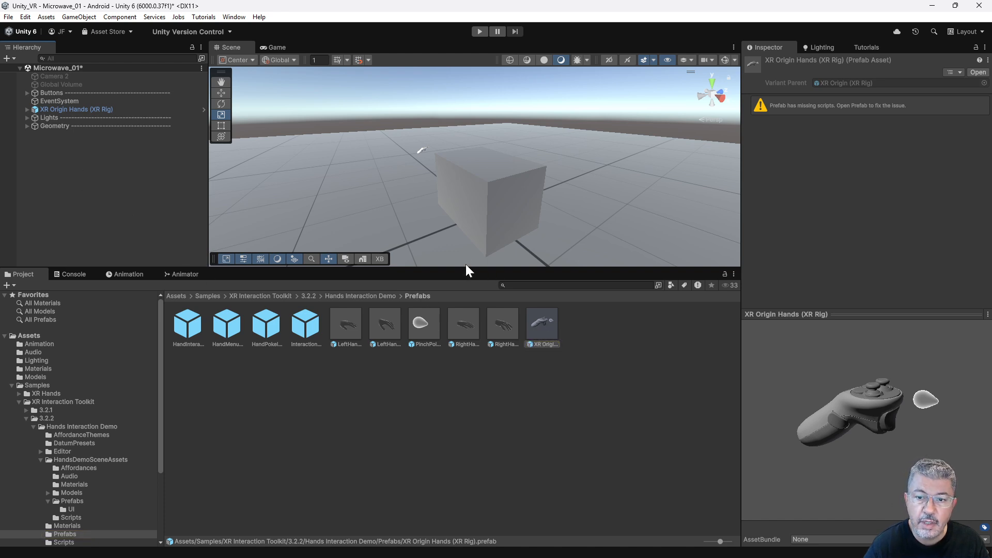
left_click_drag(470, 269, 472, 441)
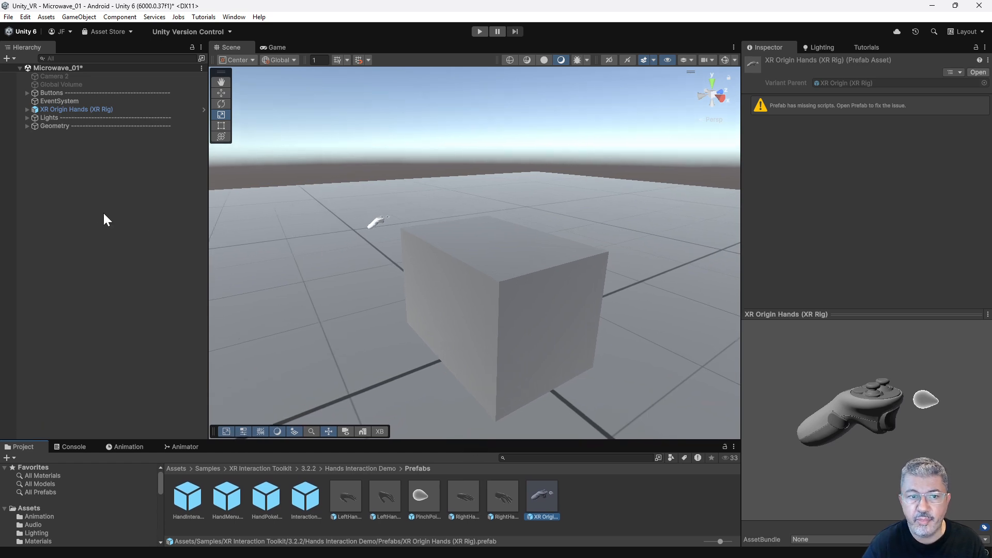
left_click(92, 207)
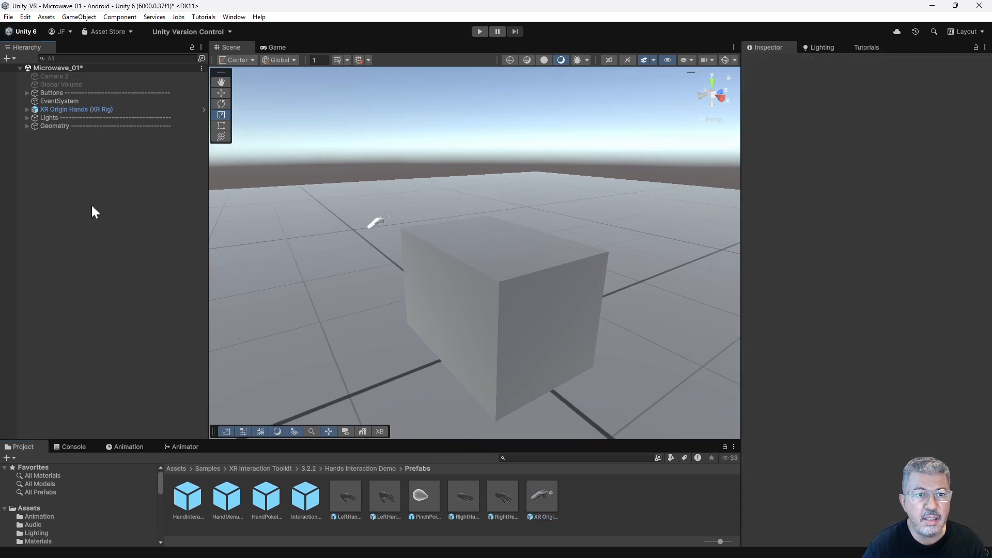
Create a Quad 3D object at the root level of the Microwave_01 scene.
mouse_move(482, 267)
left_mouse_down("alt")
mouse_move(432, 248)
mouse_move(484, 252)
left_mouse_up("alt")
right_click(84, 168)
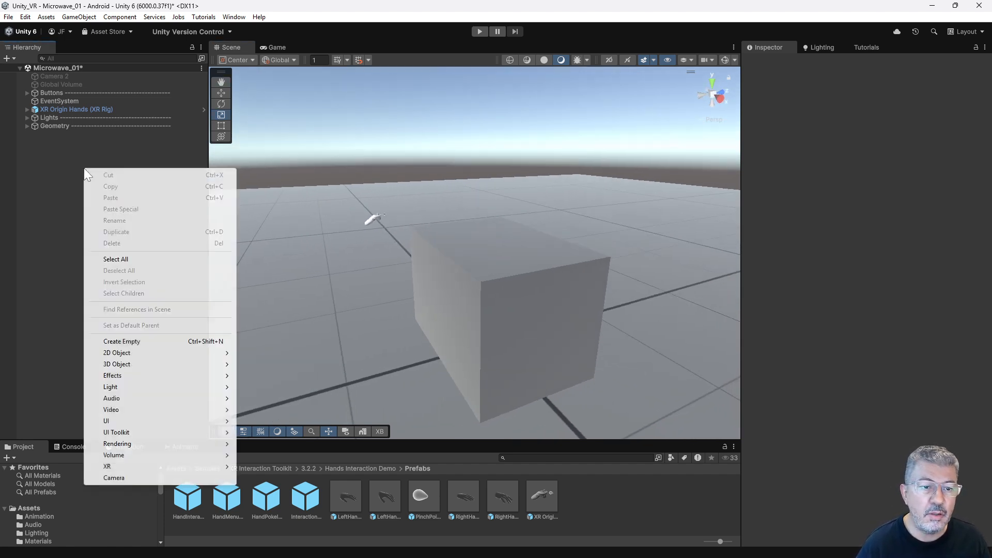
mouse_move(124, 364)
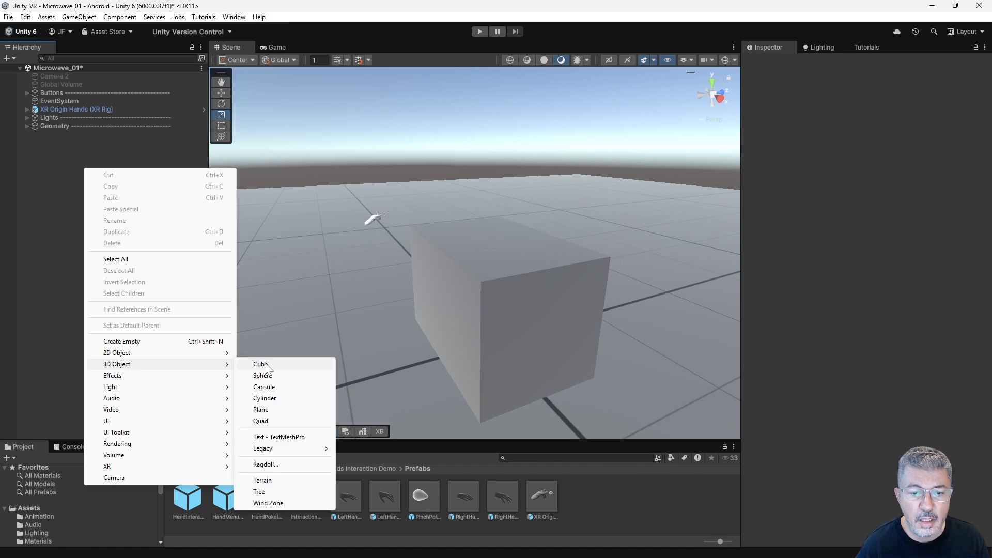
left_click(269, 421)
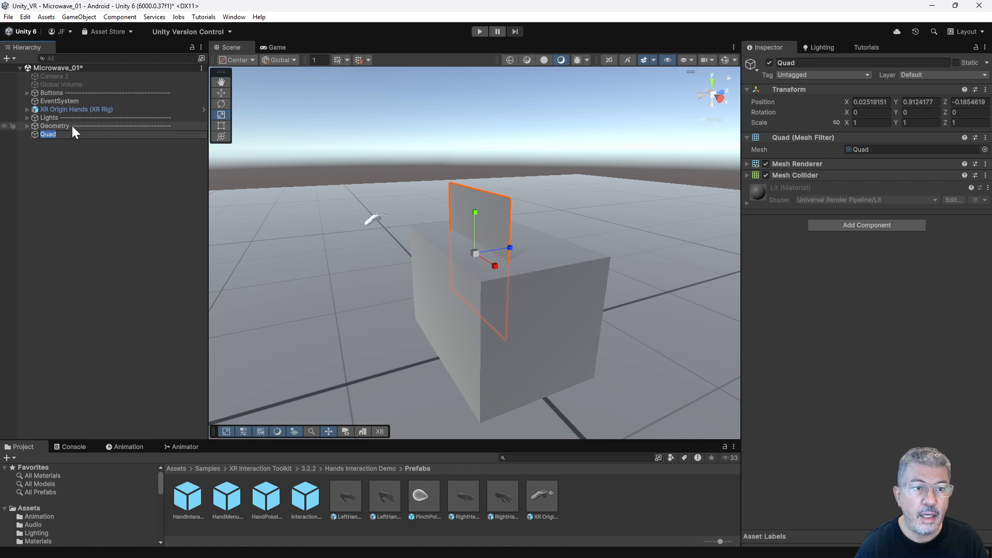
type("ew")
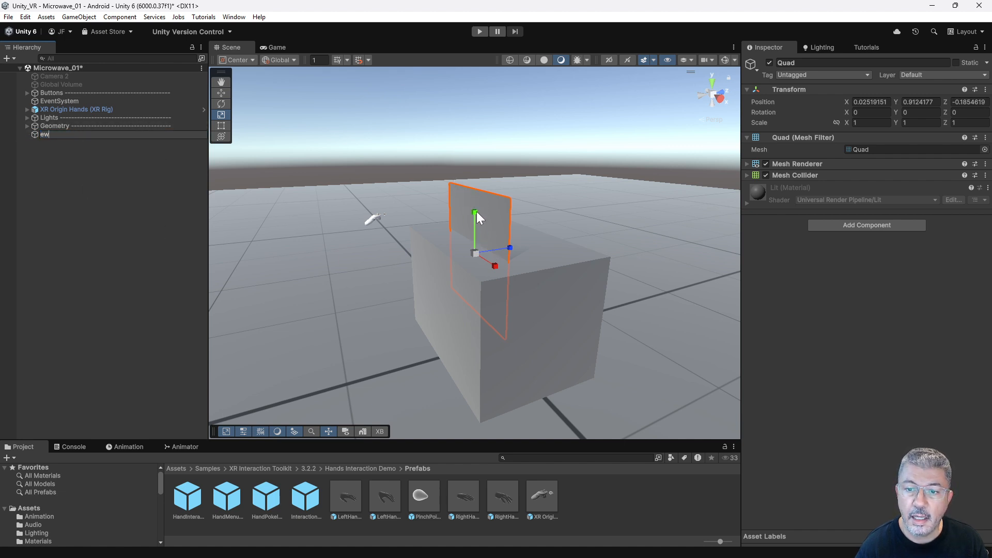
key("Return")
Move the quad to about Y 1.486 and Z -0.443 and scale it uniformly to about 0.178.
key("e")
key("w")
left_click_drag(476, 213, 470, 135)
left_click_drag(501, 182, 386, 179)
key("e")
key("r")
left_click_drag(462, 214, 545, 219, "alt")
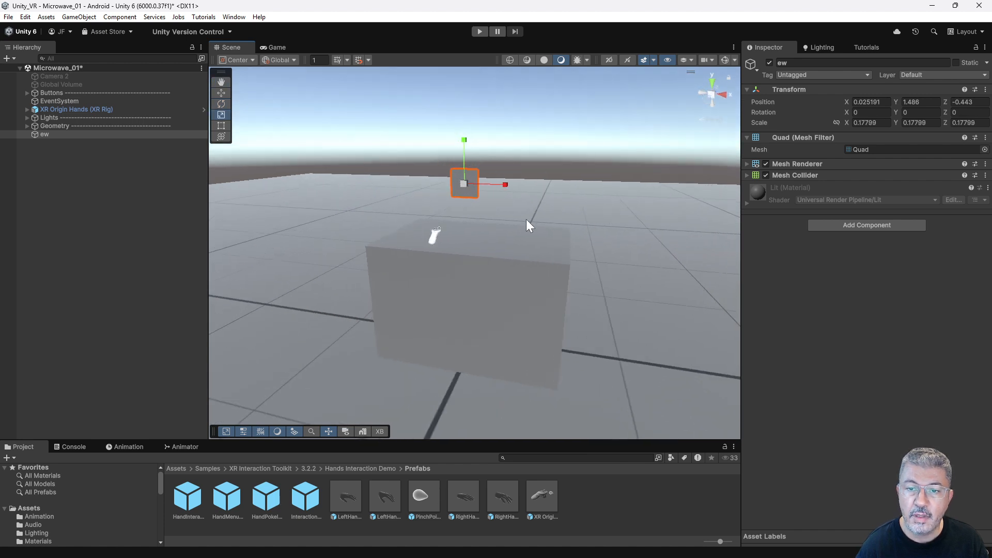
Lower the quad to about Y 1.243 and reshape it to a scale of about 0.247 in X and 0.102 in Y.
key("w")
left_click_drag(463, 139, 457, 183)
right_click_drag(635, 233, 676, 249, "alt")
left_click_drag(524, 252, 485, 240, "alt")
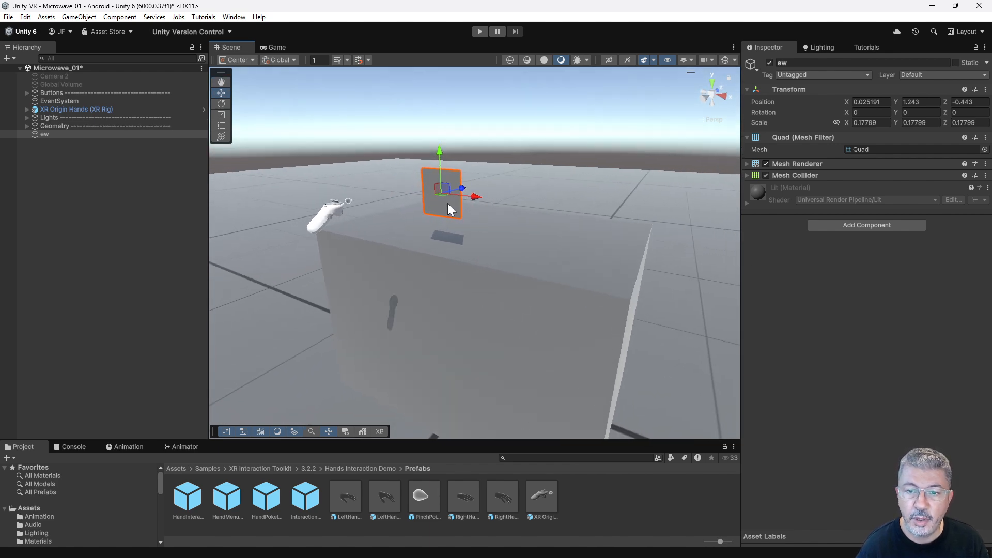
left_click_drag(444, 149, 441, 165)
left_click_drag(477, 197, 484, 198)
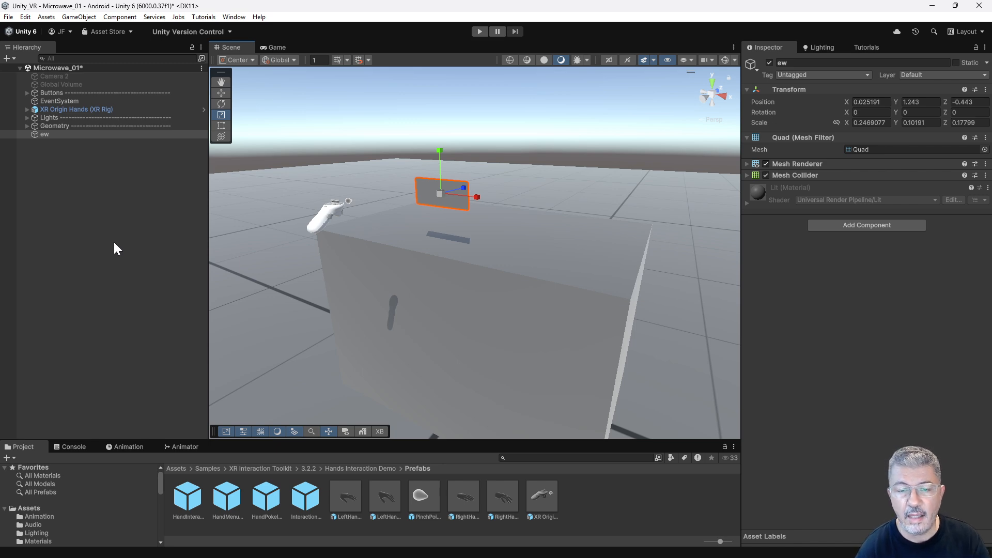
Rename the quad object as Button.
left_click(76, 212)
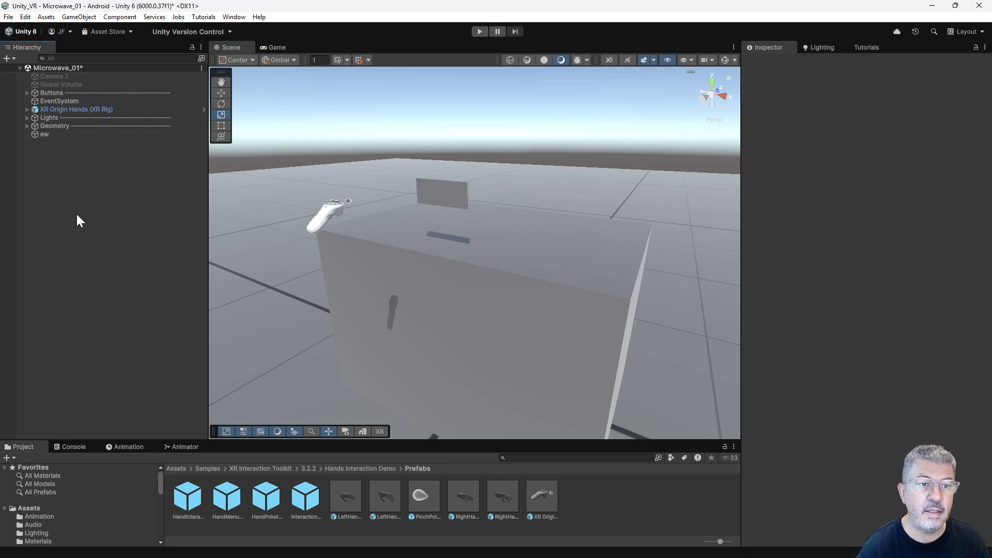
left_click(54, 135)
left_click(54, 135)
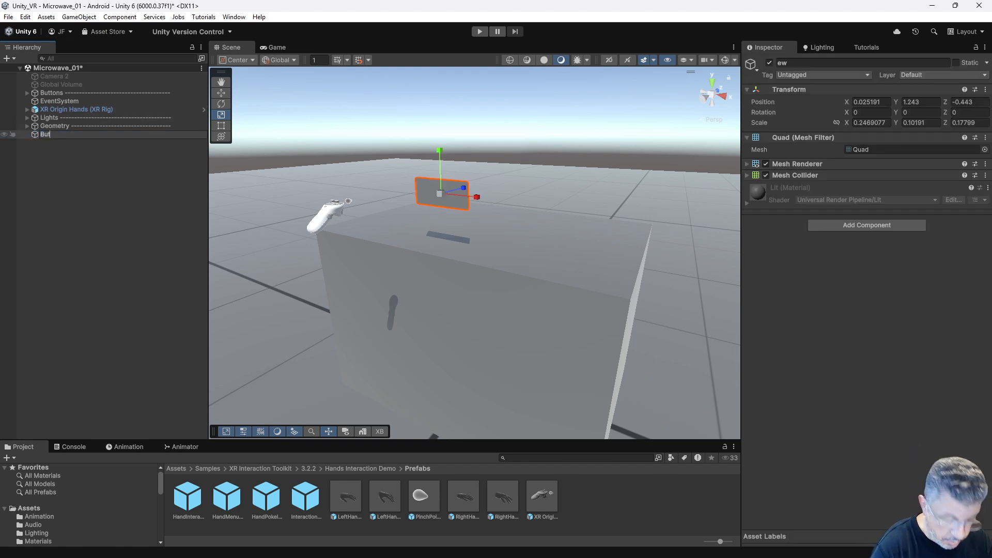
key("Return")
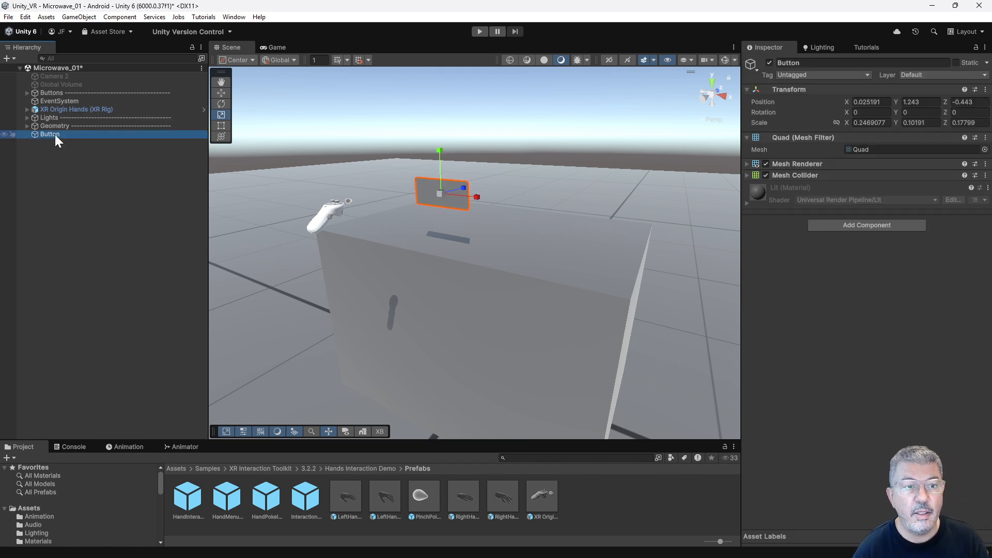
Add a TextMeshPro UI text as a child of the Button object, keeping its default name.
right_click(55, 135)
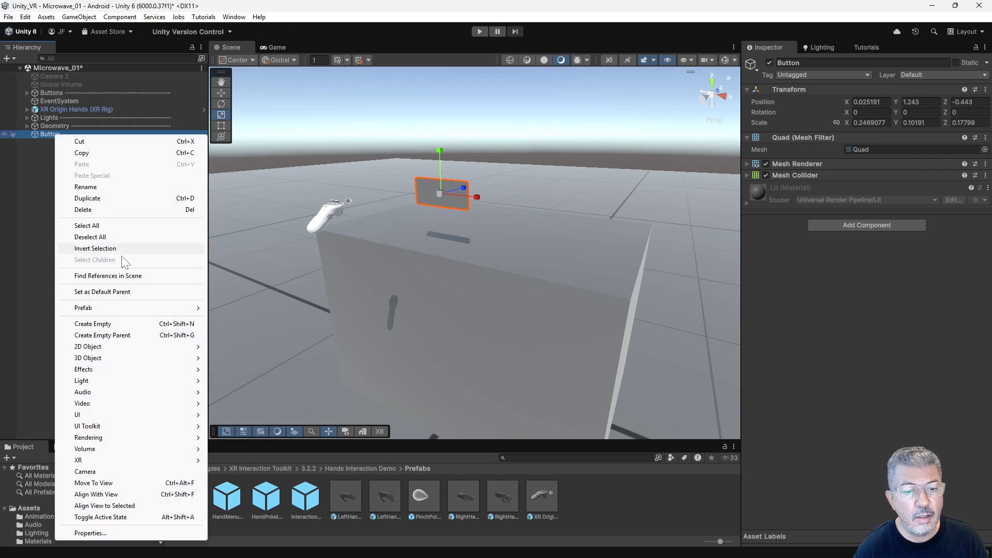
mouse_move(93, 416)
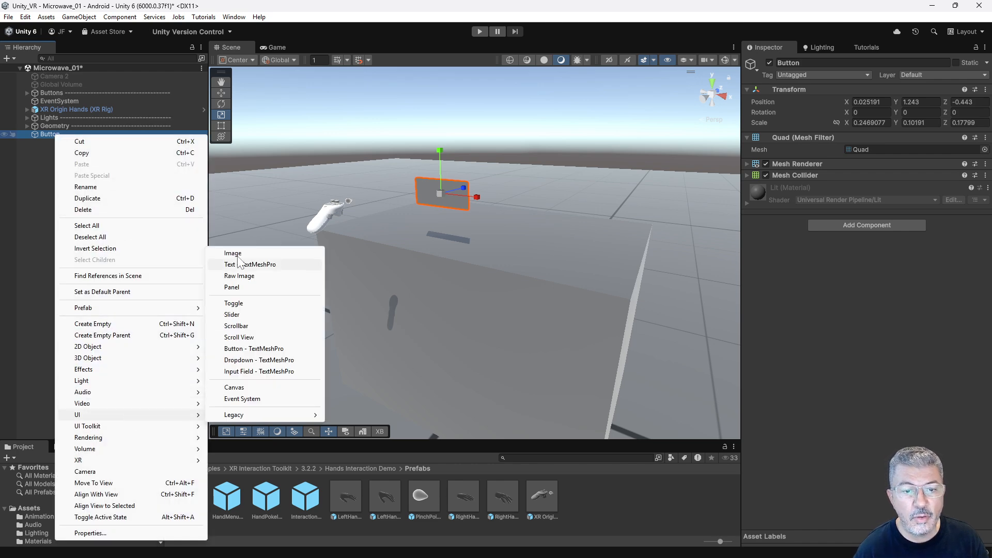
left_click(272, 265)
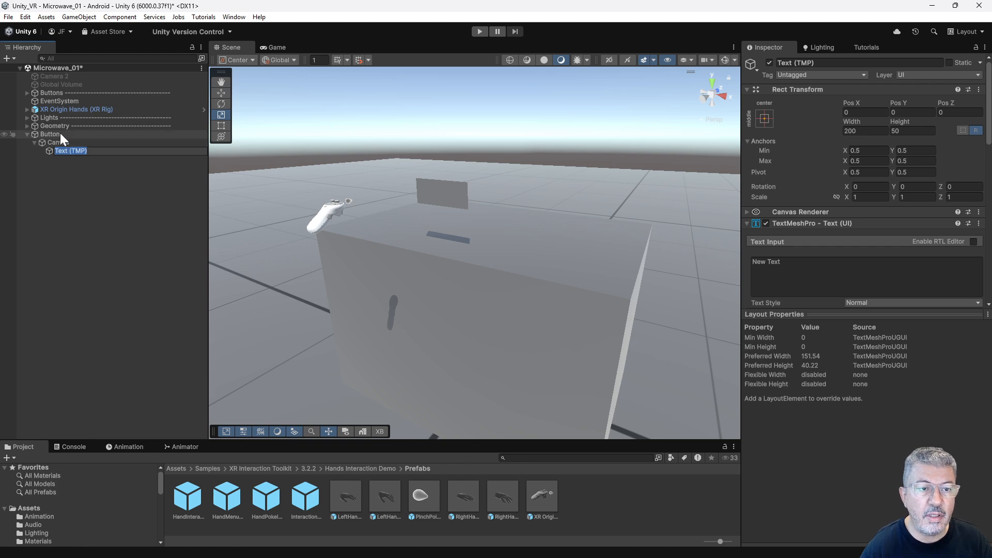
key("Return")
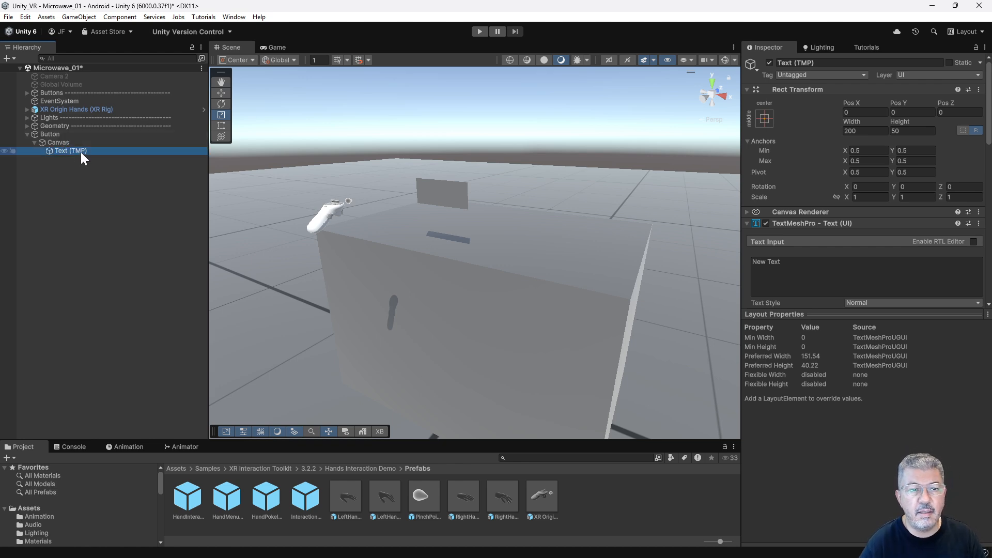
Set the render mode of the Canvas under the Button object to World Space.
left_click(81, 152)
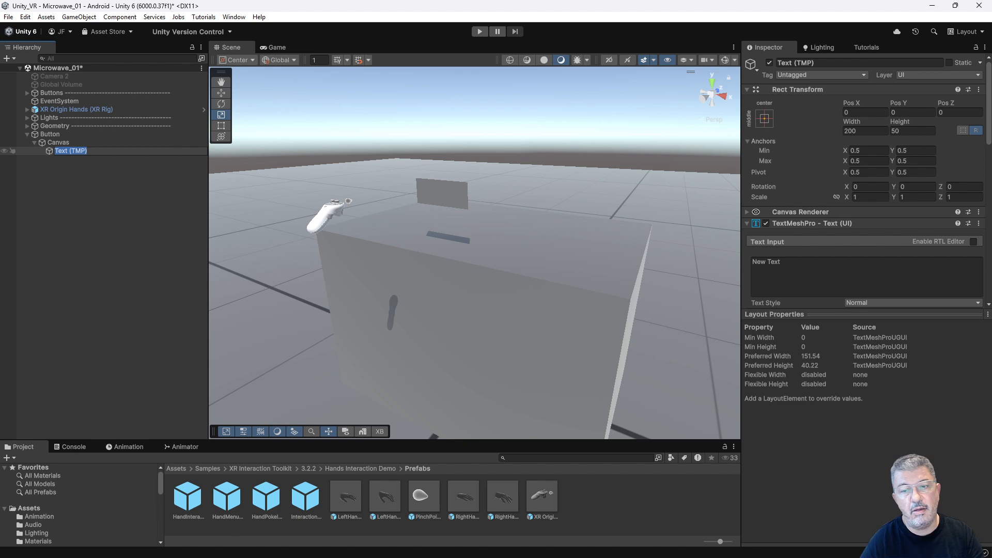
left_click(70, 140)
left_click(70, 138)
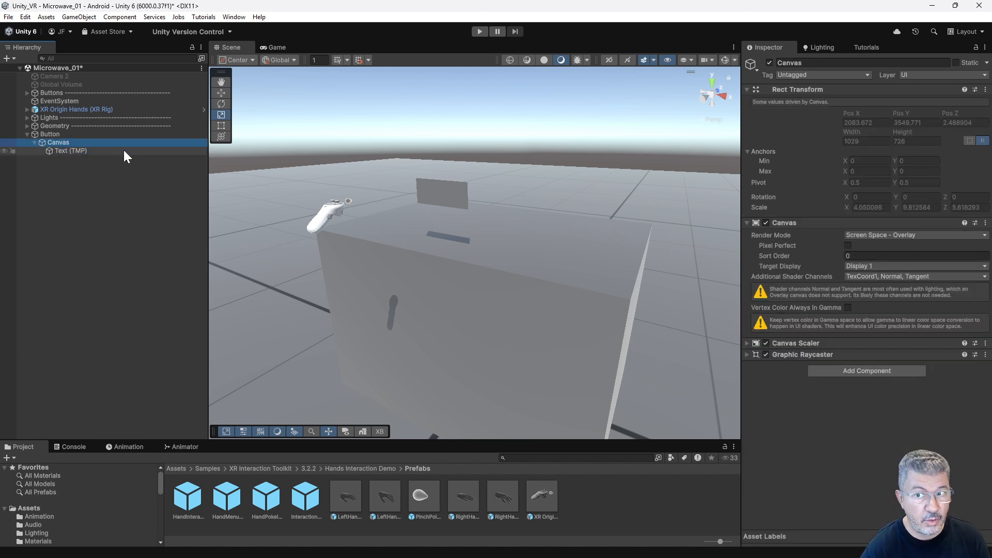
key("f")
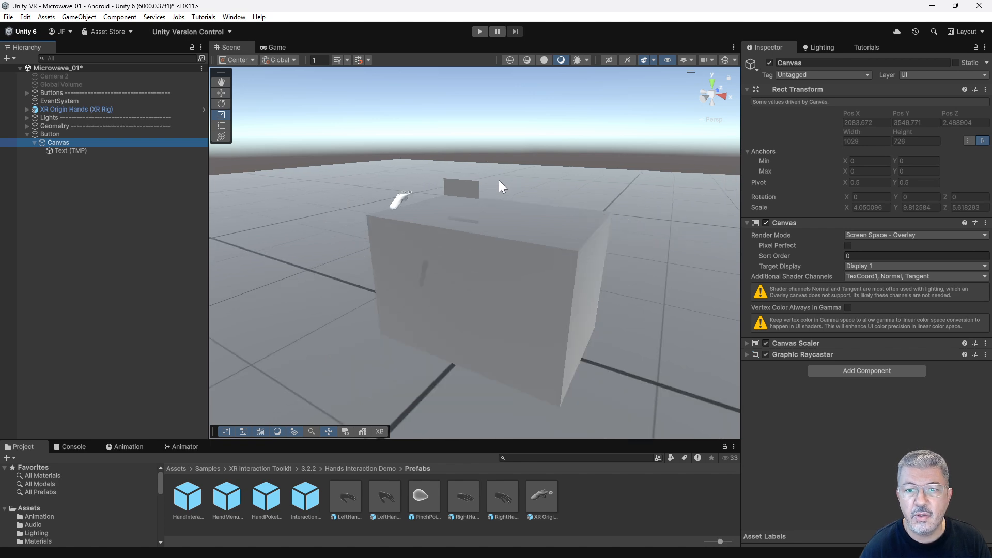
middle_click_drag(523, 141, 477, 268)
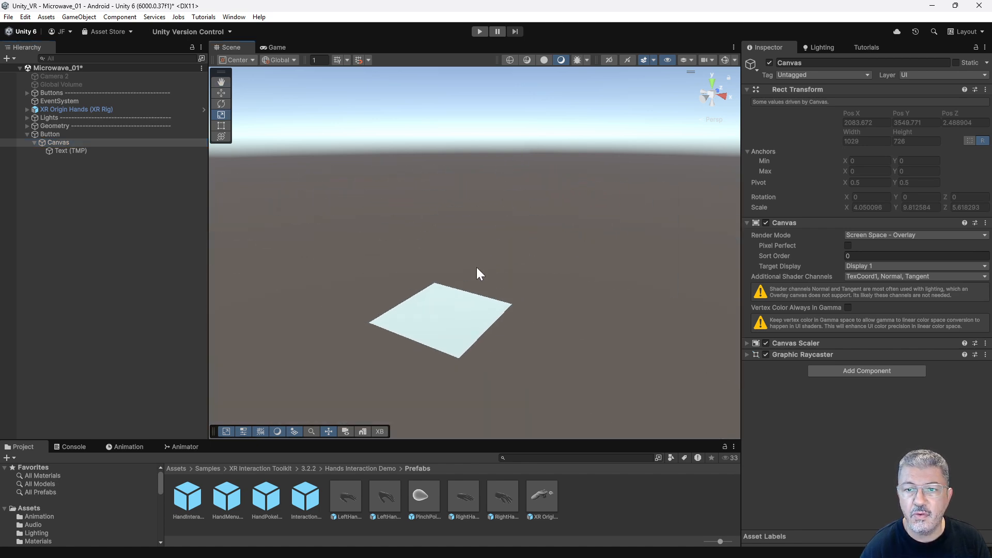
scroll(479, 254, "up", 3)
key("f")
left_click_drag(428, 250, 456, 256, "alt")
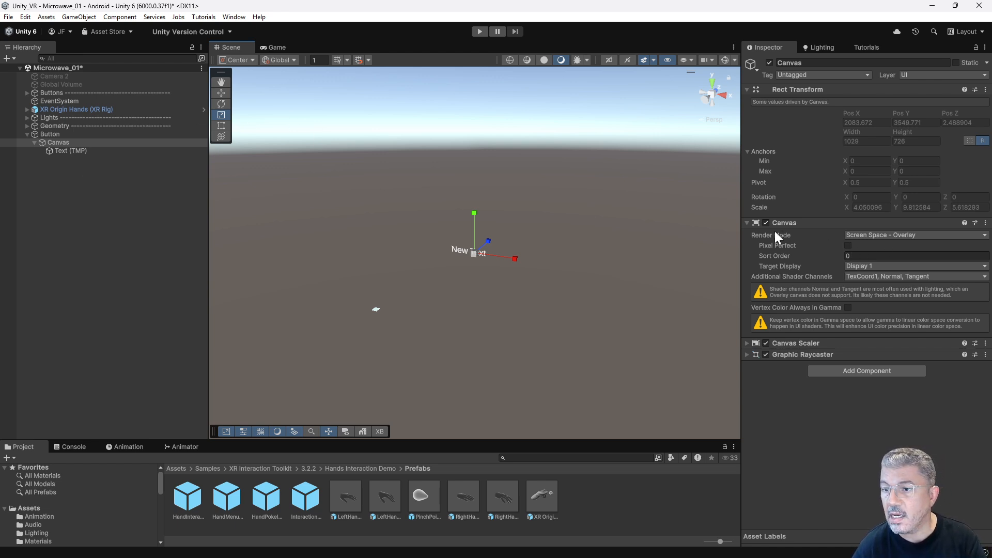
left_click(896, 237)
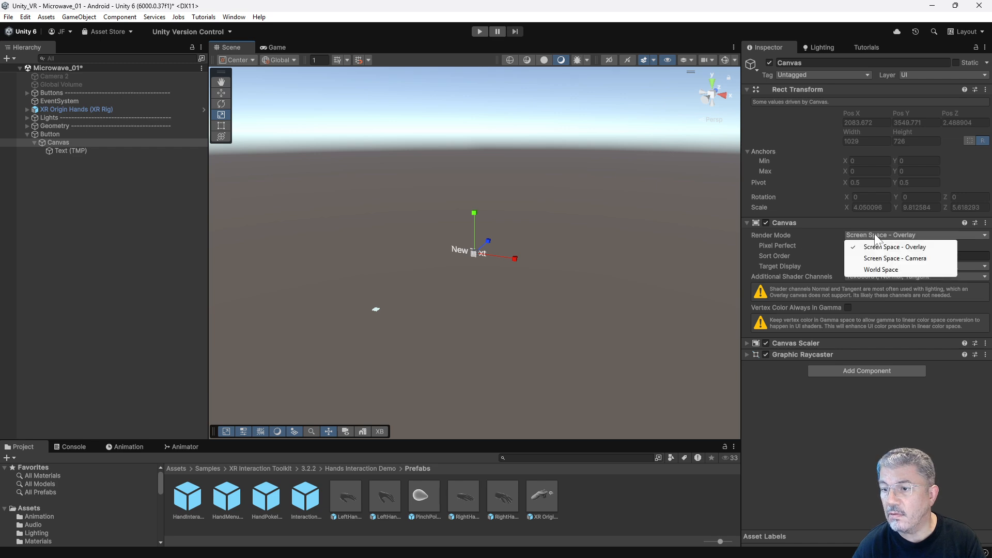
left_click(890, 269)
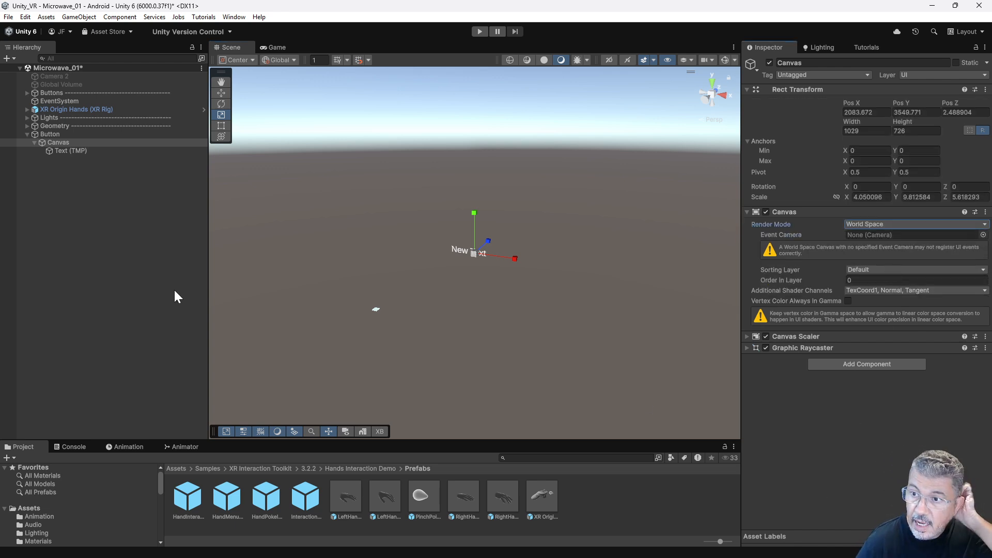
Reset the Canvas position to 0 in X, Y and Z so it sits on the Button object.
left_click_drag(446, 250, 446, 274, "alt")
left_click(73, 150)
left_click(68, 143)
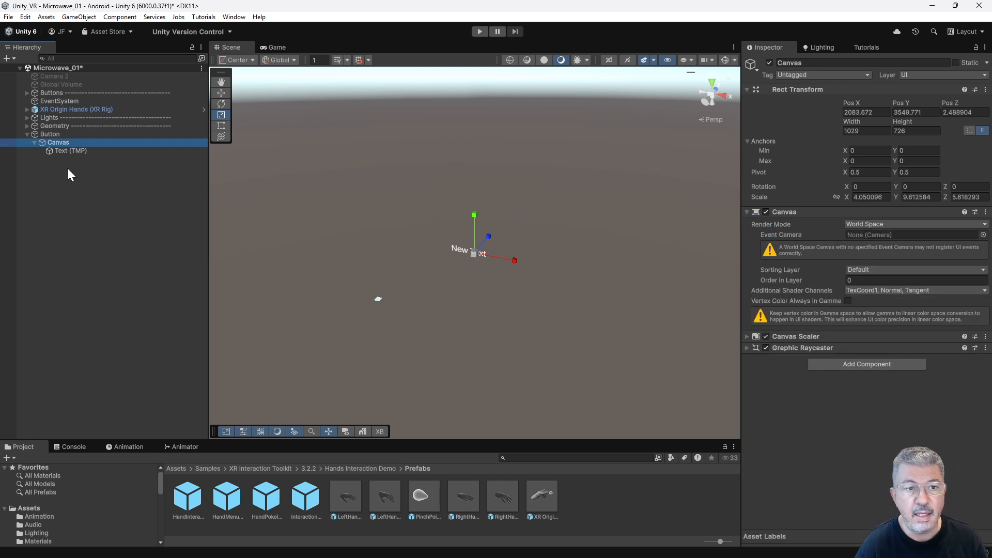
left_click(72, 151)
left_click(65, 142)
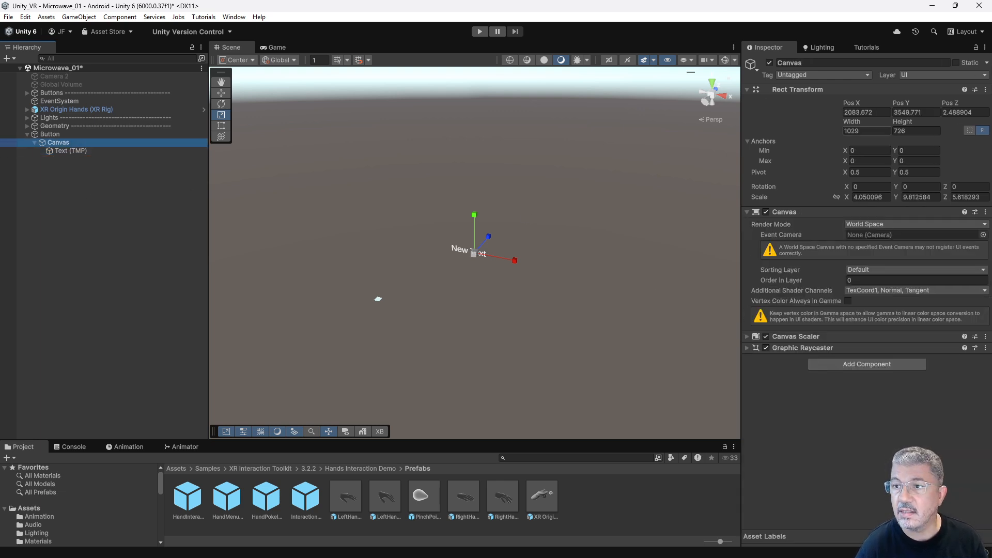
left_click_drag(741, 107, 641, 108)
left_click(809, 112)
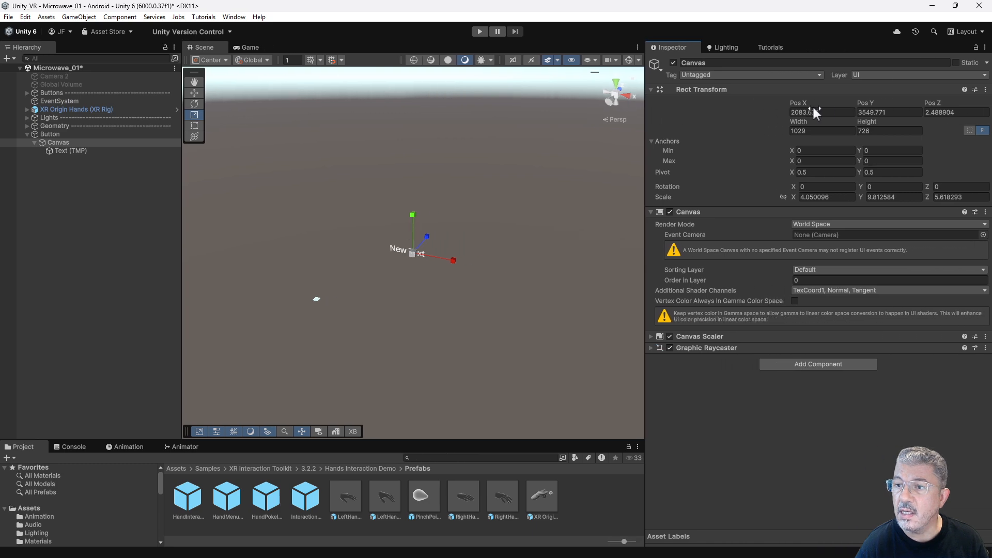
type("0")
key("Tab")
type("0")
key("Tab")
type("0")
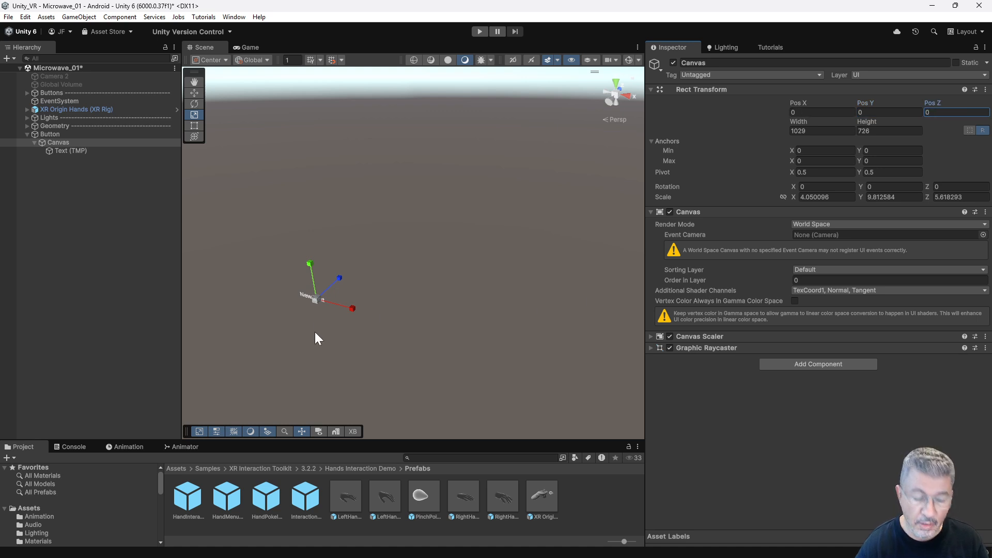
Set the Canvas width and height to 1.
left_click(316, 299)
key("f")
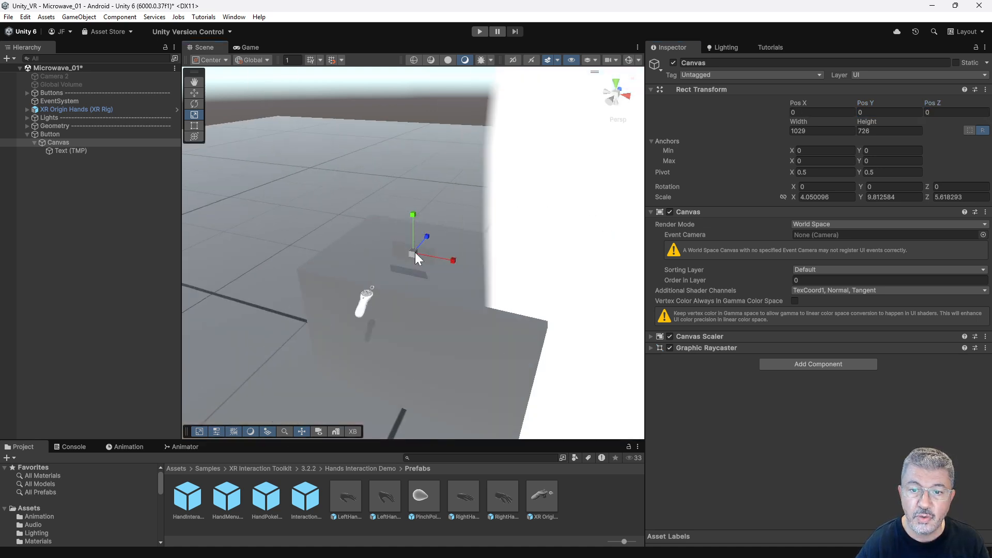
left_click_drag(434, 302, 558, 223, "alt")
left_click_drag(415, 248, 396, 251, "alt")
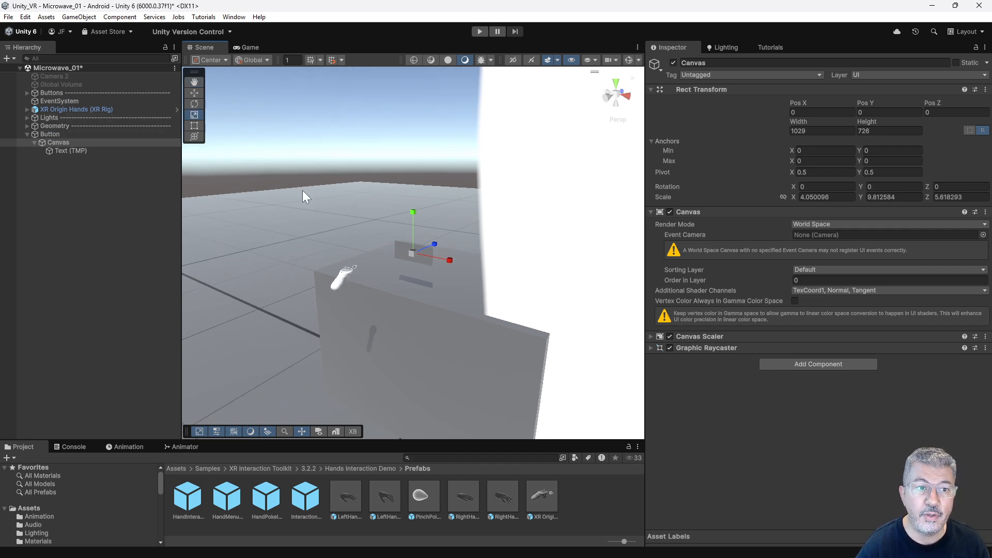
scroll(446, 254, "up", 10)
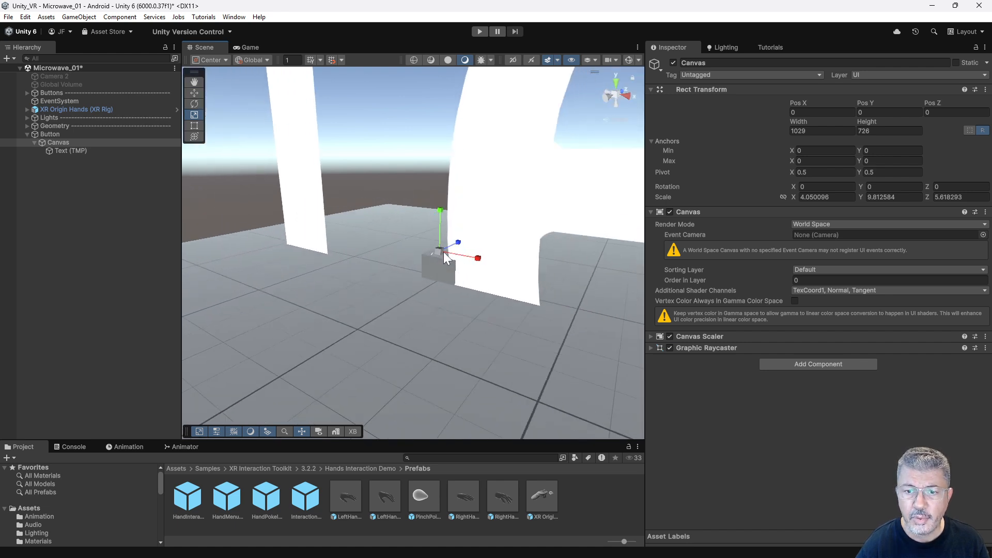
scroll(443, 253, "down", 10)
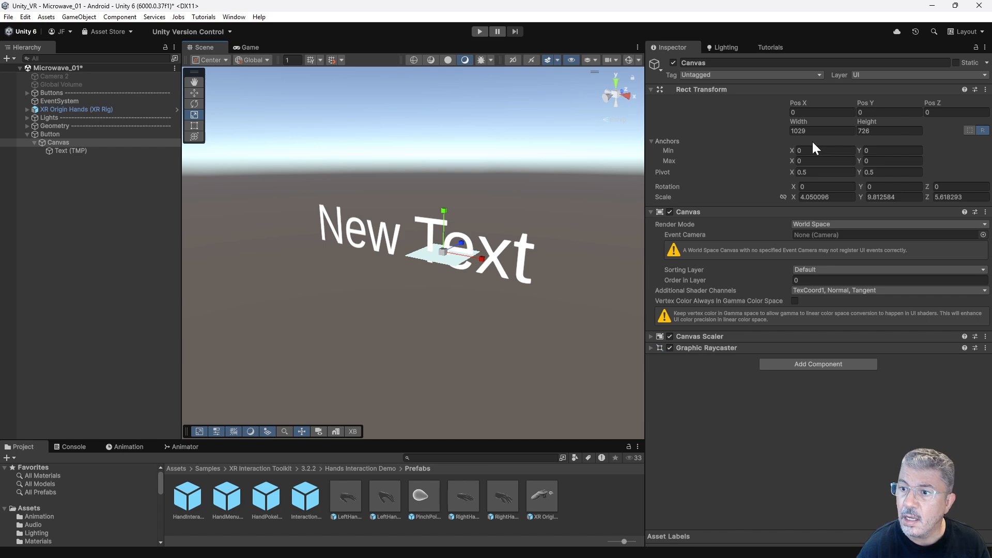
left_click(791, 131)
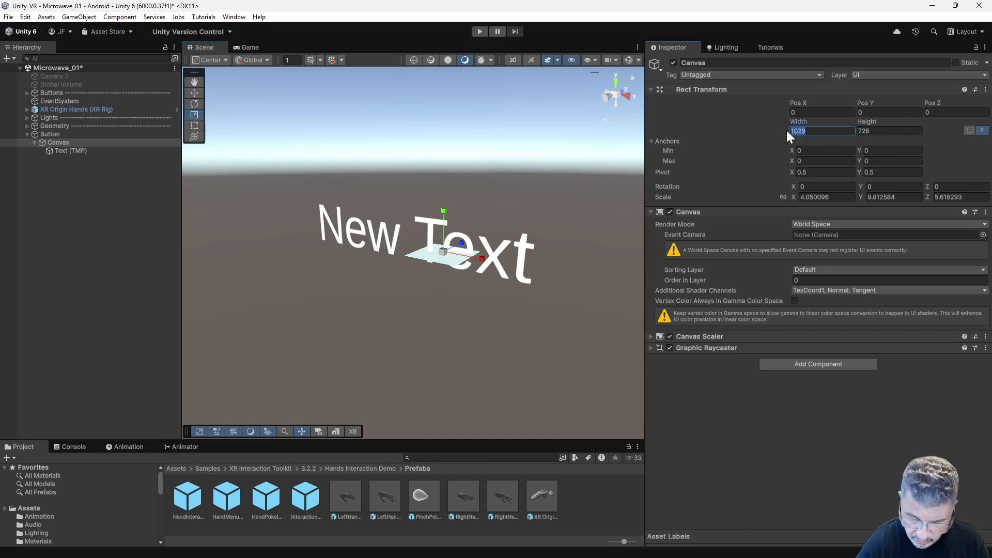
type("1")
key("Tab")
type("1")
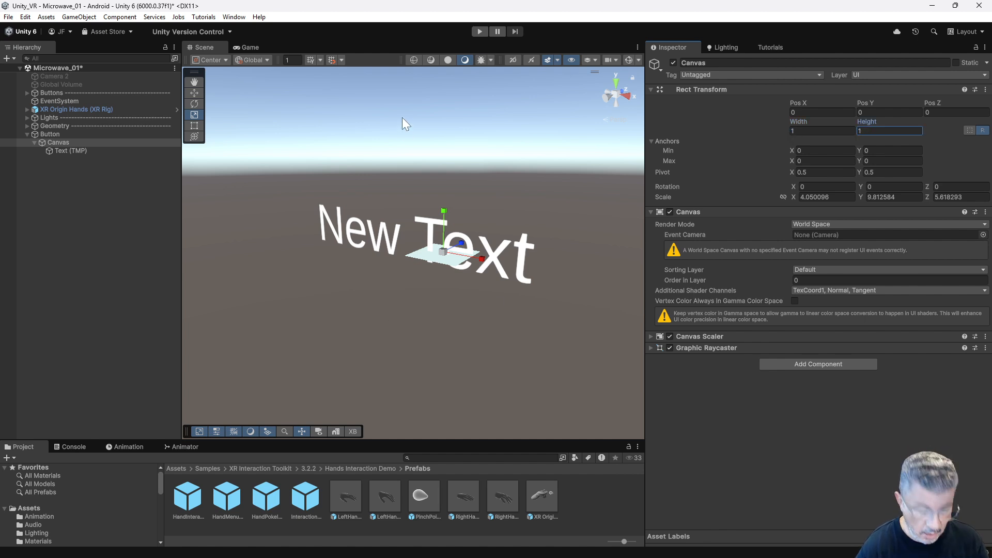
Turn on the scene gizmos and scale the Canvas down proportionally to about 1.329 in X, 3.221 in Y and 1.844 in Z.
left_click(385, 44)
key("f")
scroll(413, 249, "up", 15)
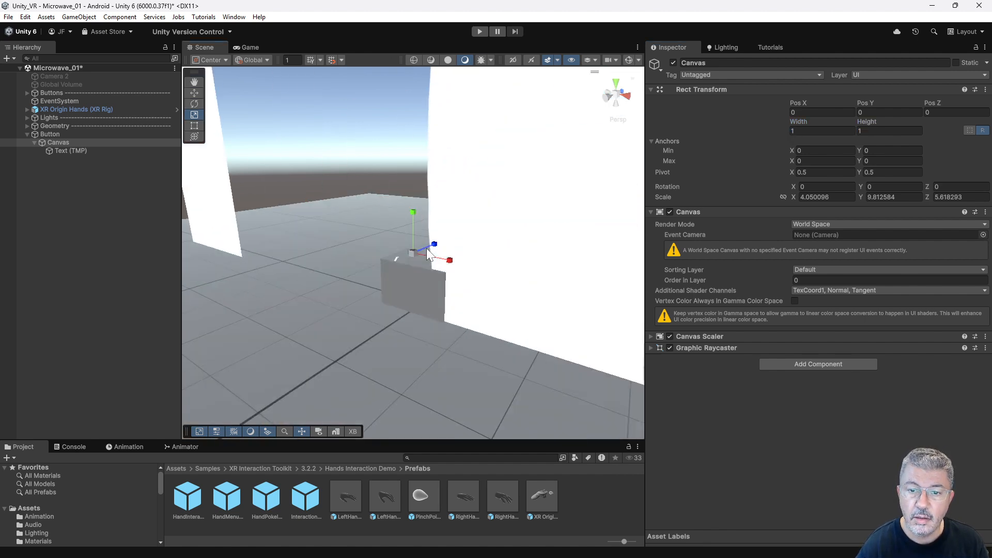
left_click_drag(413, 253, 495, 228, "alt")
left_click(630, 60)
left_click_drag(383, 304, 495, 257, "alt")
left_click_drag(325, 164, 364, 165, "alt")
left_click_drag(446, 180, 374, 252, "alt")
left_click_drag(427, 282, 471, 285, "alt")
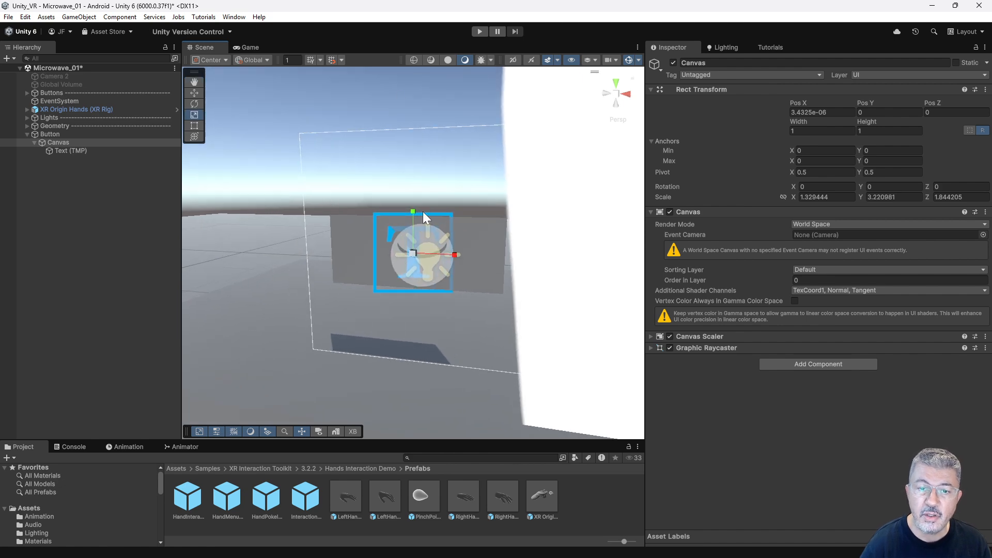
Scale the Text (TMP) object down uniformly to about 0.0048 so the label approaches the size of the button quad.
left_click(76, 150)
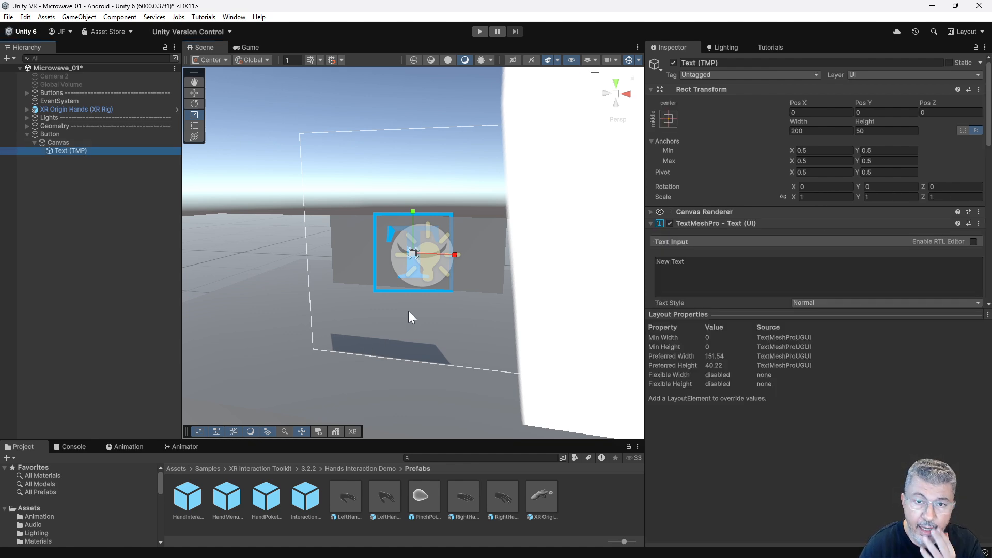
left_click(670, 117)
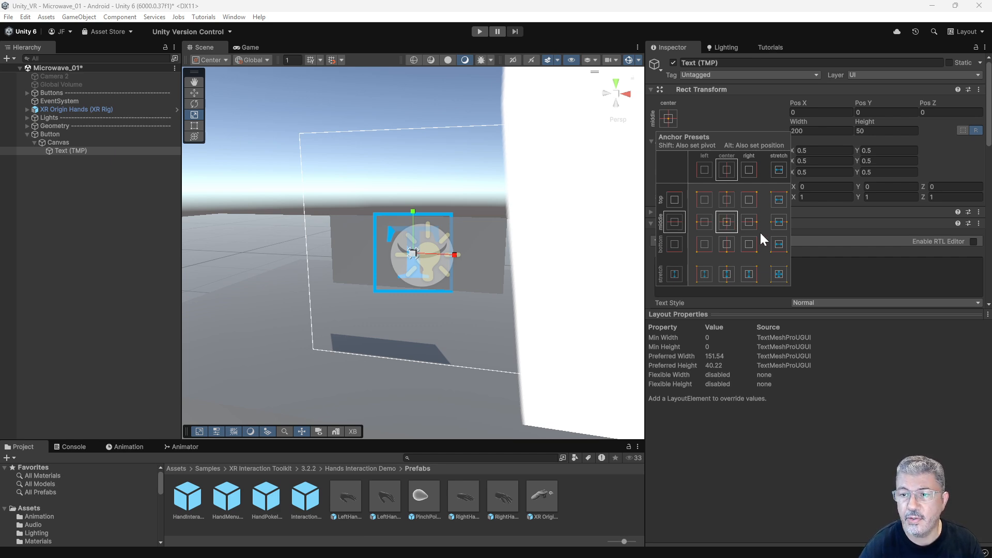
left_click(776, 444)
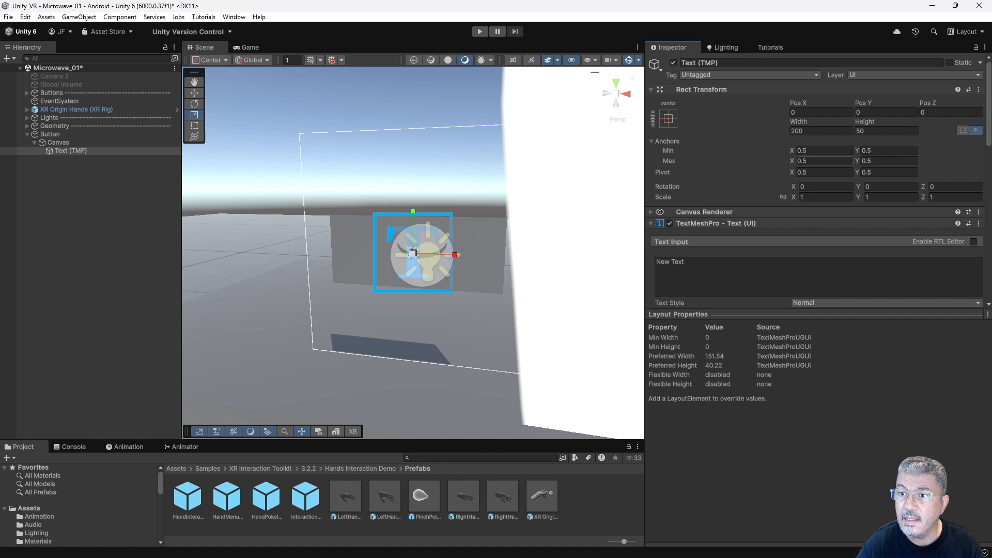
left_click_drag(413, 253, 401, 300)
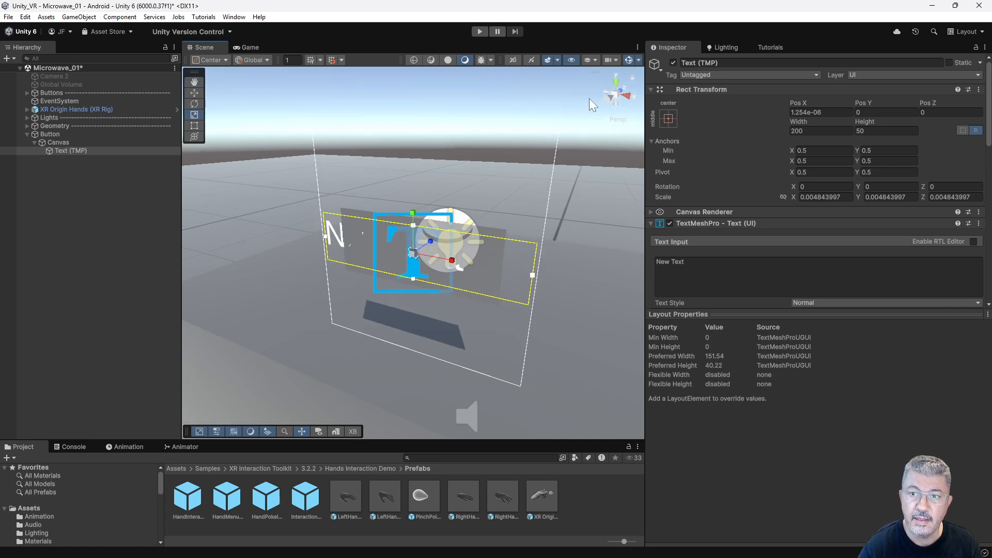
Turn off the scene gizmos and move the Text (TMP) object in front of the quad to about Z -0.011.
left_click(631, 59)
key("w")
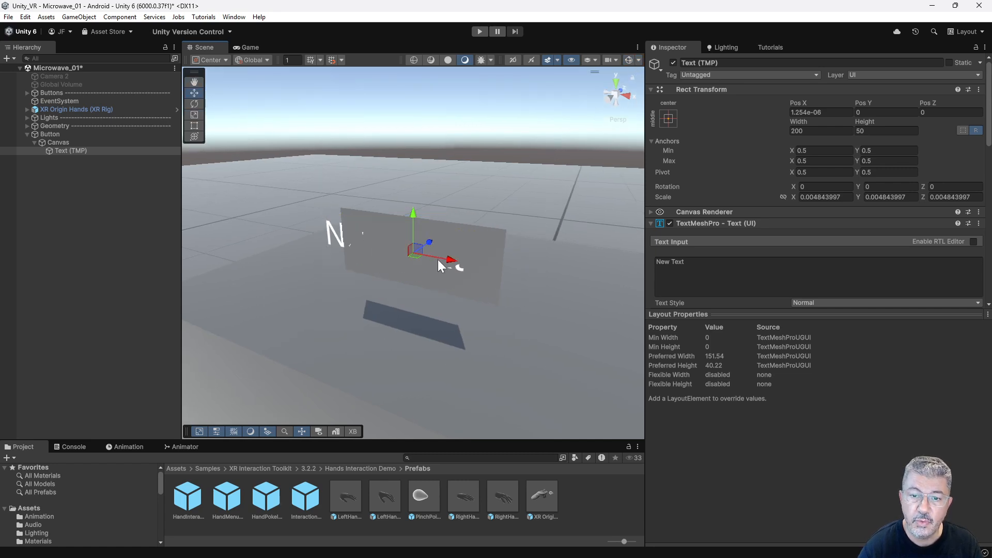
left_click_drag(430, 241, 429, 242)
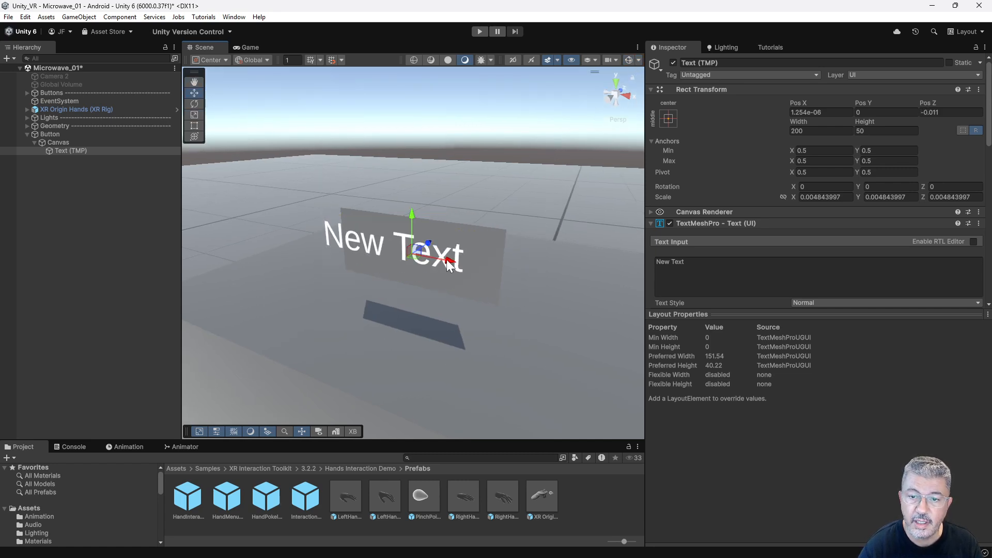
left_click_drag(465, 277, 518, 272, "alt")
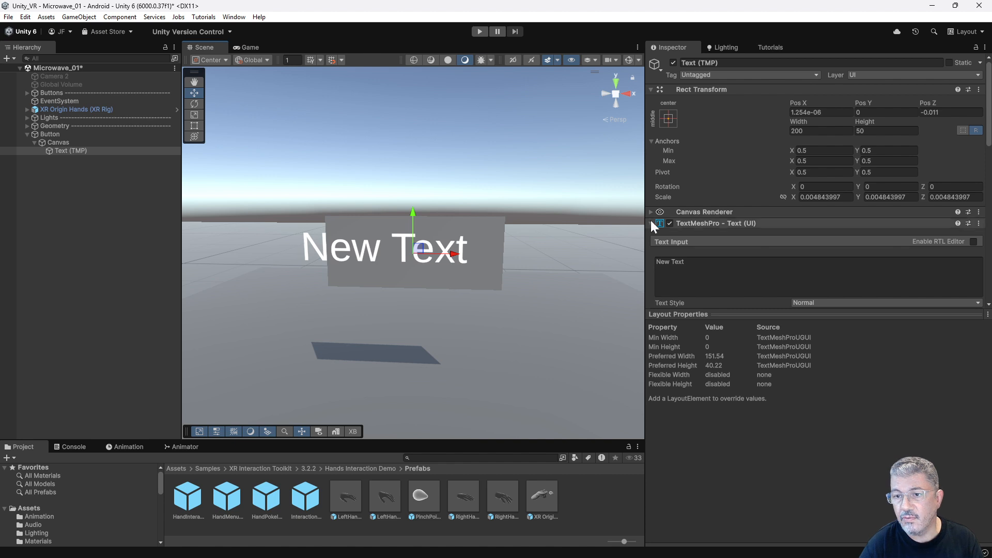
Replace the label's text with "Click !".
left_click(672, 264)
type("Click")
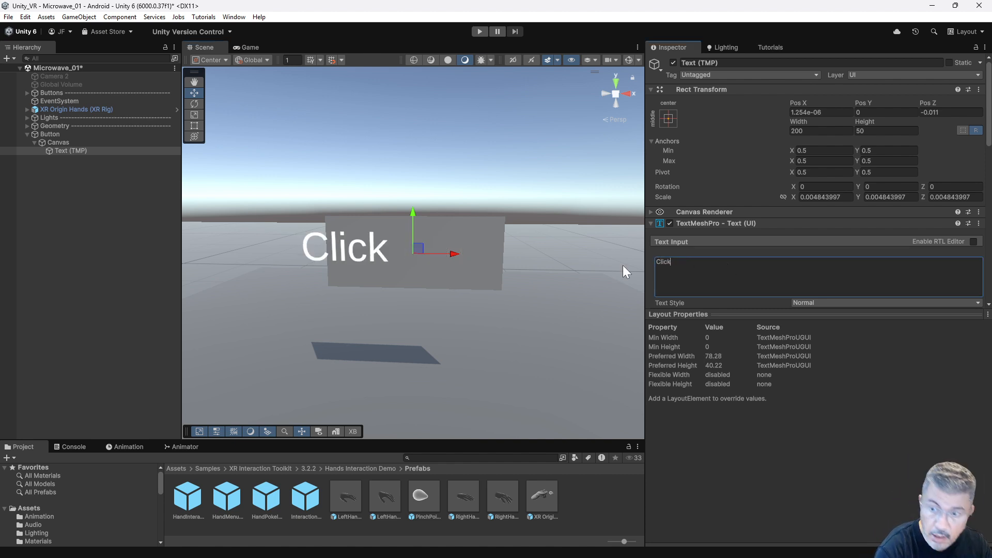
key("Return")
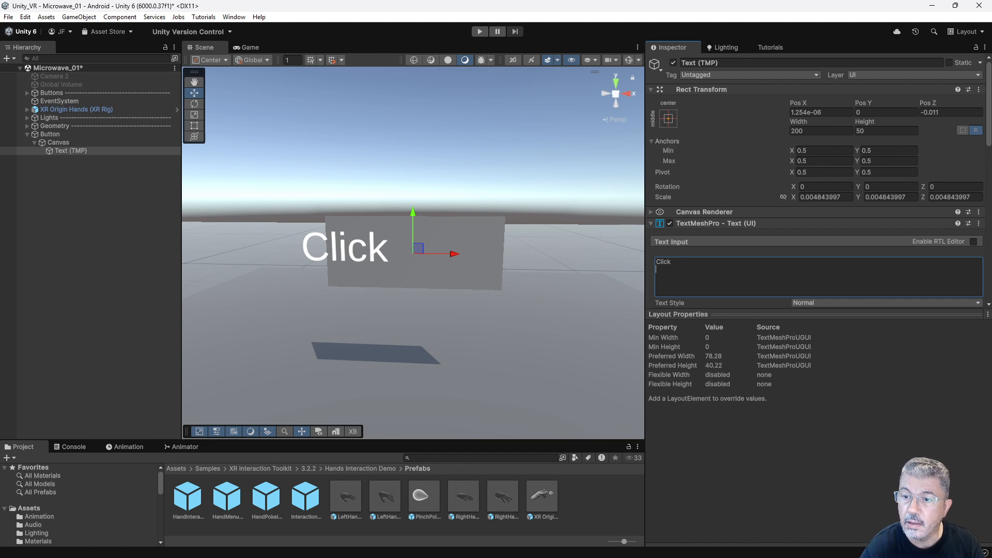
key("BackSpace")
type("!")
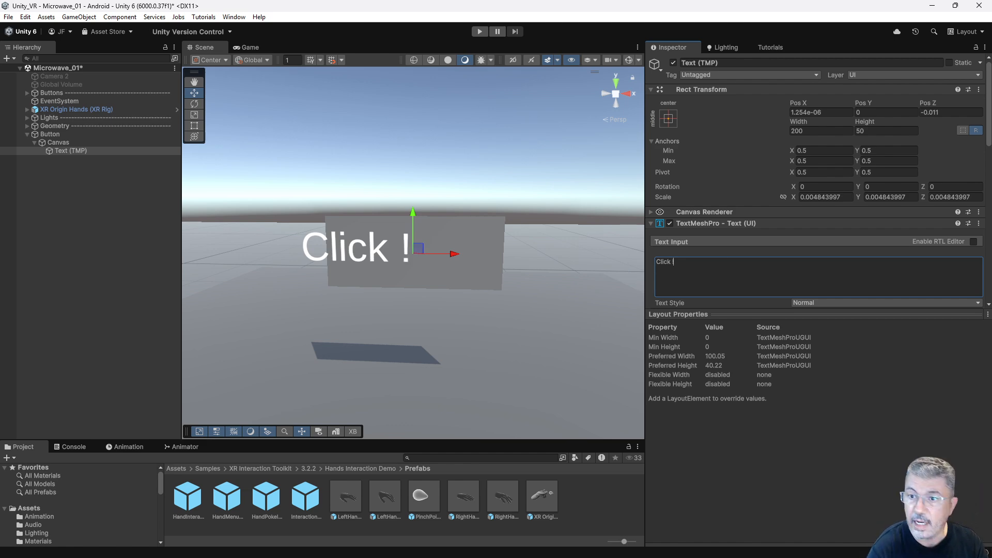
Align the label text to the center horizontally and to the middle vertically.
left_click_drag(744, 309, 754, 488)
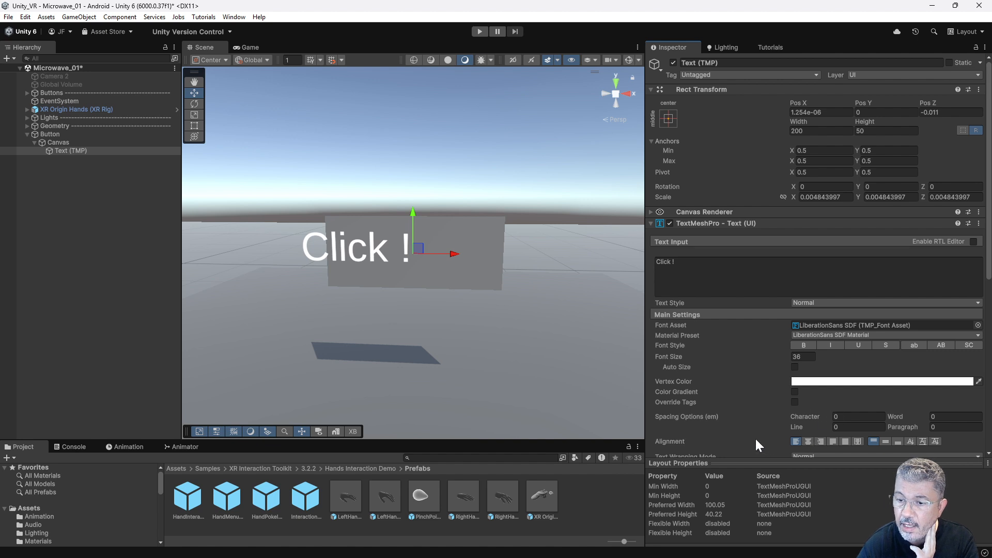
left_click(808, 441)
left_click(885, 441)
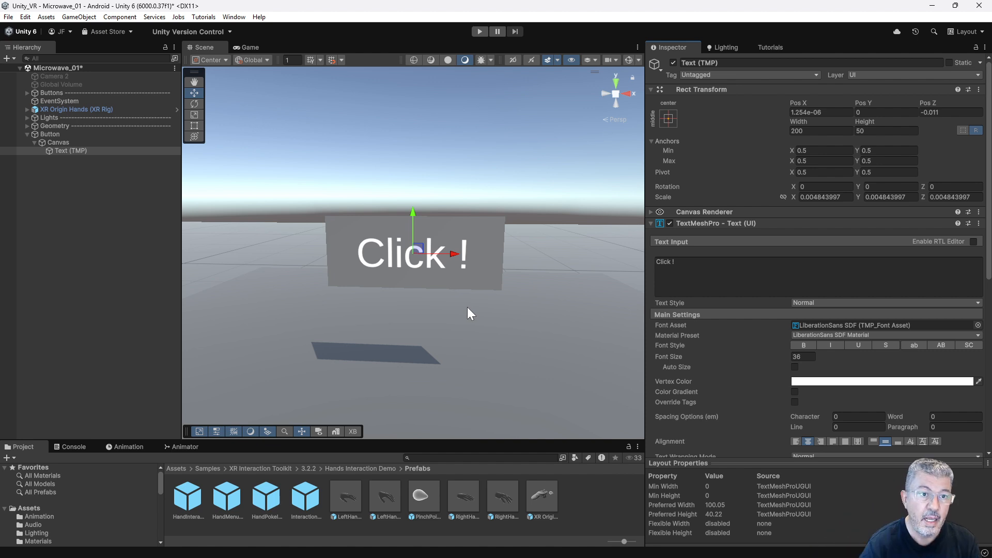
Add an XR Simple Interactable component to the Button object and collapse its settings.
left_click(27, 134)
left_click(48, 135)
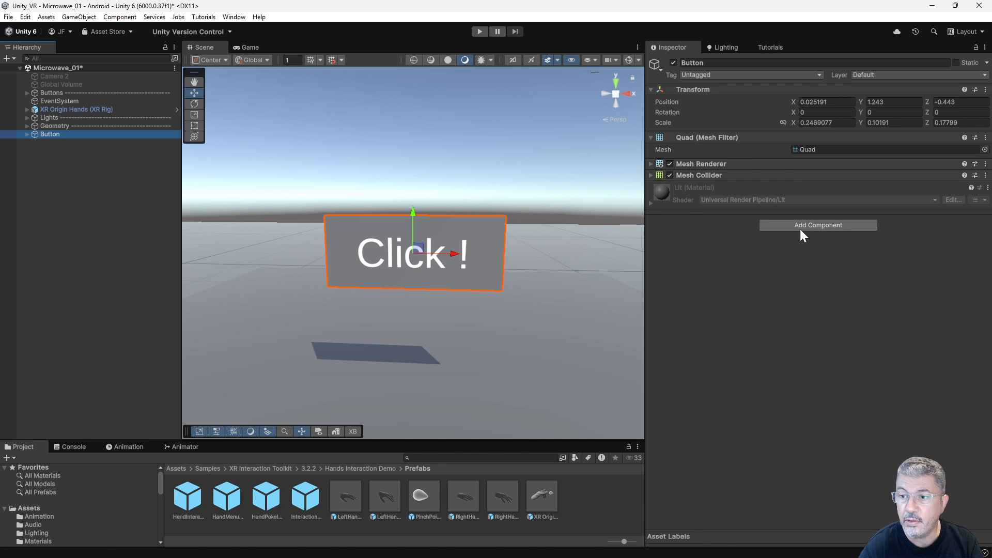
left_click(815, 226)
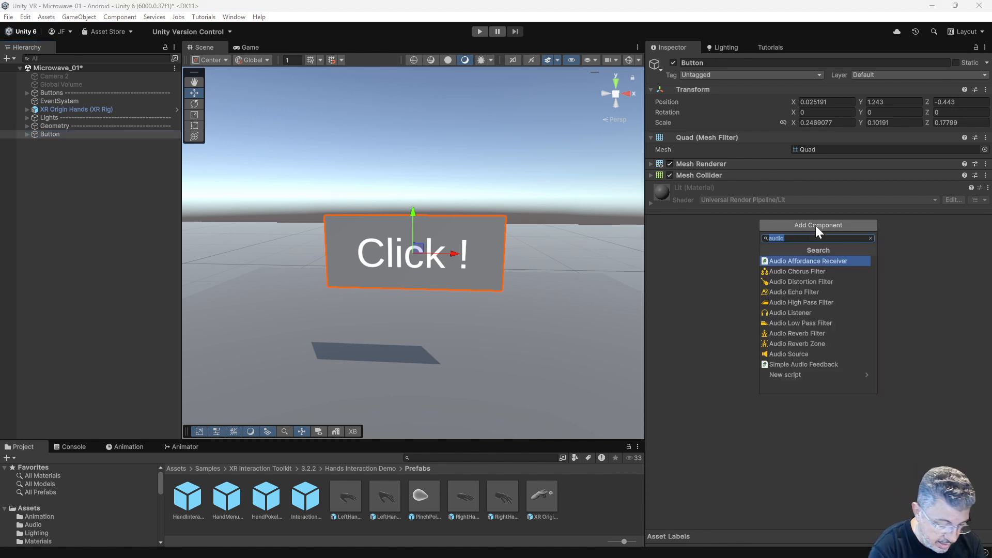
type("XR")
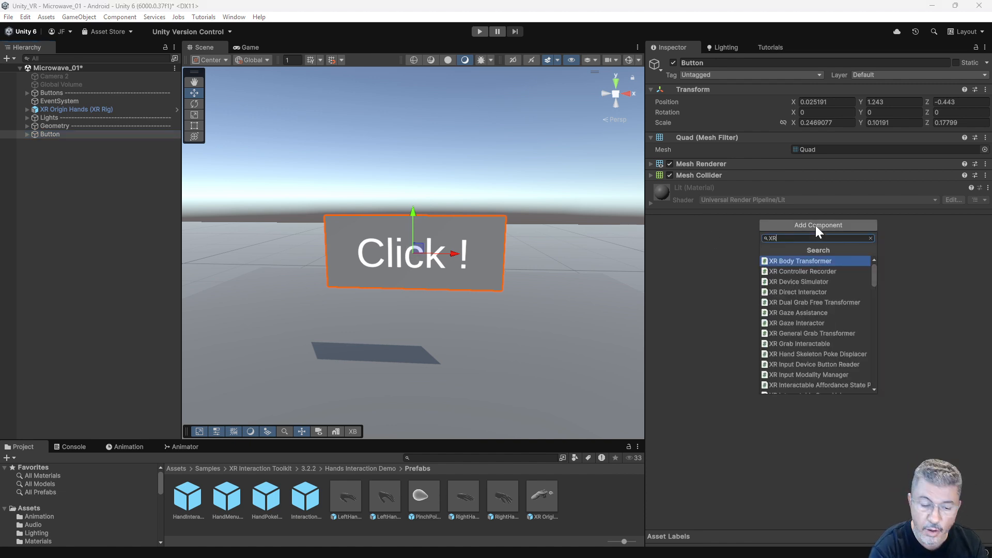
type(" Simple")
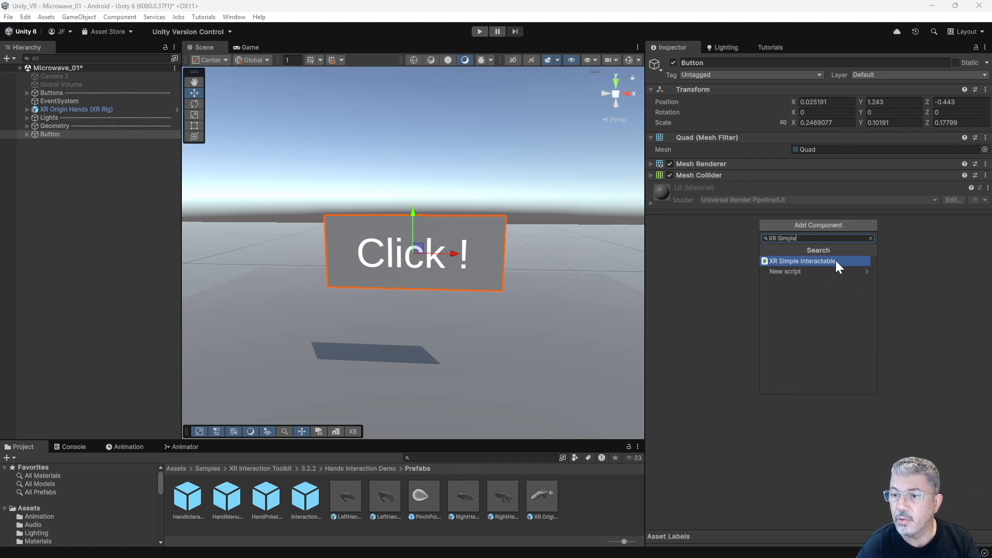
left_click(835, 260)
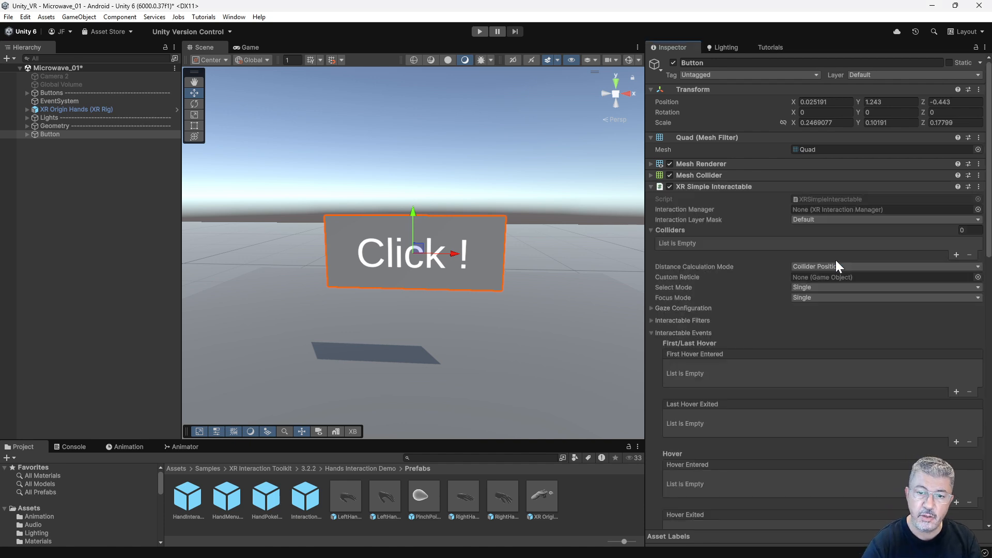
left_click(652, 186)
Add an XR Poke Filter component to the Button object.
left_click(802, 237)
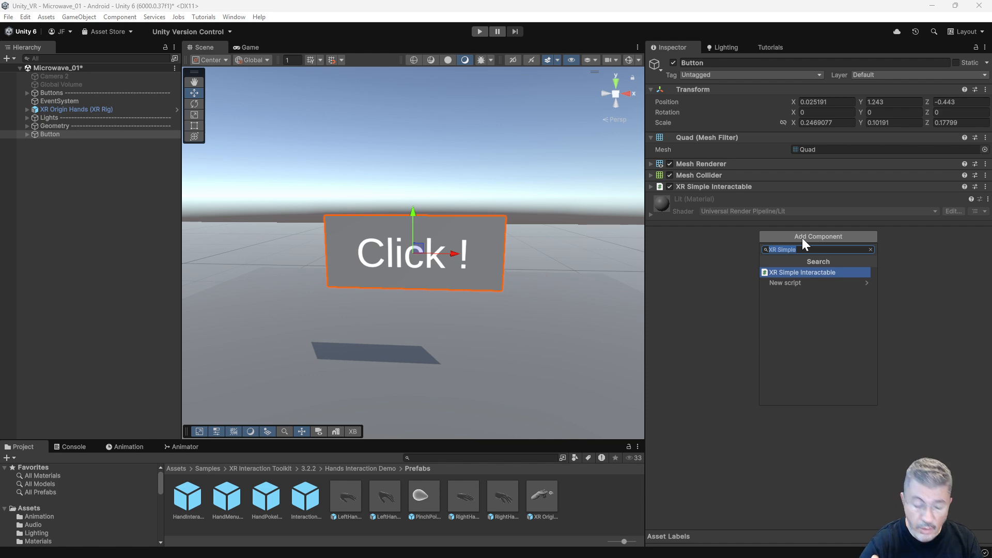
type("XR")
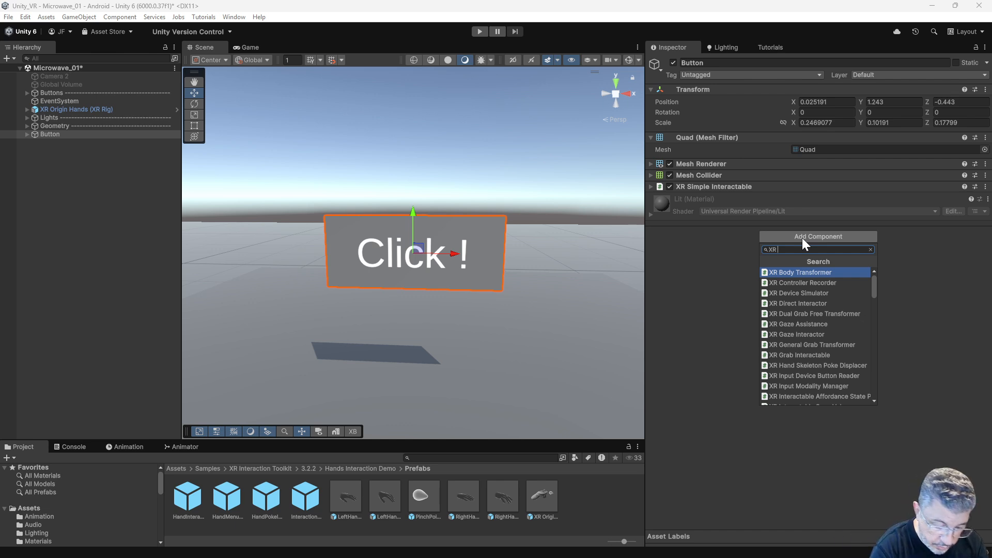
type(" Poke")
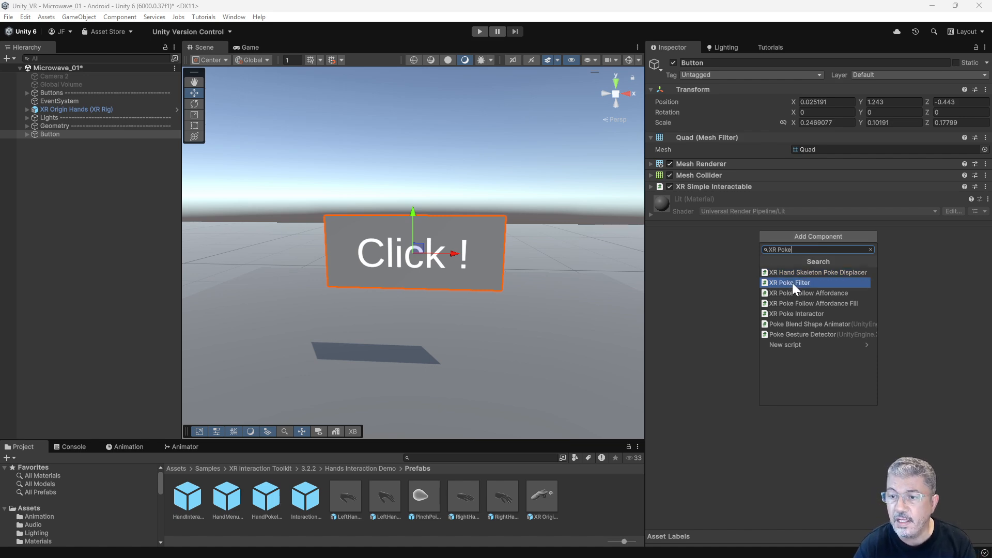
left_click(792, 283)
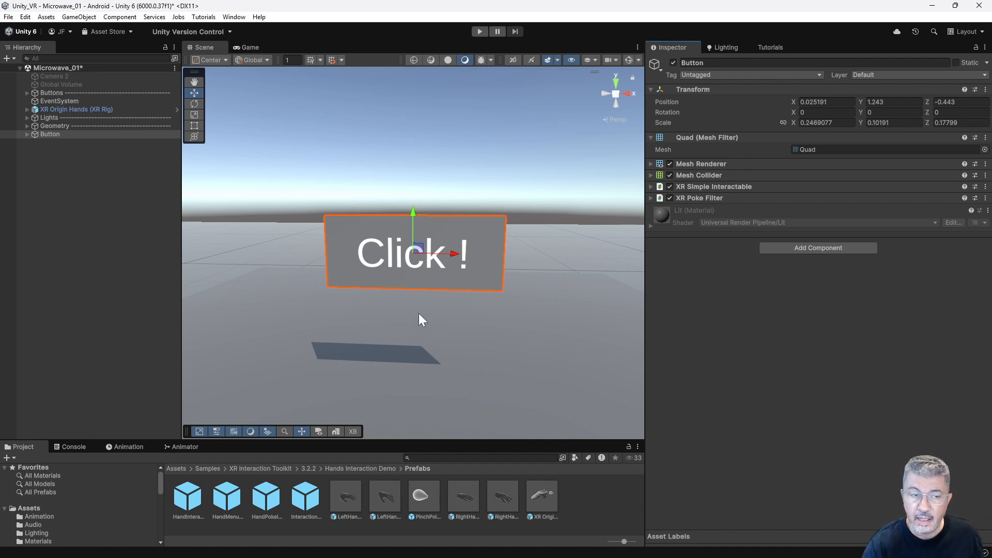
Examine the Poke Interactor objects under Left Controller and Left Hand in the XR Origin Hands rig.
left_click(27, 109)
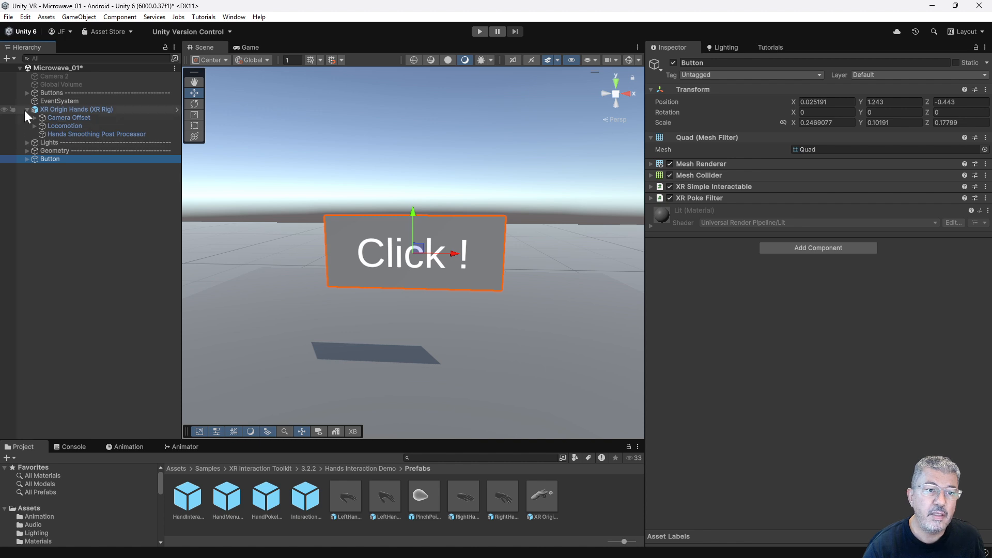
left_click(34, 118)
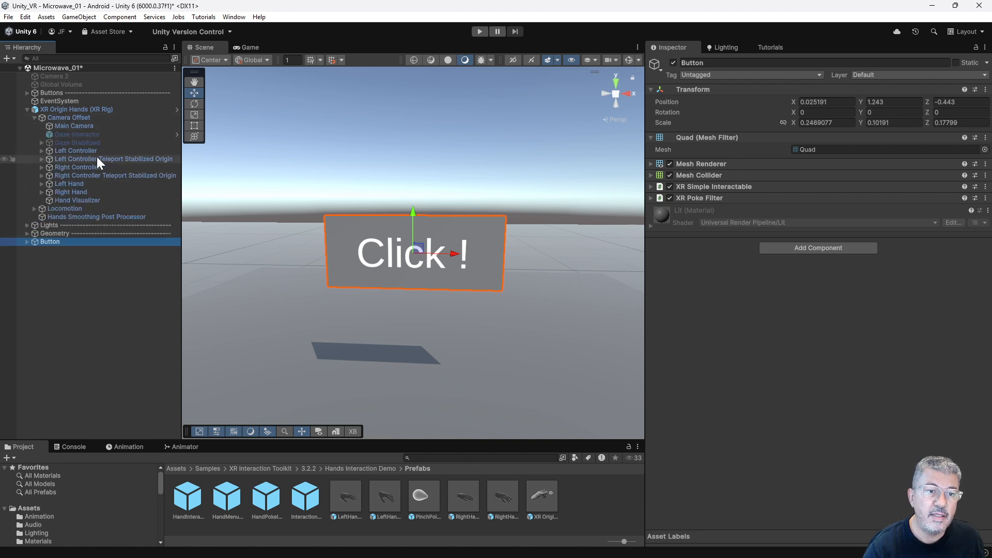
left_click(42, 151)
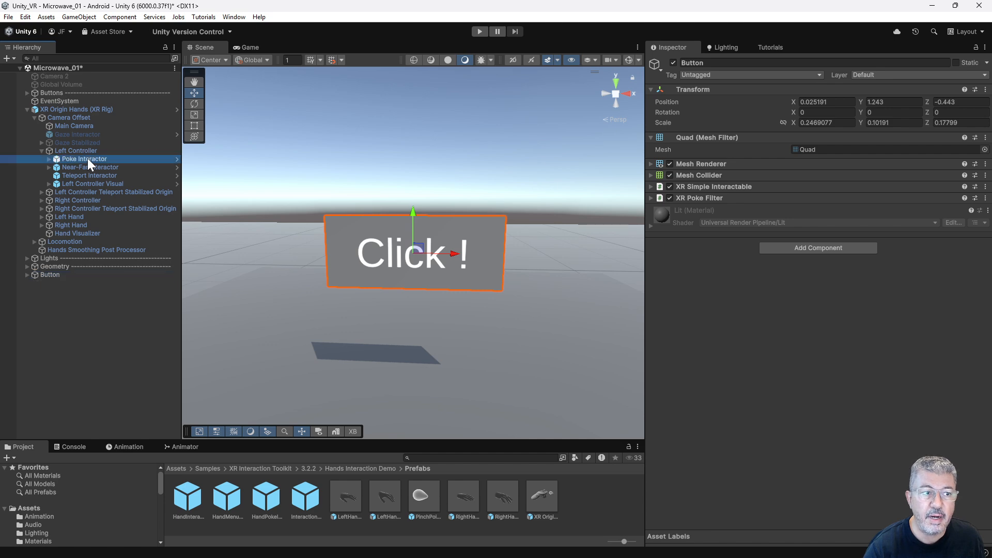
left_click(88, 158)
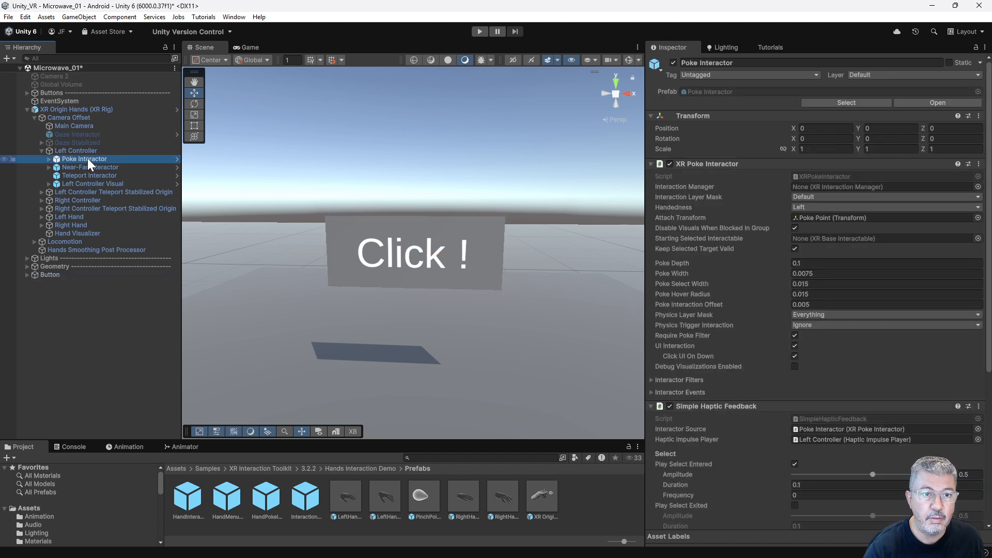
left_click(41, 151)
left_click(41, 184)
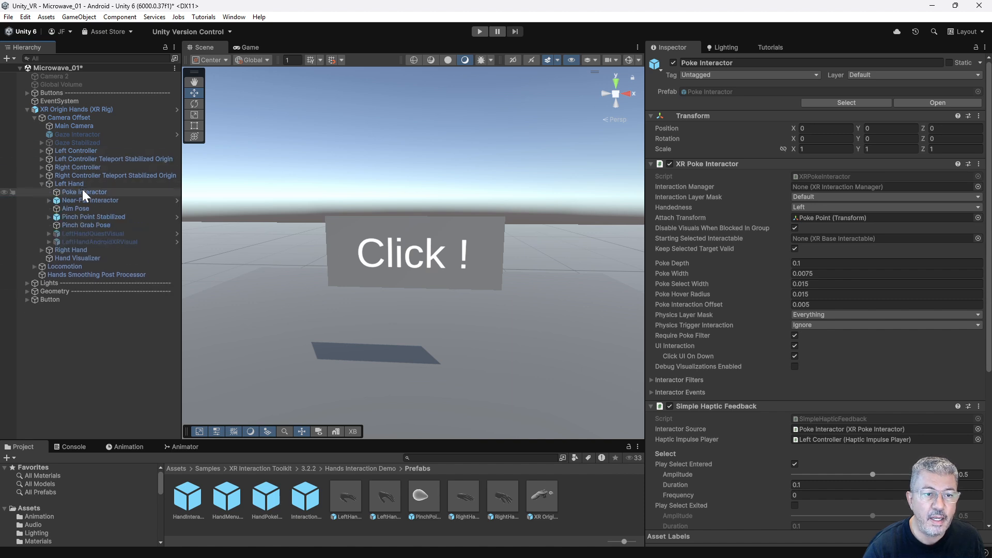
left_click(41, 184)
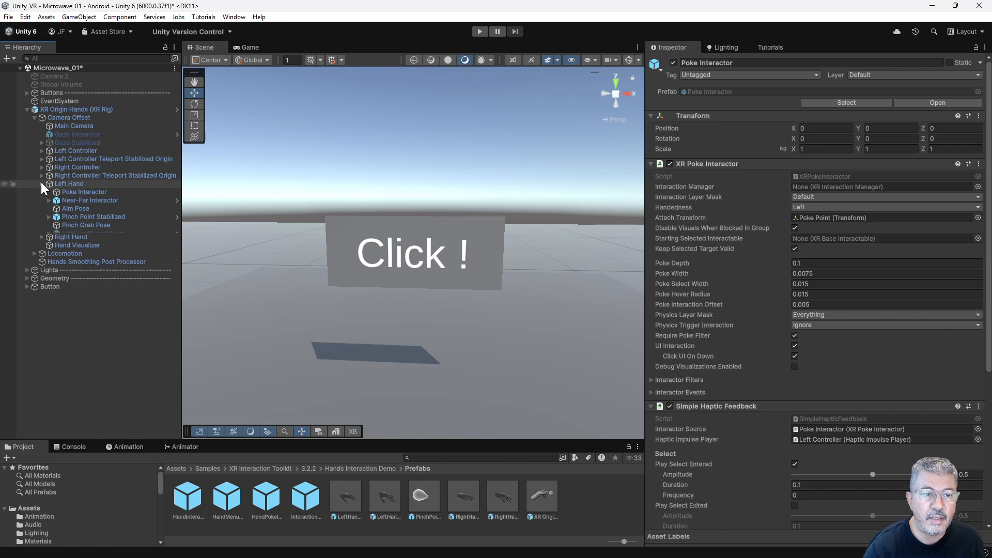
left_click(26, 110)
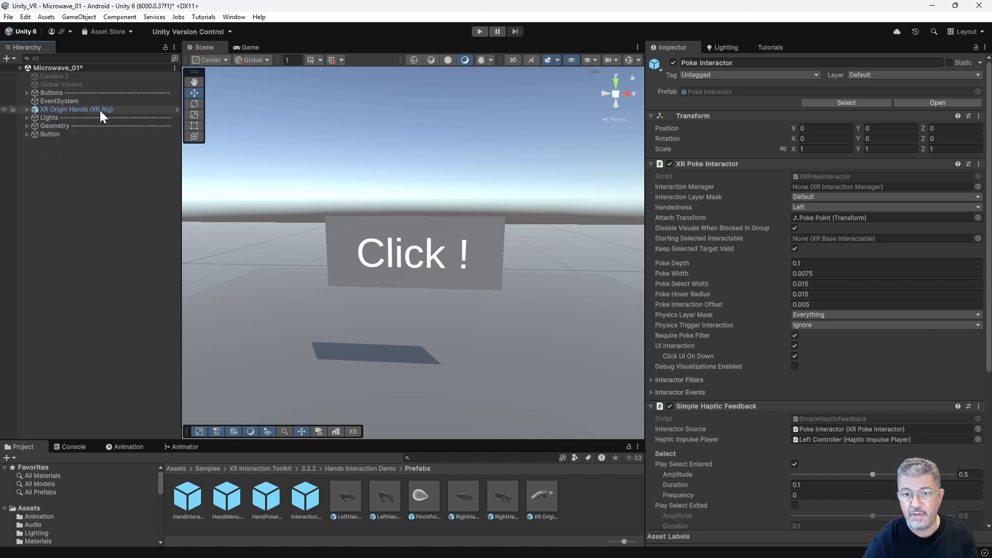
Add an XR Poke Follow Affordance component to the Button object.
left_click(54, 133)
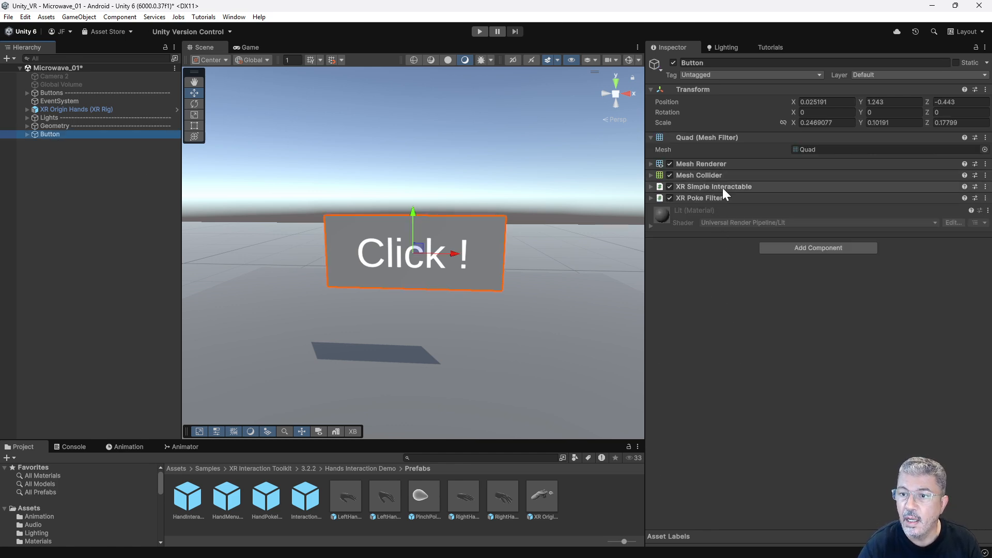
left_click(814, 245)
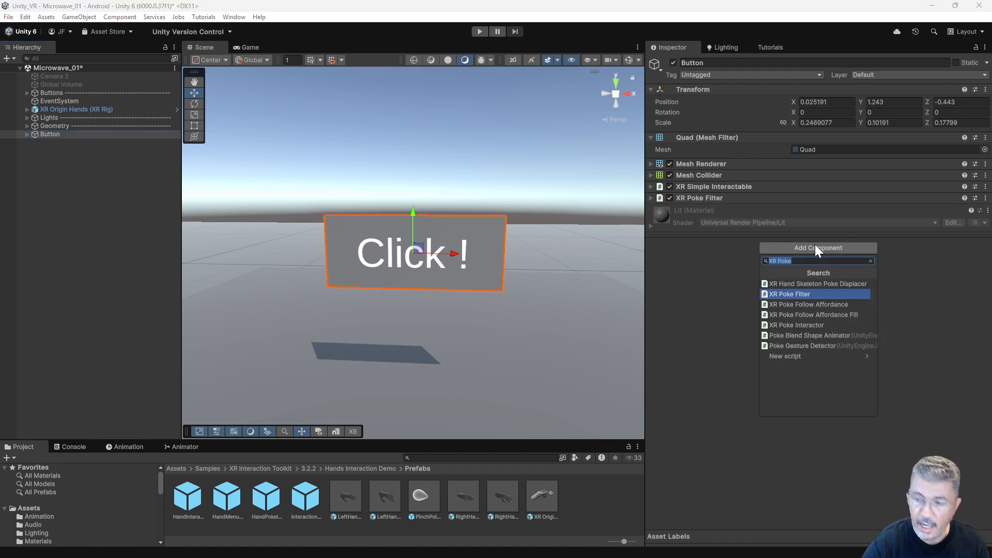
left_click(811, 304)
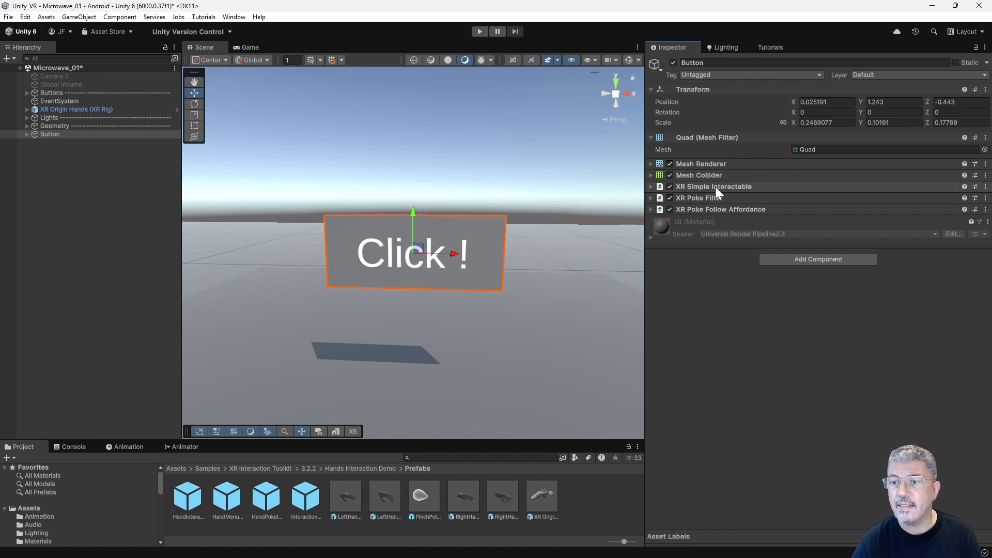
Add a Select Entered event entry to the XR Simple Interactable, targeting the Button object with the MeshRenderer.material function.
left_click(650, 187)
scroll(820, 351, "down", 6)
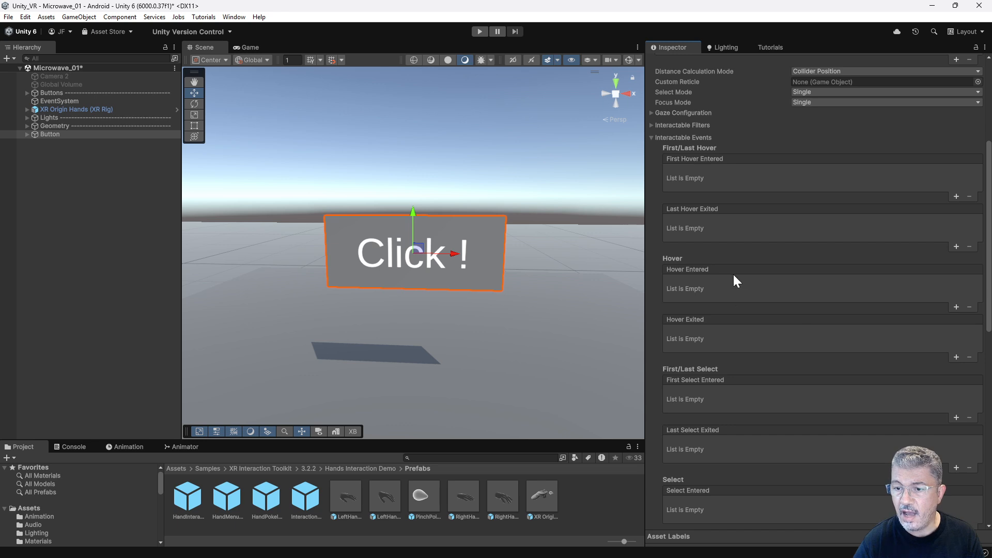
scroll(780, 341, "down", 6)
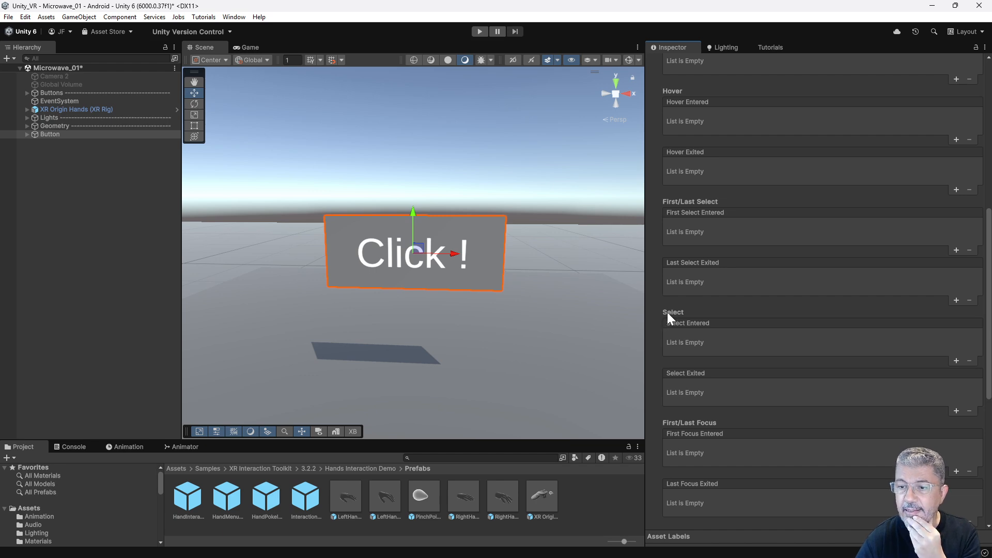
scroll(770, 305, "down", 2)
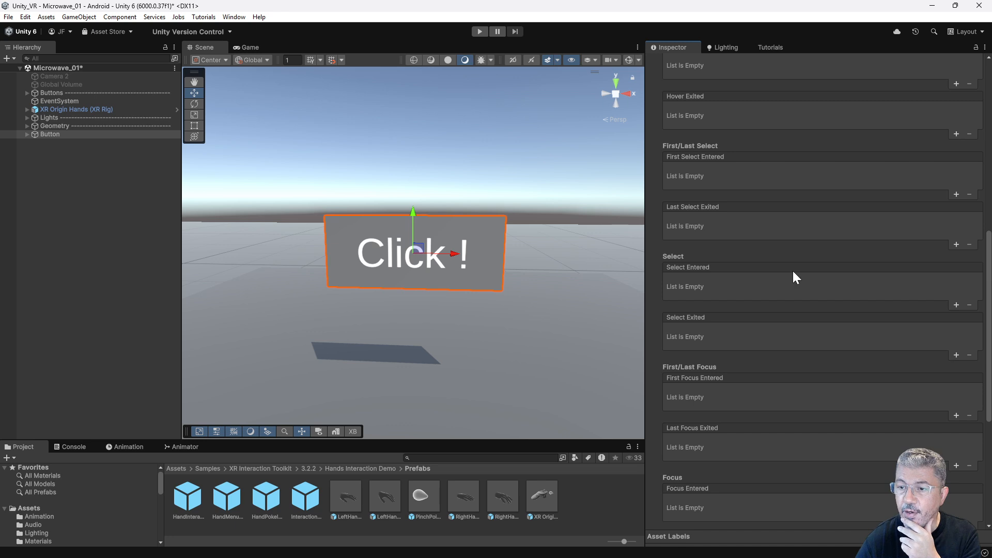
left_click(957, 305)
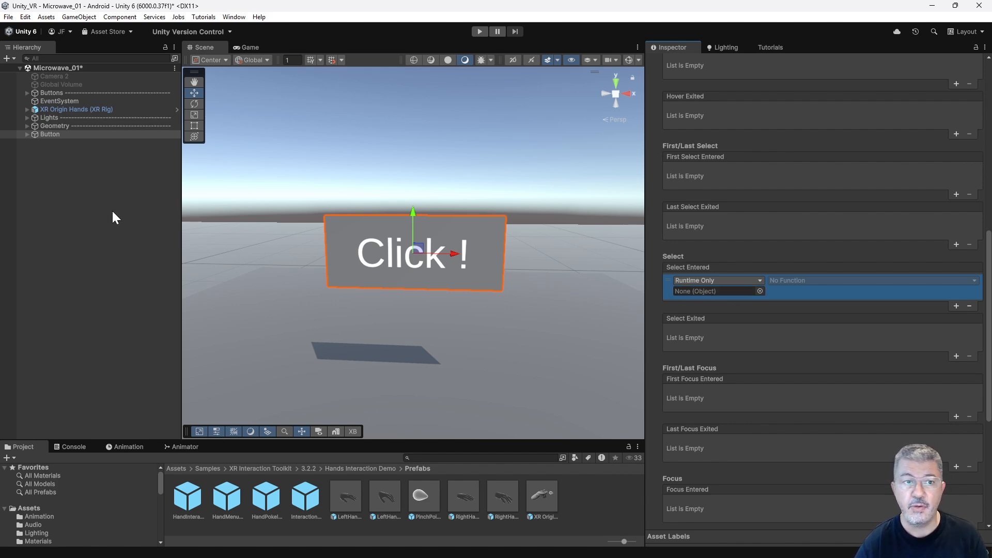
left_click_drag(51, 133, 700, 290)
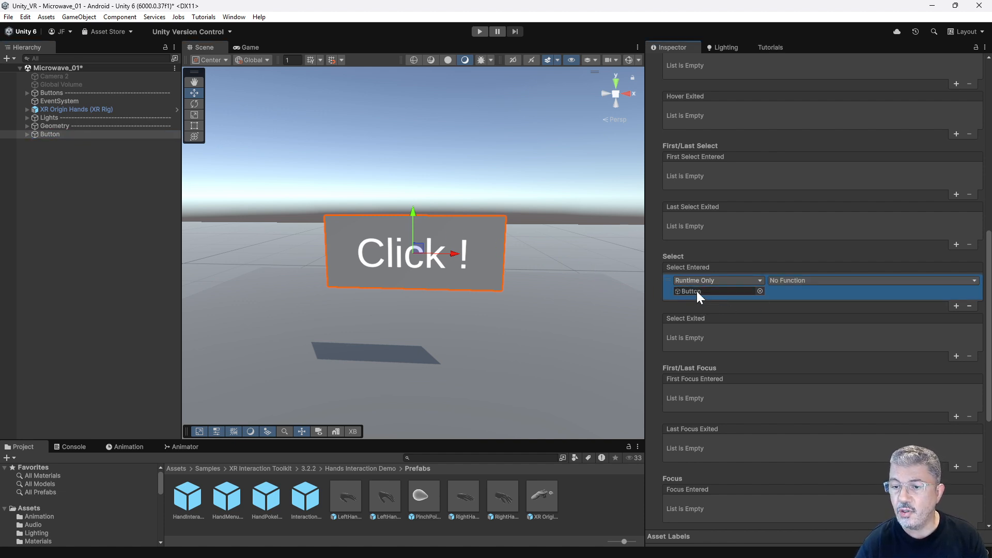
left_click(810, 282)
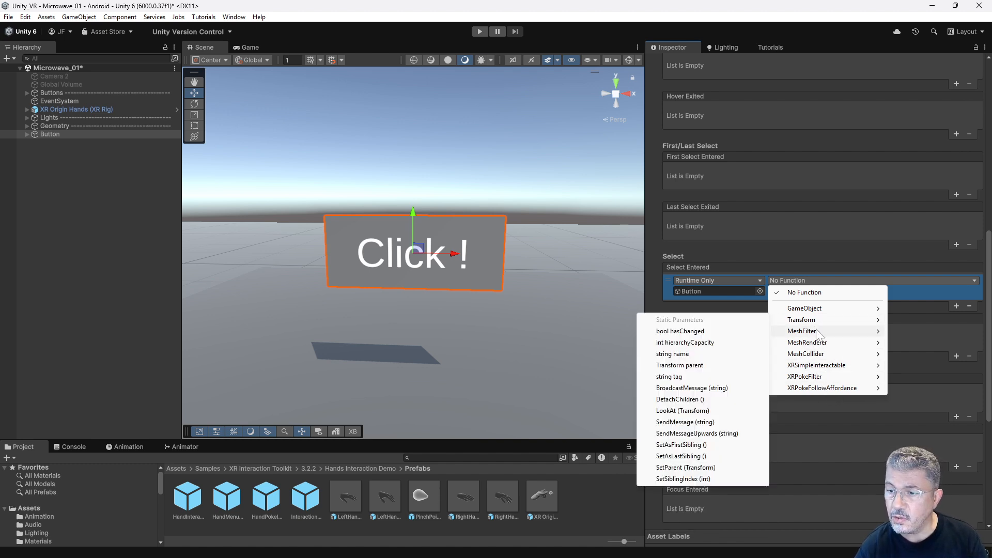
mouse_move(812, 344)
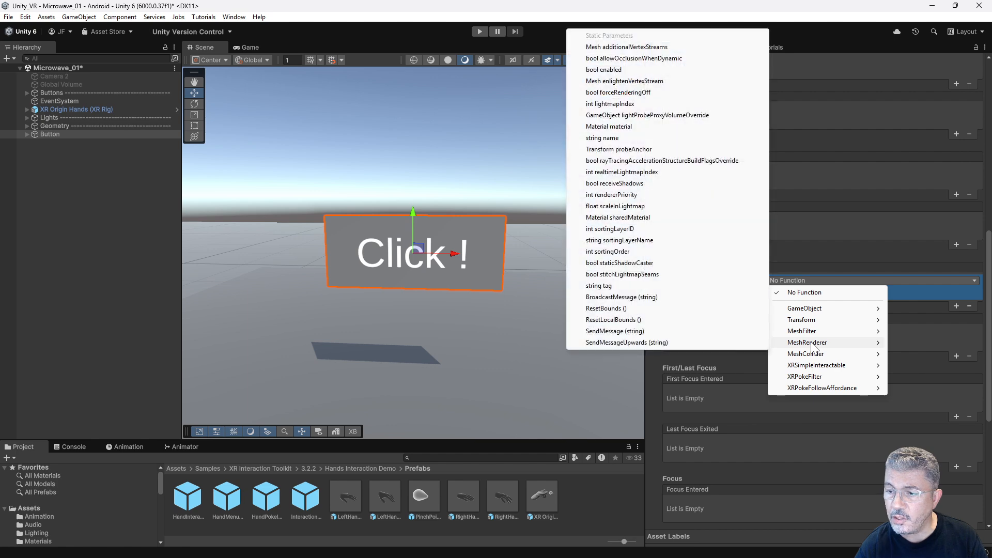
left_click(613, 128)
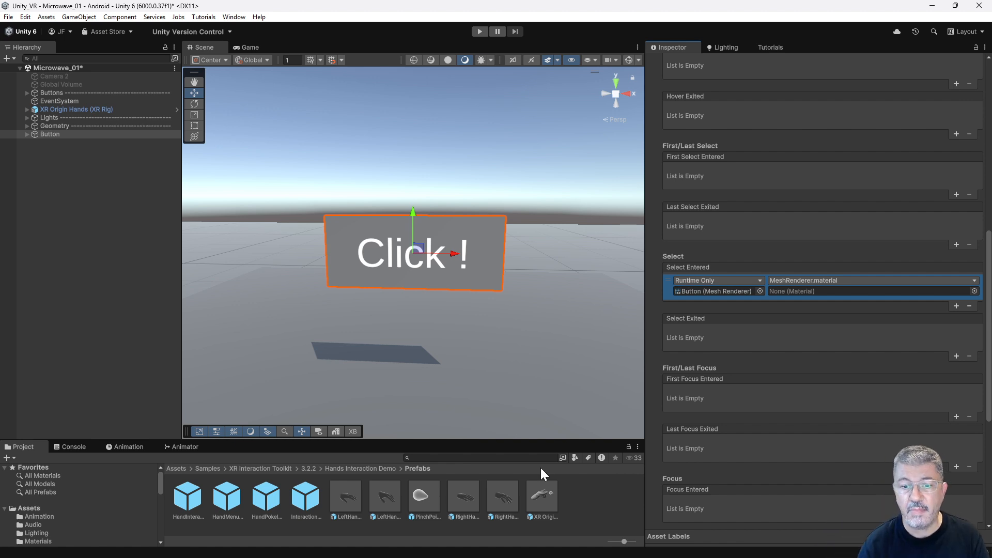
Assign Mat_Red from the Materials folder as the material for the Select Entered event entry.
left_click_drag(490, 440, 490, 381)
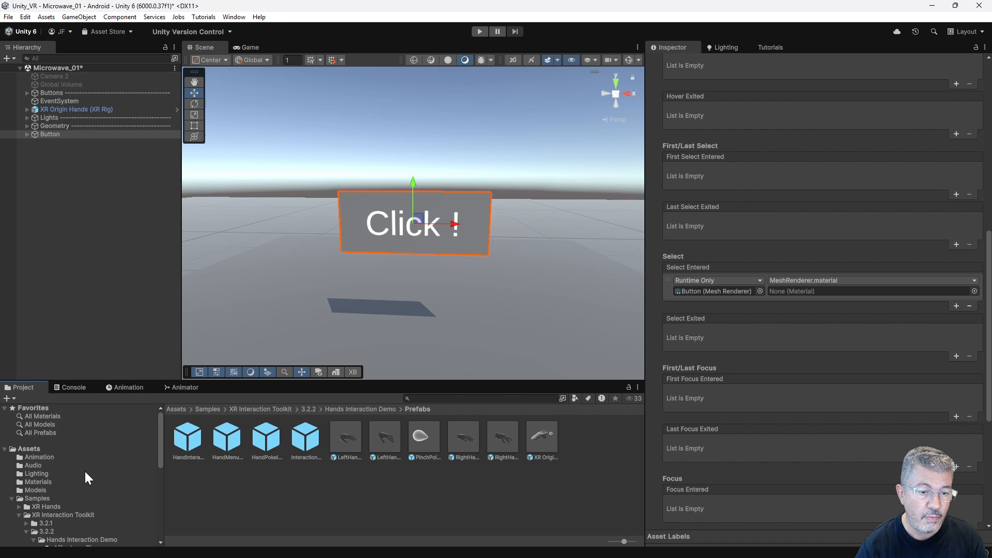
left_click(38, 481)
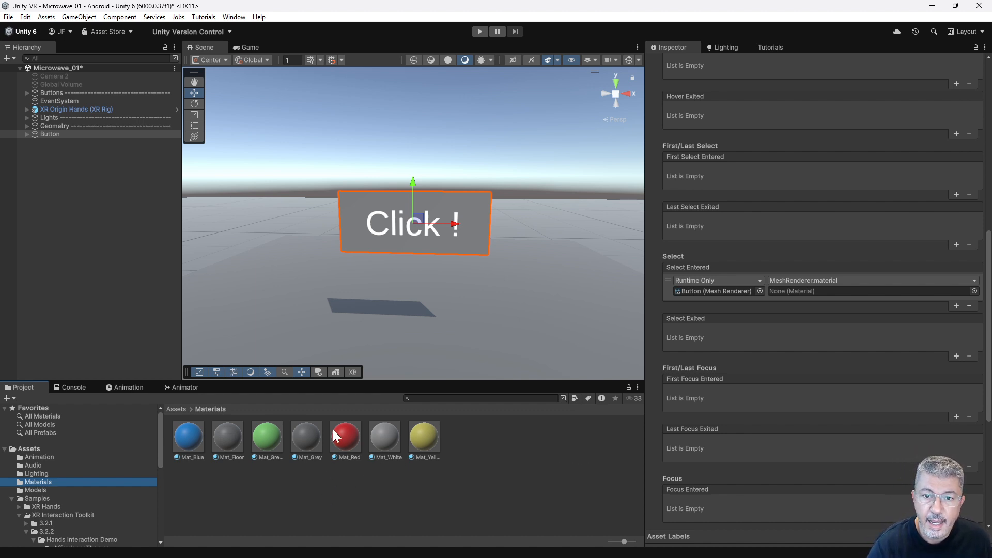
left_click_drag(346, 434, 807, 288)
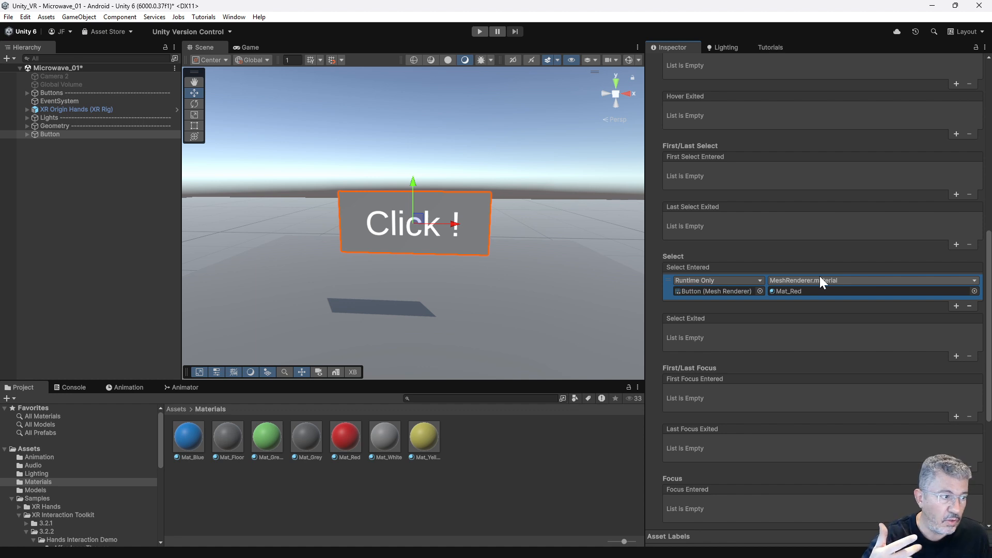
Add a second, empty entry to the Select Entered event and collapse the XR Simple Interactable component.
left_click(957, 306)
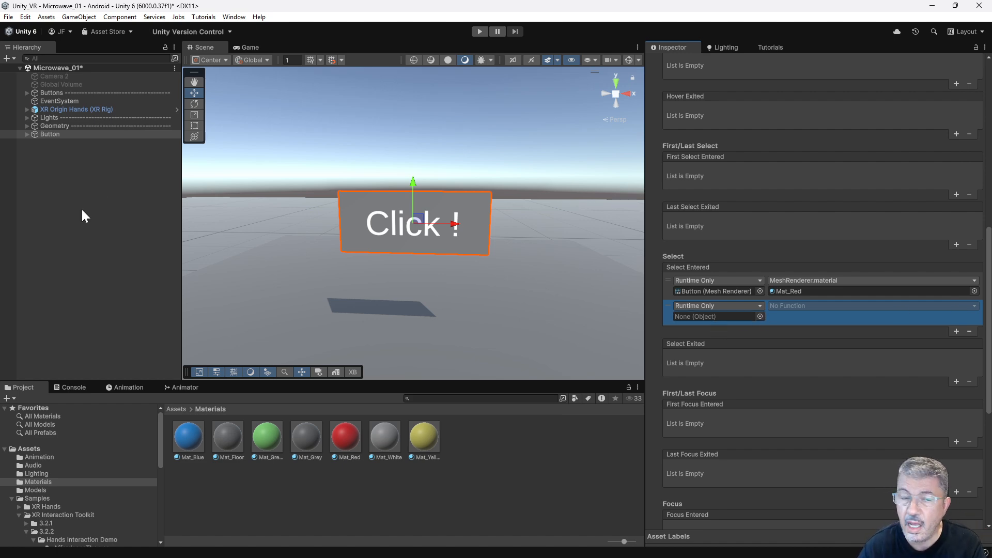
left_click(59, 133)
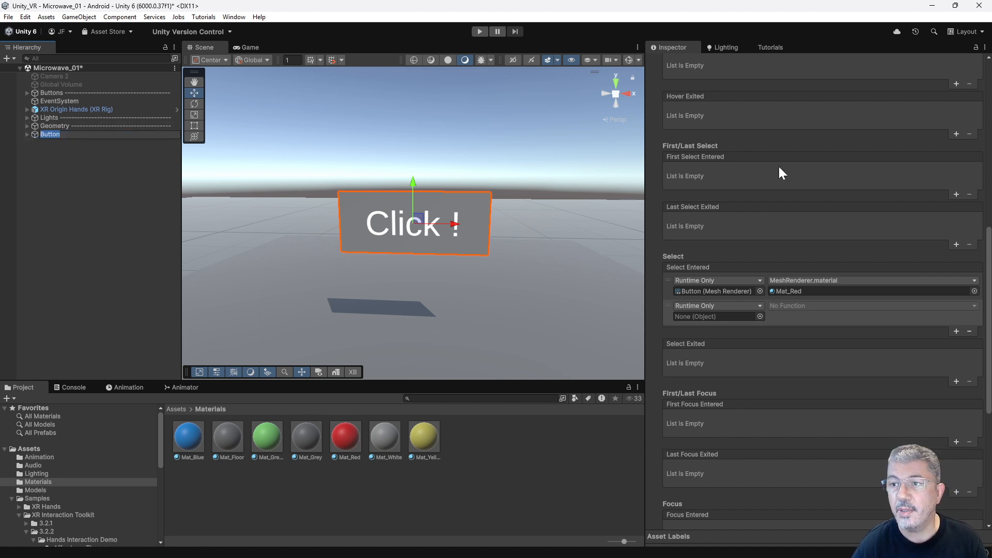
scroll(771, 165, "up", 10)
left_click(650, 159)
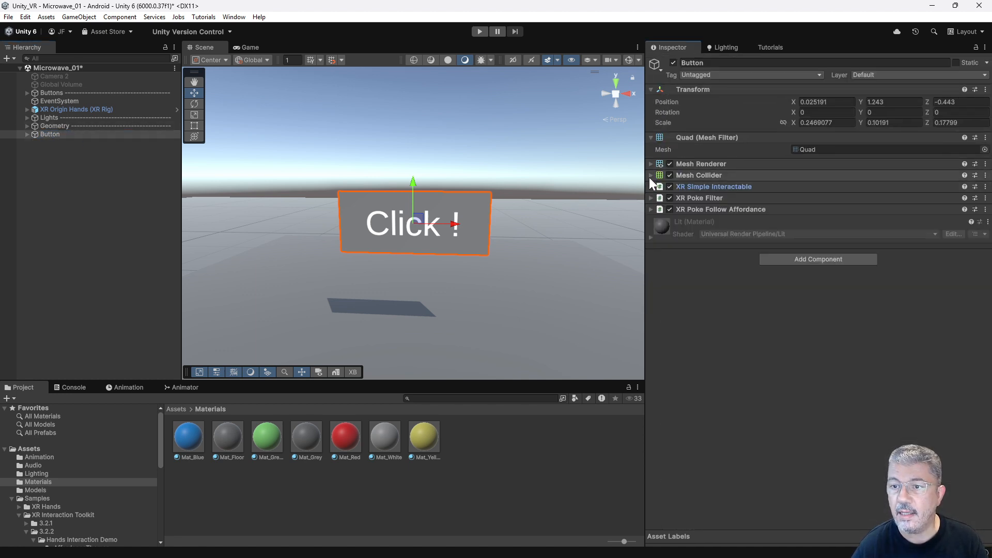
Add an Audio Source component to the Button object.
left_click(821, 257)
type("audio")
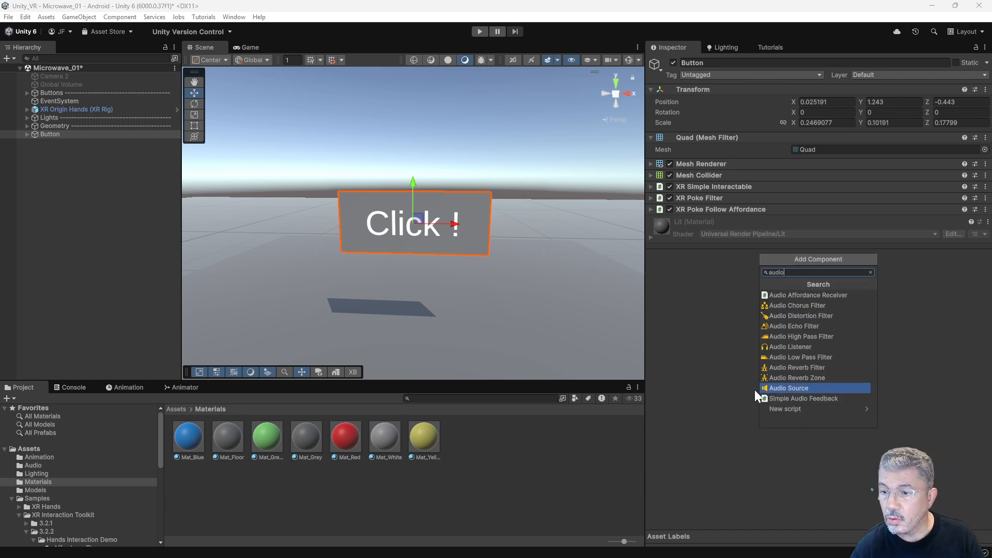
left_click(795, 386)
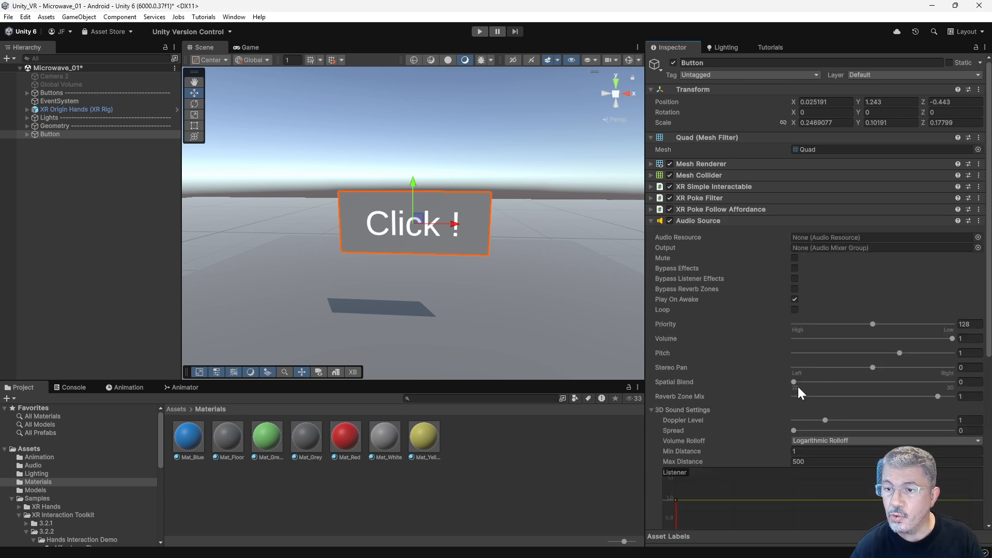
Assign the Button Pop clip as the Audio Source's audio resource and disable Play On Awake.
left_click(978, 238)
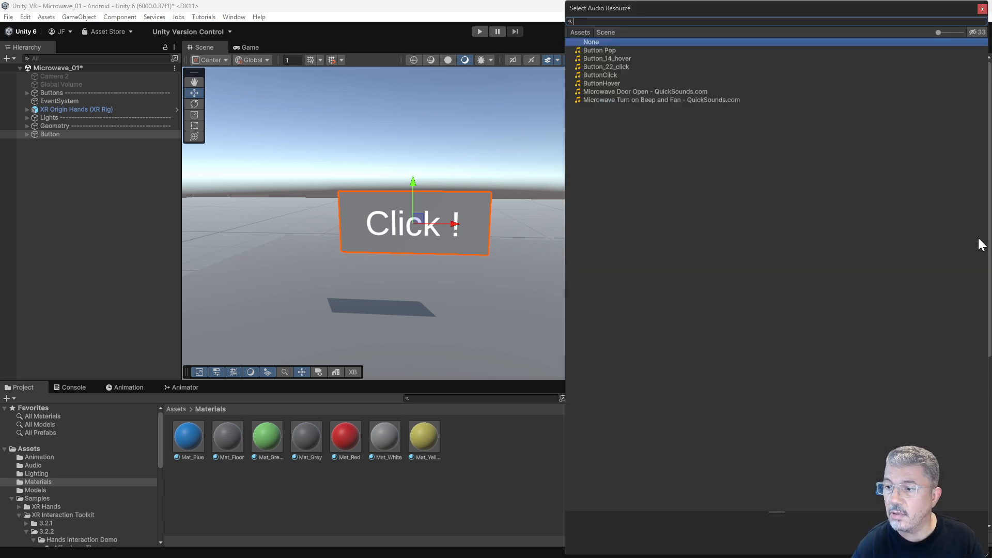
left_click(613, 49)
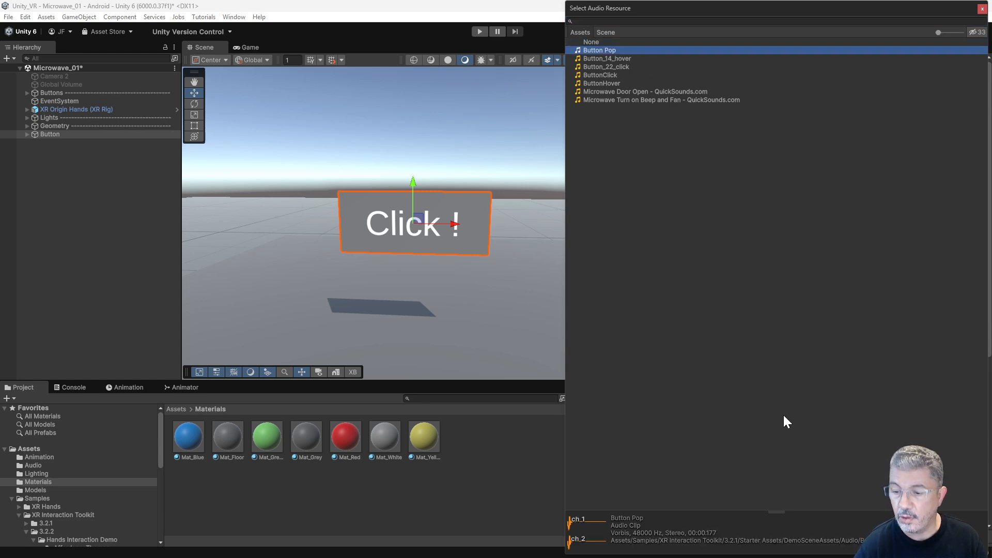
left_click(982, 9)
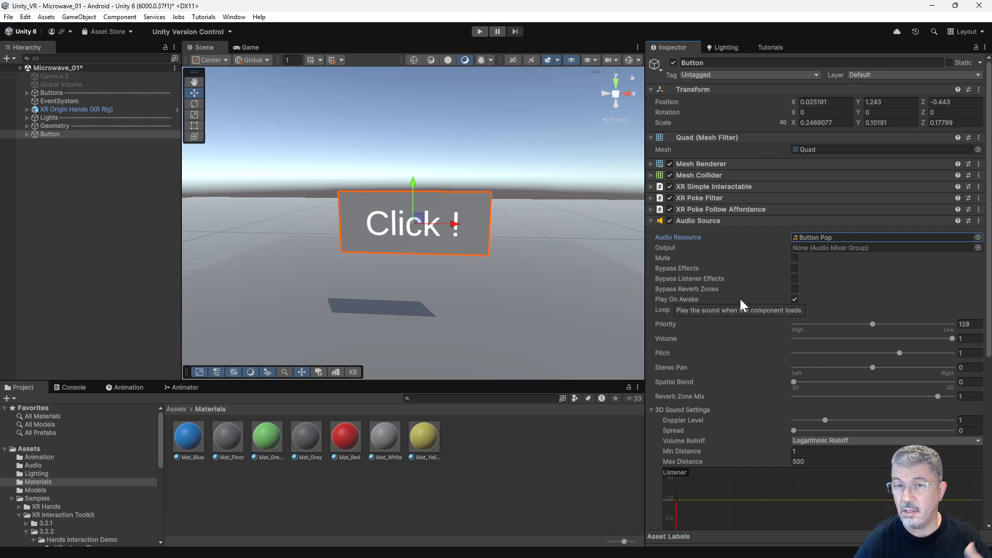
left_click(795, 299)
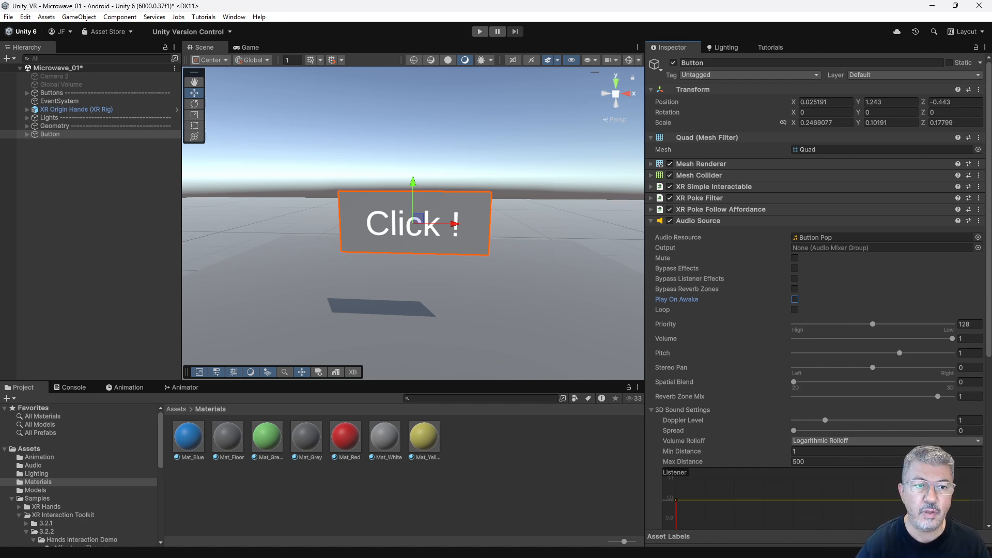
Set the second Select Entered entry of the Button's XR Simple Interactable to target the Button object with the AudioSource.Play function.
left_click(55, 126)
left_click(52, 134)
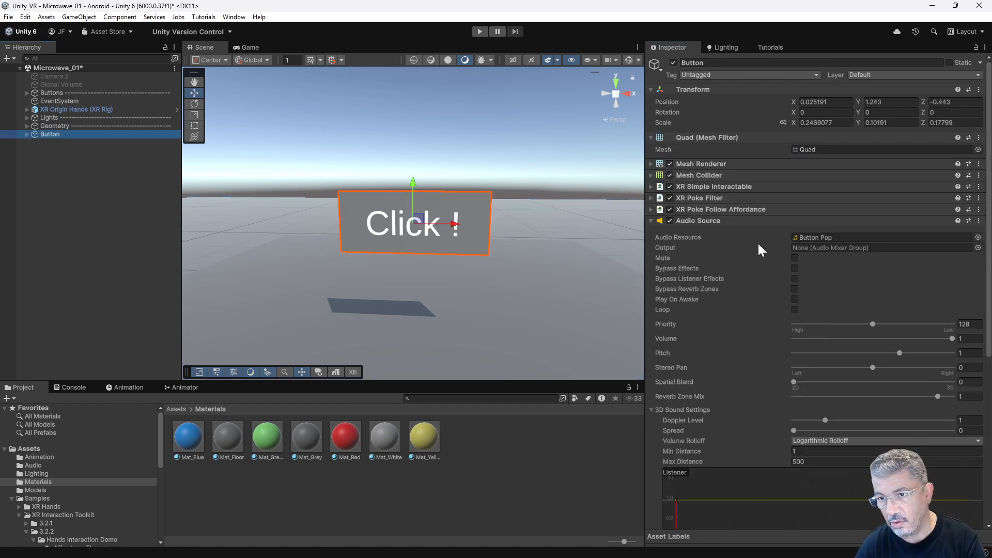
left_click(651, 187)
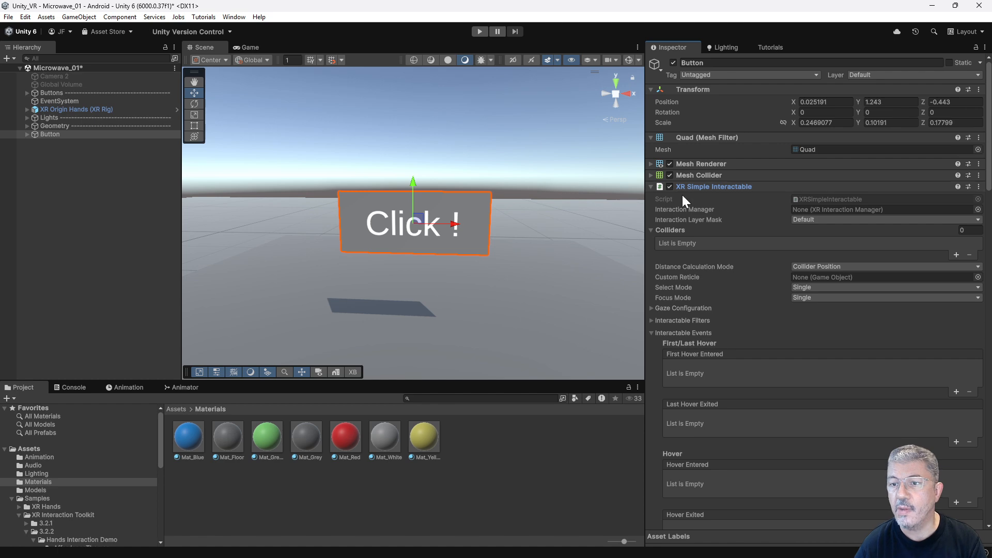
scroll(744, 263, "down", 5)
scroll(743, 261, "down", 4)
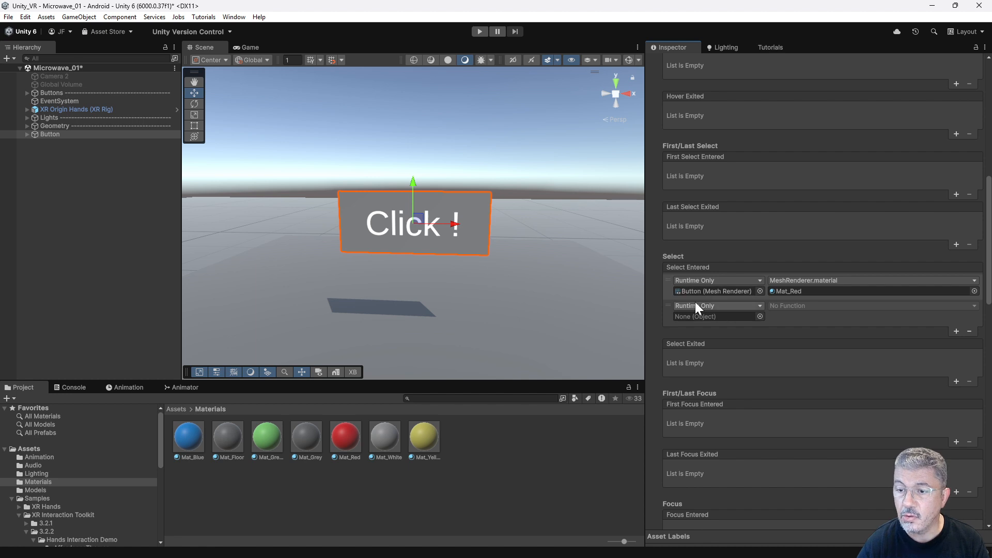
left_click_drag(45, 133, 700, 316)
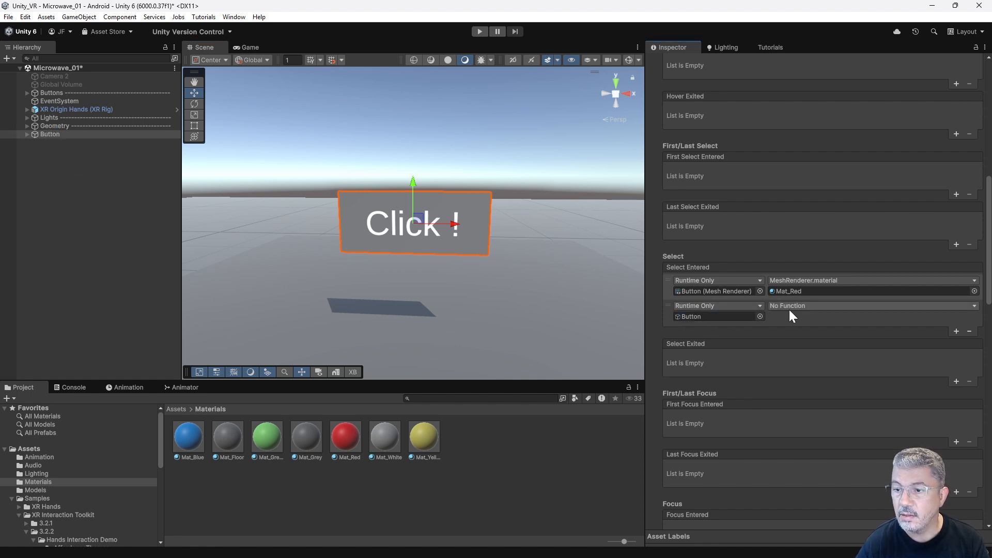
left_click(802, 305)
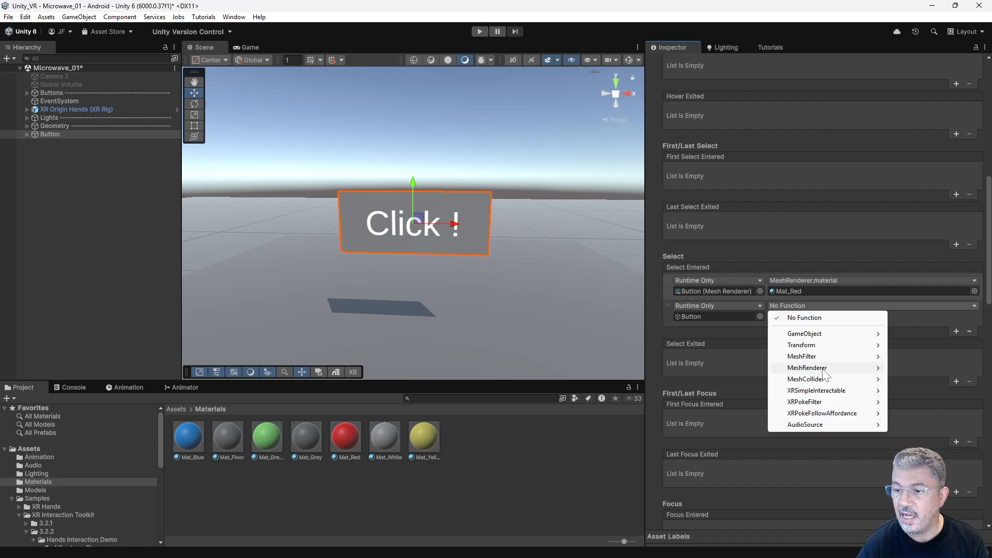
mouse_move(826, 427)
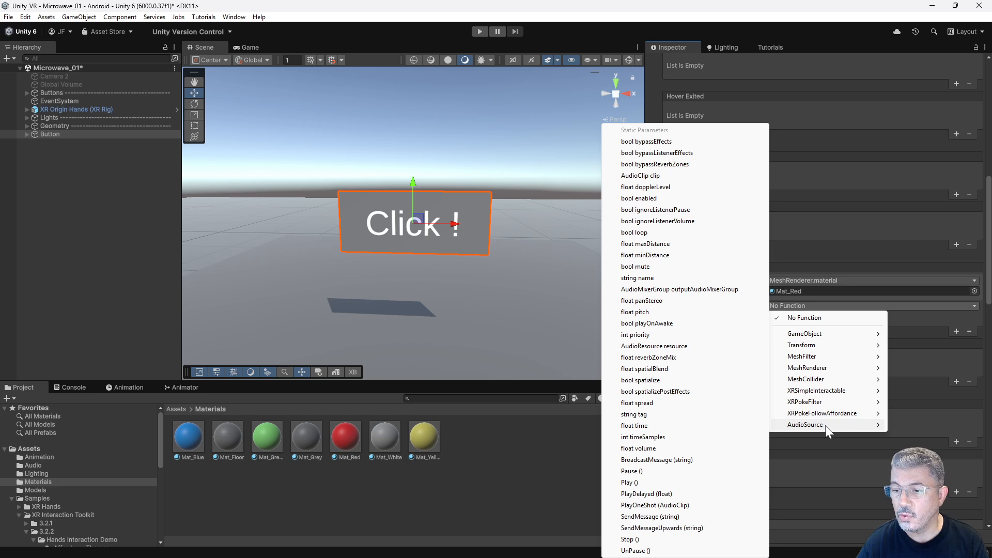
left_click(629, 482)
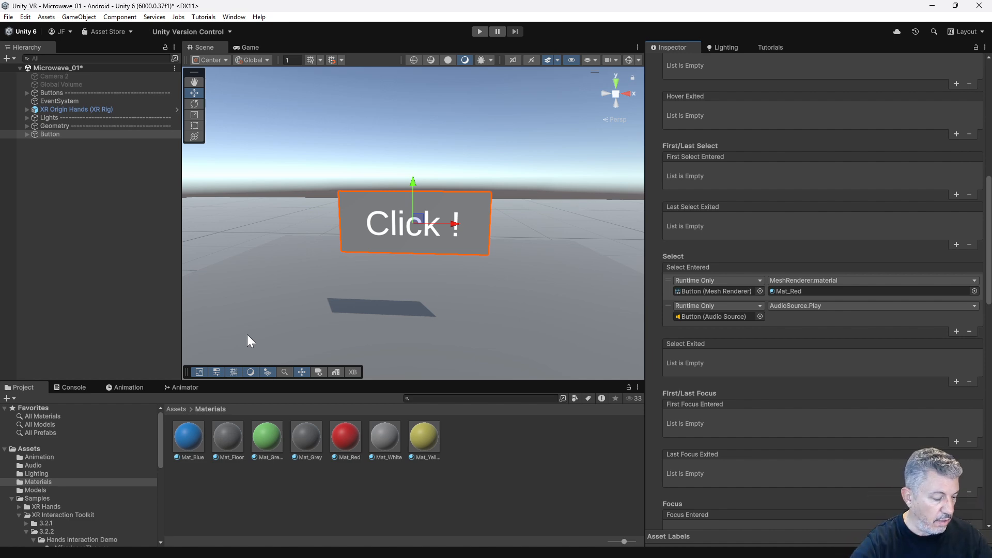
Run the scene in Play mode to test poking the "Click !" button, and stop it.
left_click(480, 31)
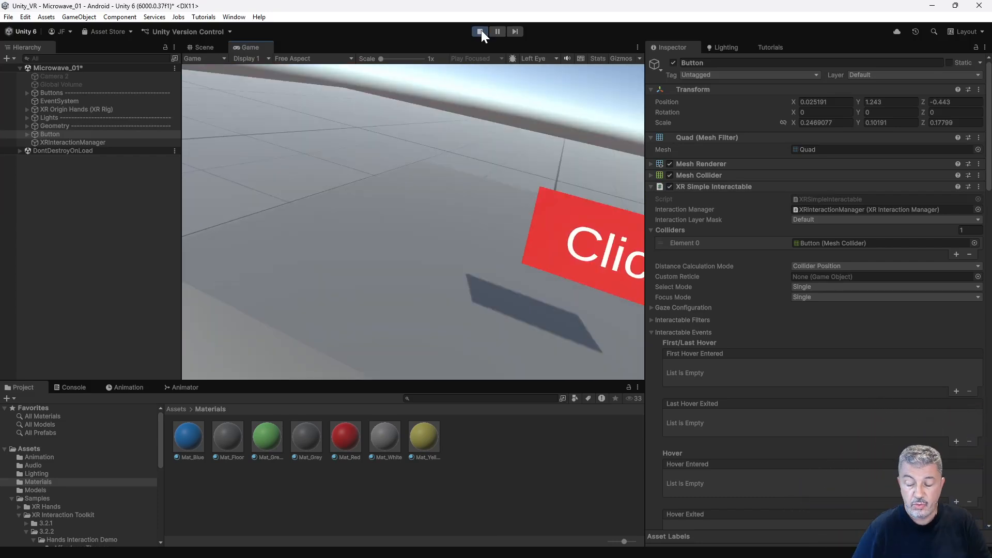
left_click(480, 31)
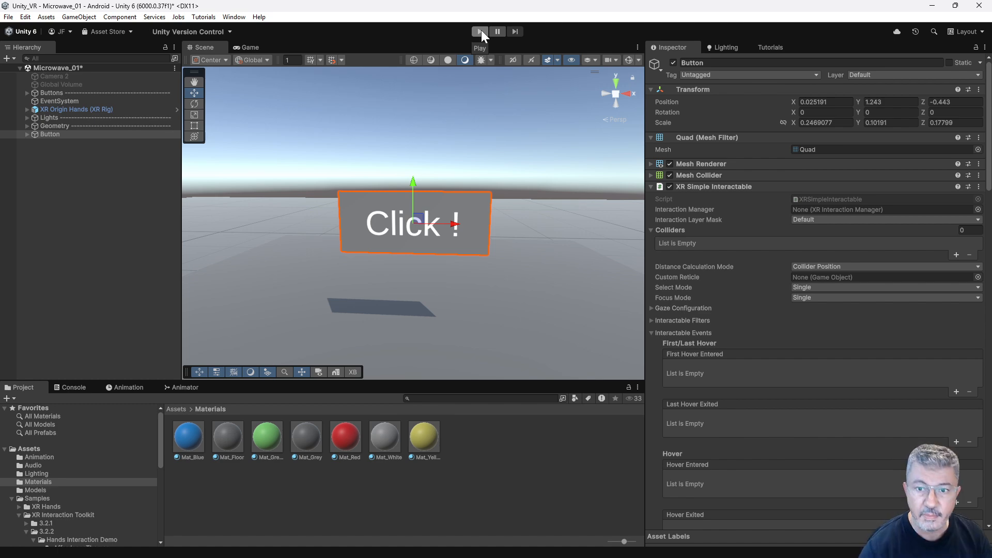
Deactivate the Button object in the scene.
left_click(57, 126)
left_click(57, 135)
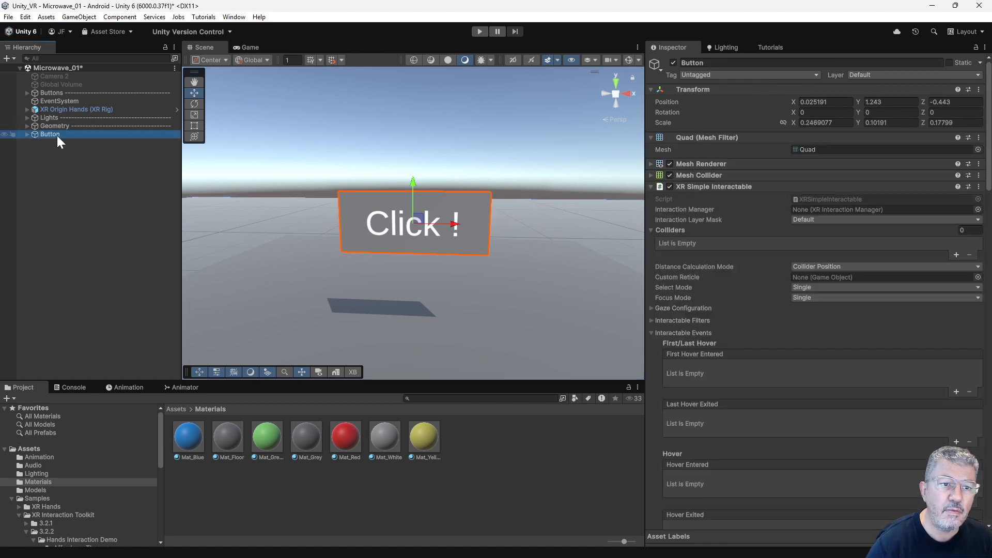
left_click(673, 62)
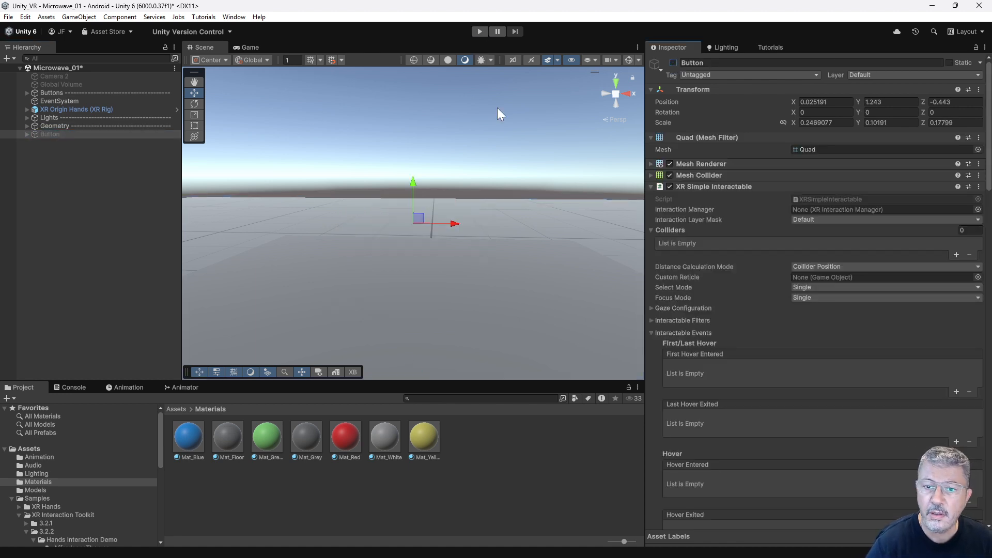
Activate the Oven_Off object inside the Geometry group.
left_click(26, 125)
left_click(34, 159)
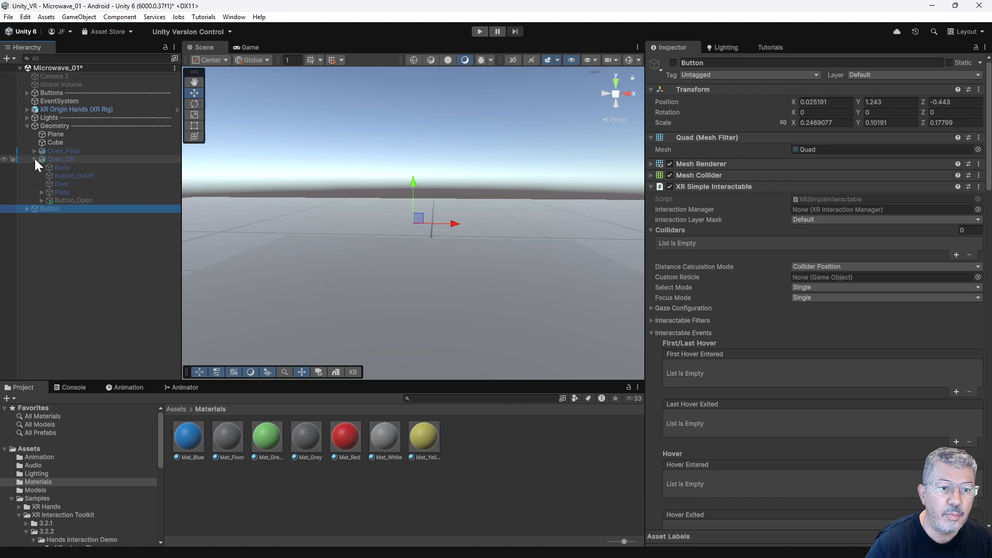
left_click(35, 159)
left_click(66, 161)
left_click(673, 63)
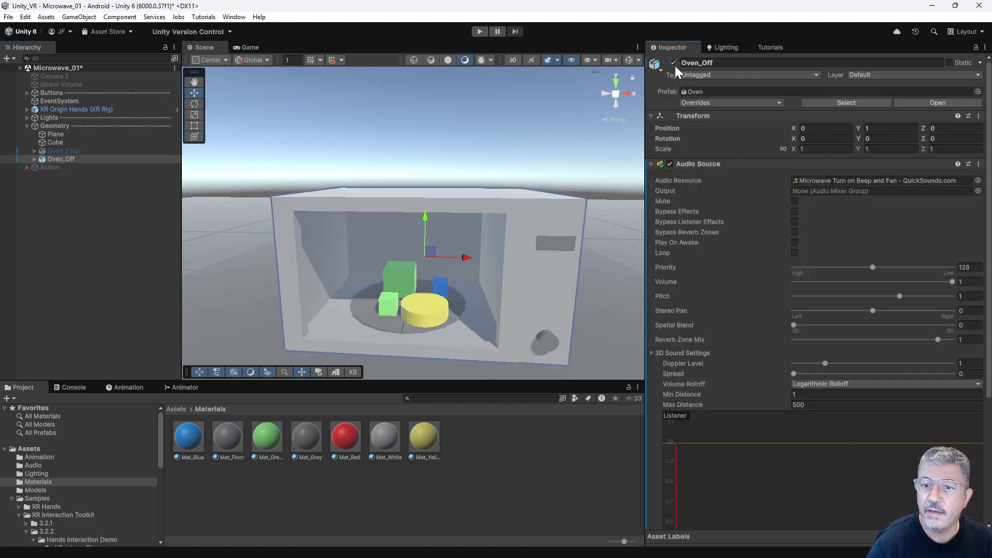
Examine the microwave's Button_OnOff and Button_Open objects and the XR components attached to each.
left_click_drag(450, 306, 441, 277, "alt")
scroll(401, 263, "down", 2)
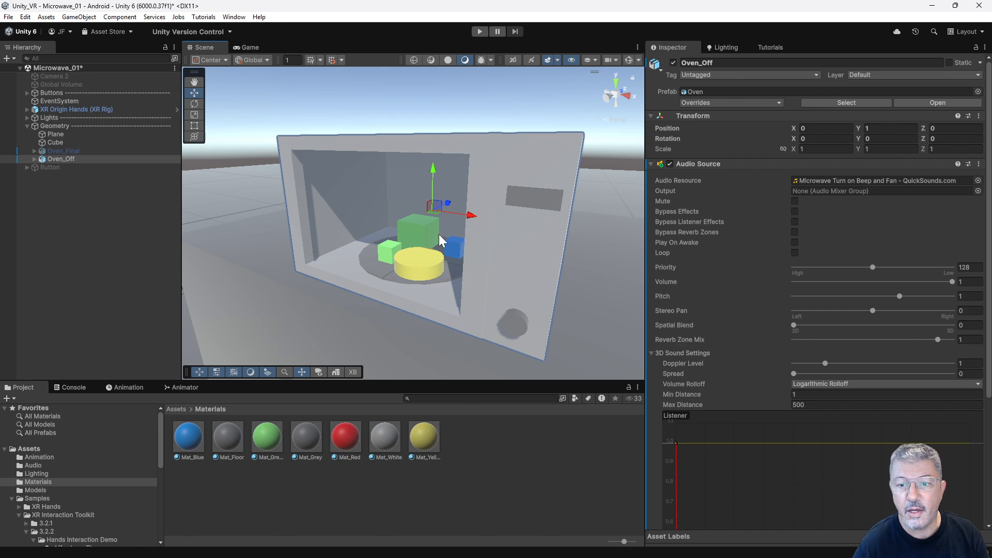
left_click(535, 196)
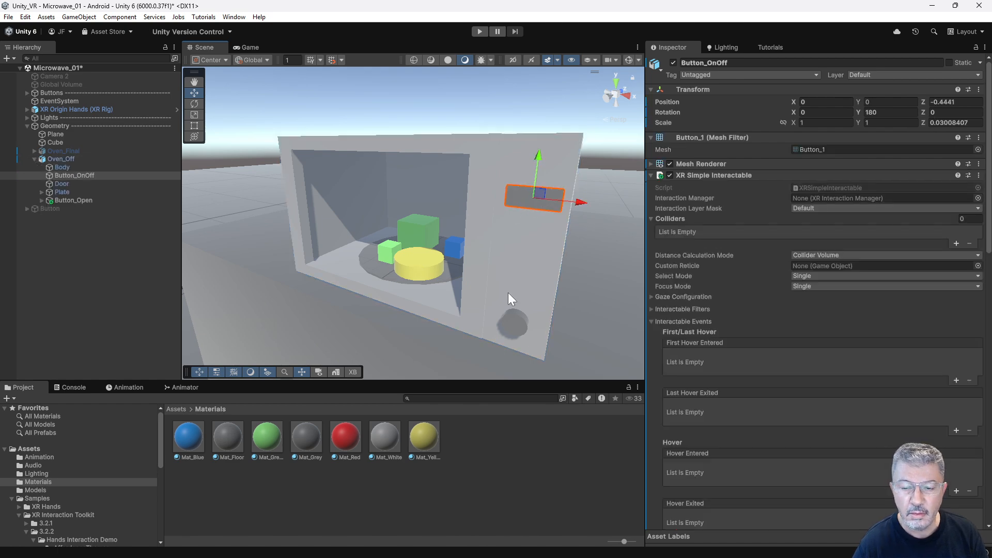
mouse_move(534, 216)
left_mouse_down("alt")
mouse_move(507, 232)
mouse_move(424, 239)
mouse_move(525, 222)
left_mouse_up("alt")
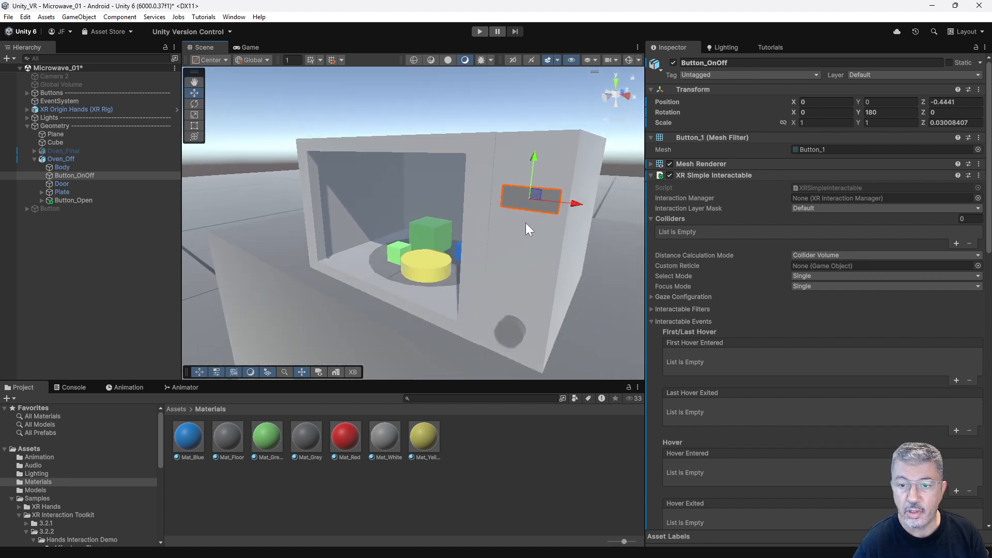
left_click(512, 329)
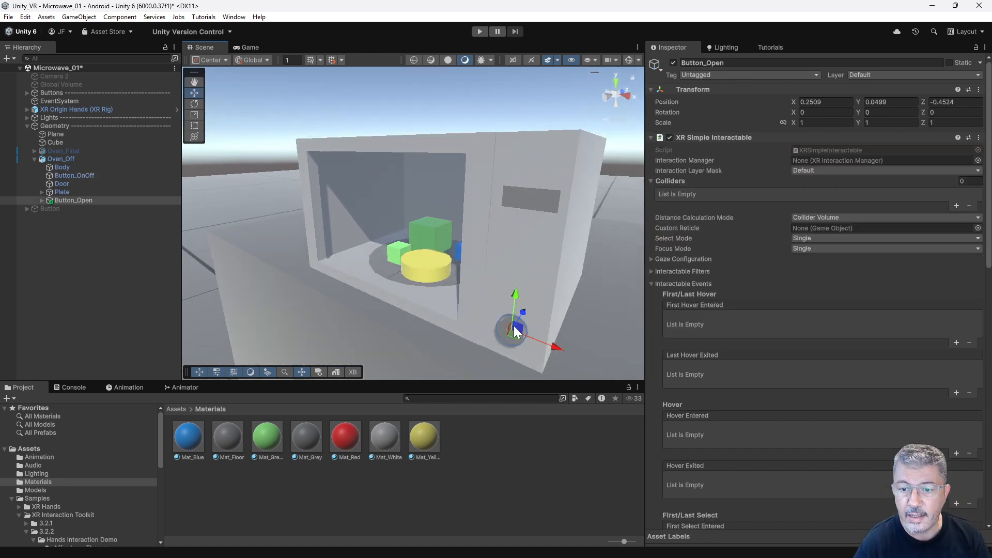
left_click_drag(543, 271, 522, 246, "alt")
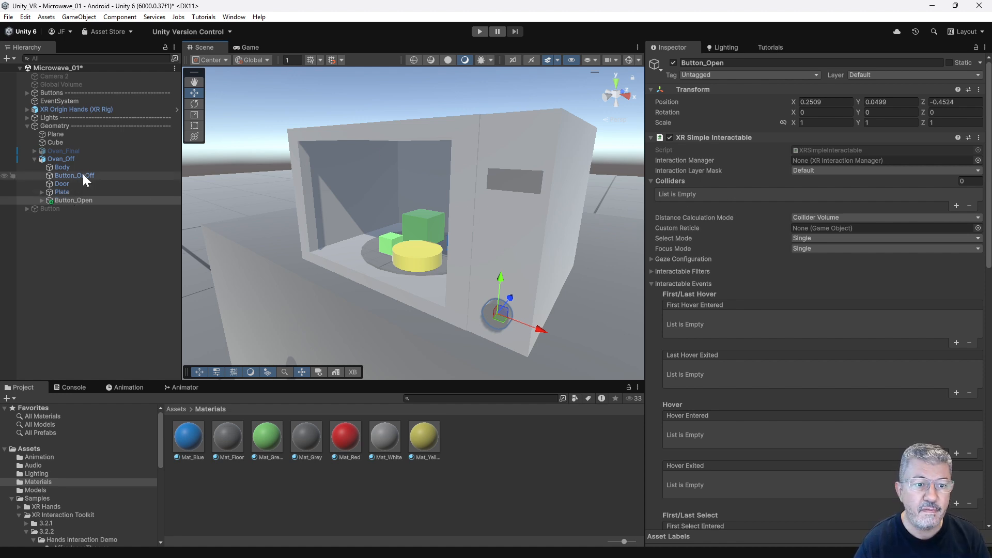
left_click(516, 185)
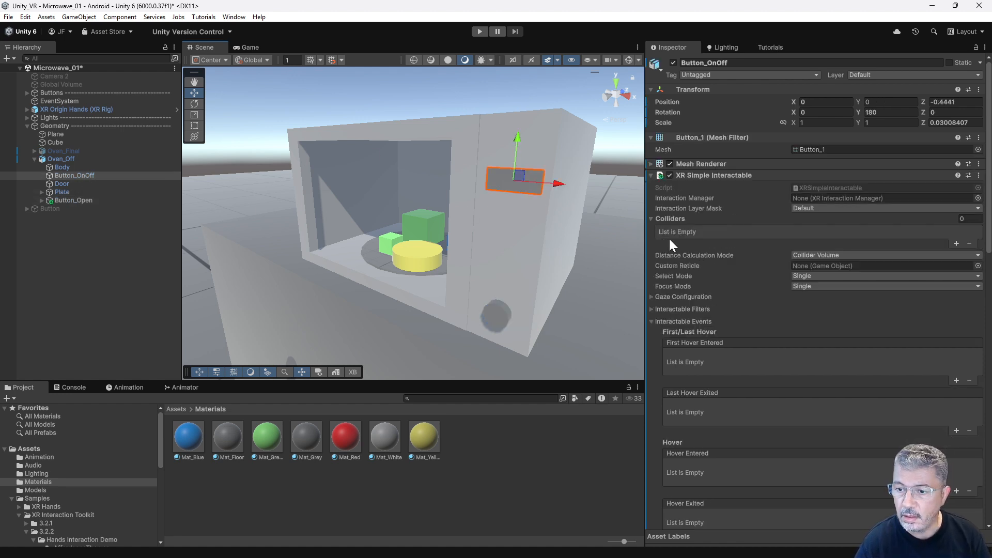
left_click(650, 176)
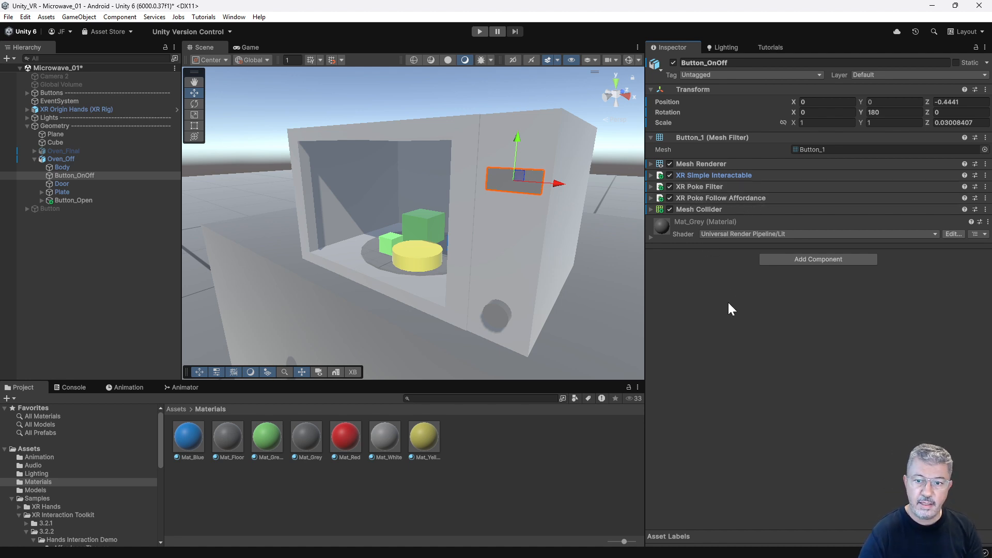
left_click(504, 313)
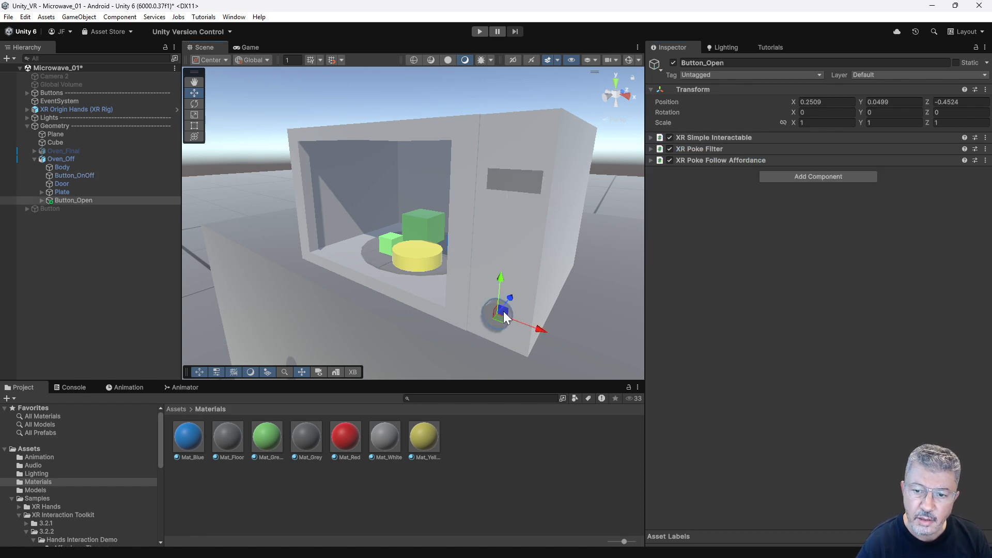
left_click(71, 202)
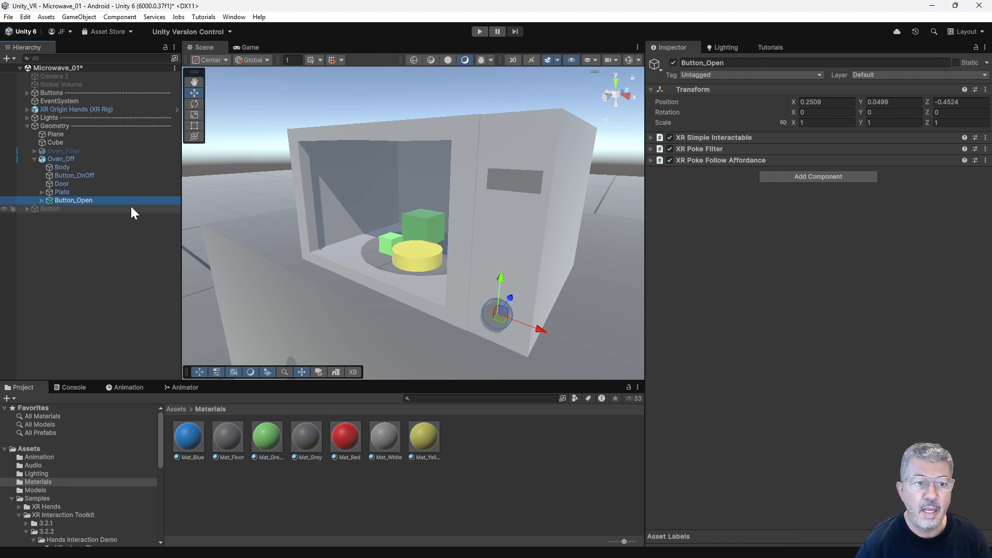
Add a Select Entered event entry to Button_OnOff's XR Simple Interactable, with Button_OnOff itself as the target object.
left_click(516, 188)
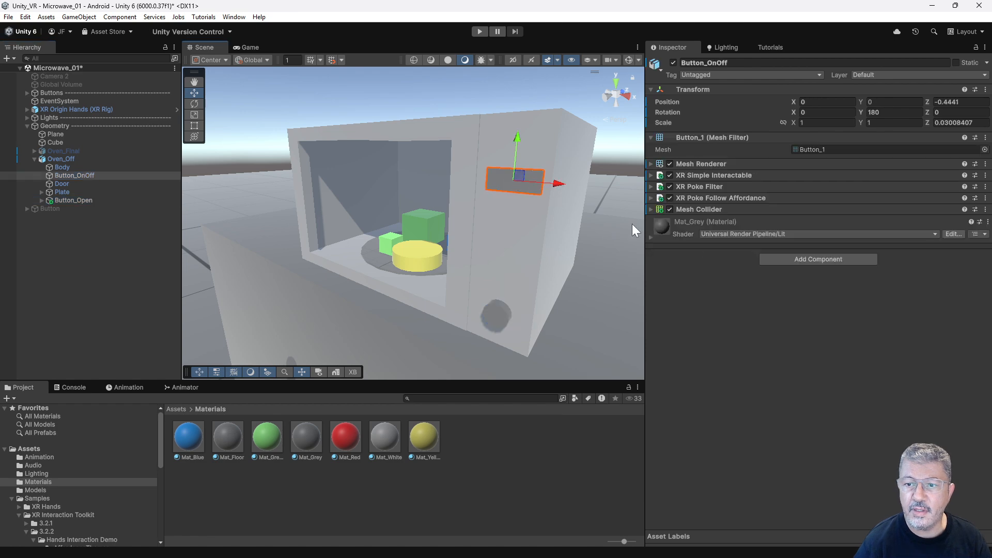
left_click(650, 175)
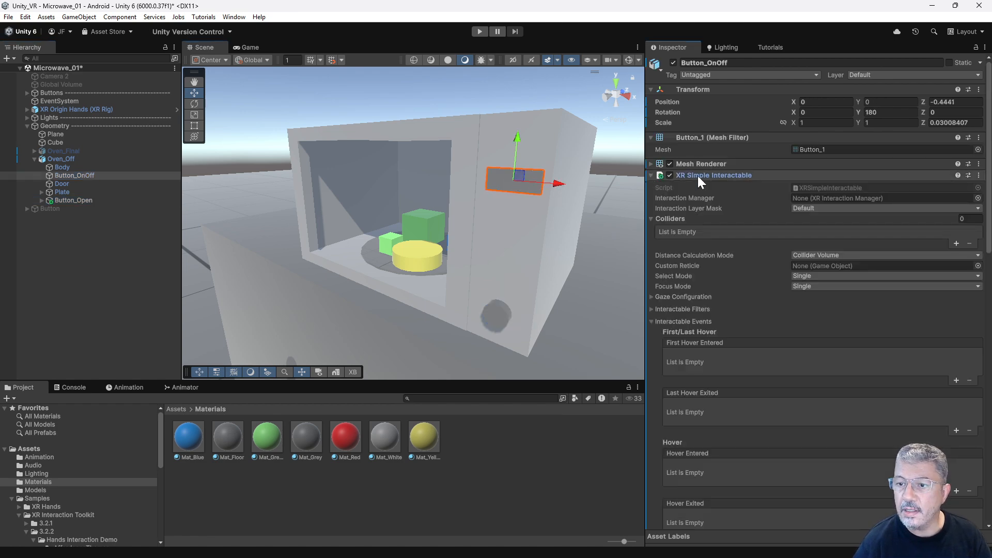
scroll(781, 279, "down", 10)
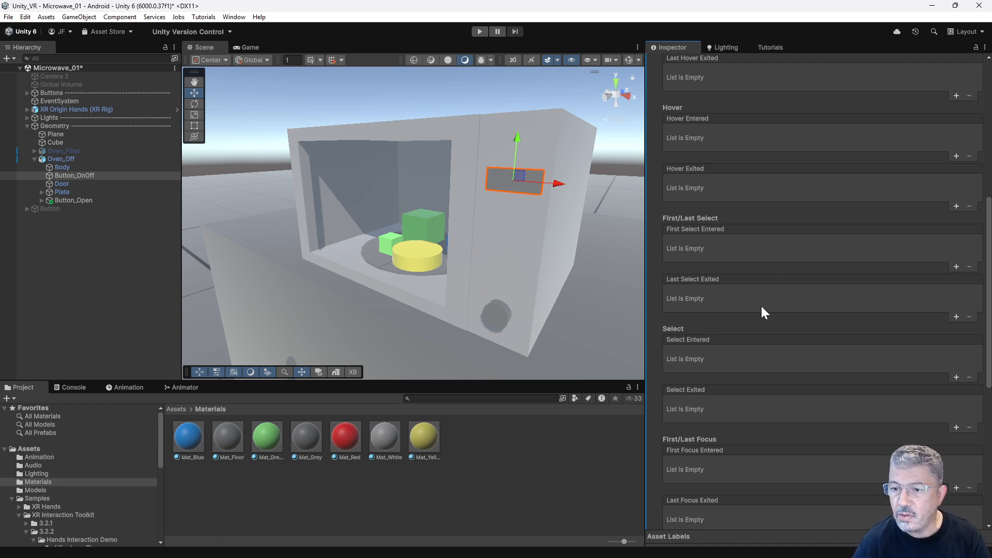
scroll(791, 315, "down", 3)
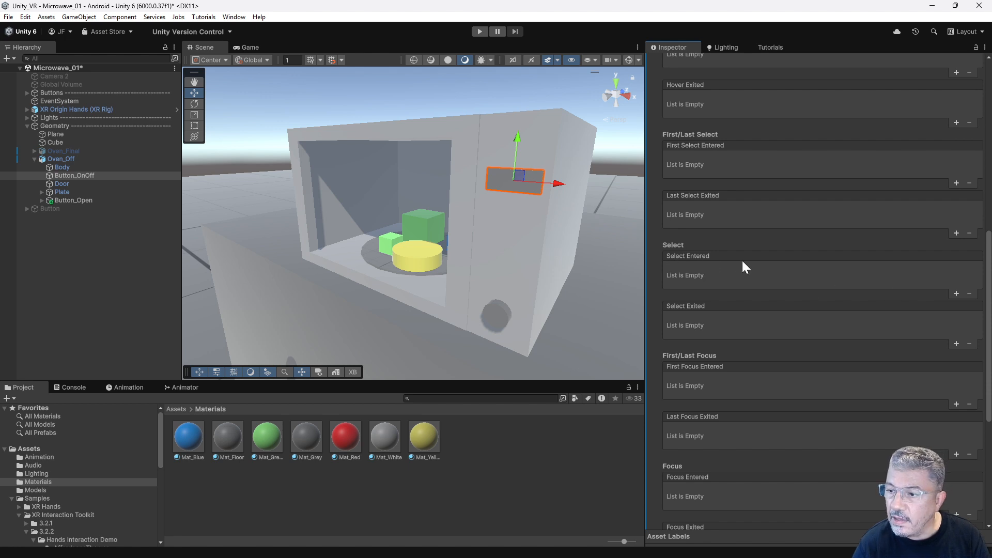
left_click(956, 293)
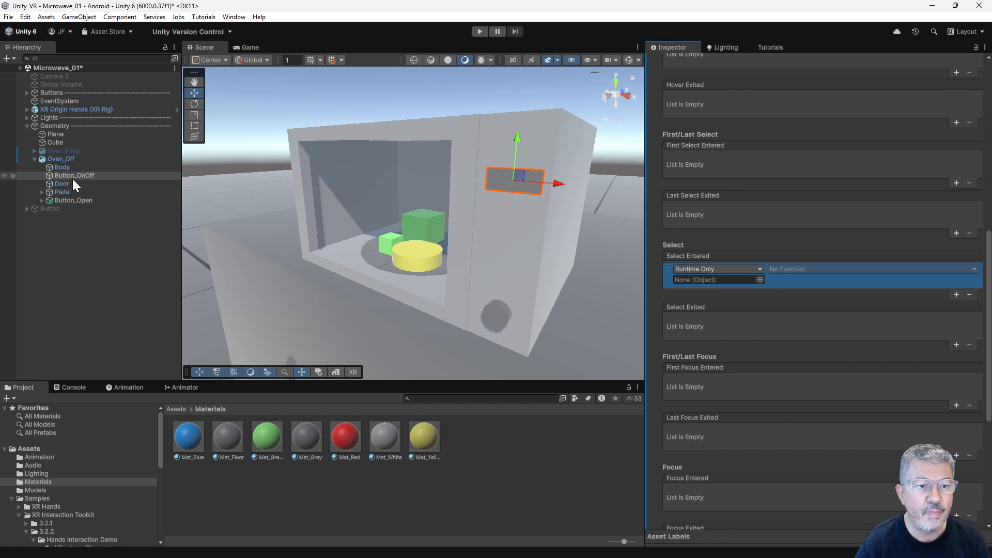
left_click_drag(67, 176, 696, 279)
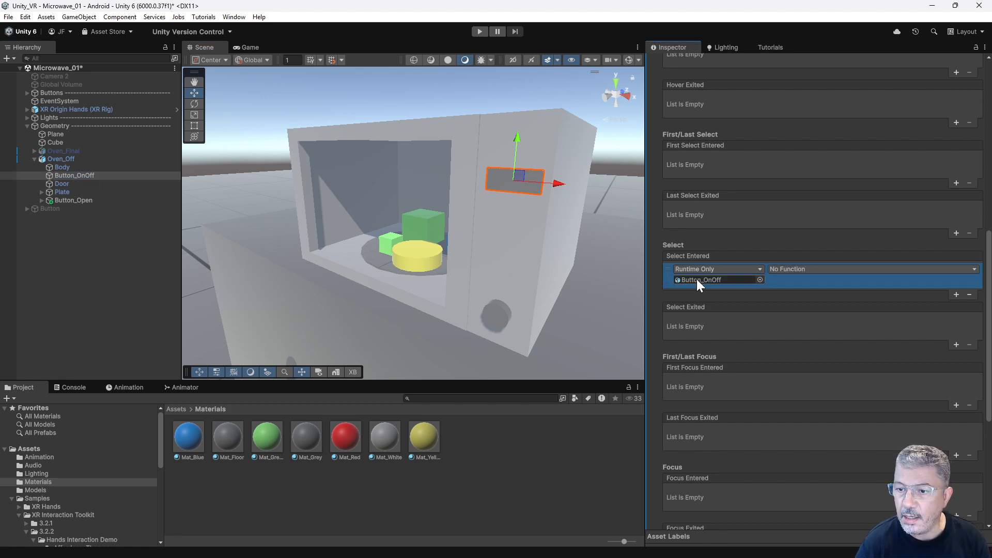
Set Button_OnOff's Select Entered entry to the MeshRenderer.material function with Mat_Red as the material.
left_click(817, 268)
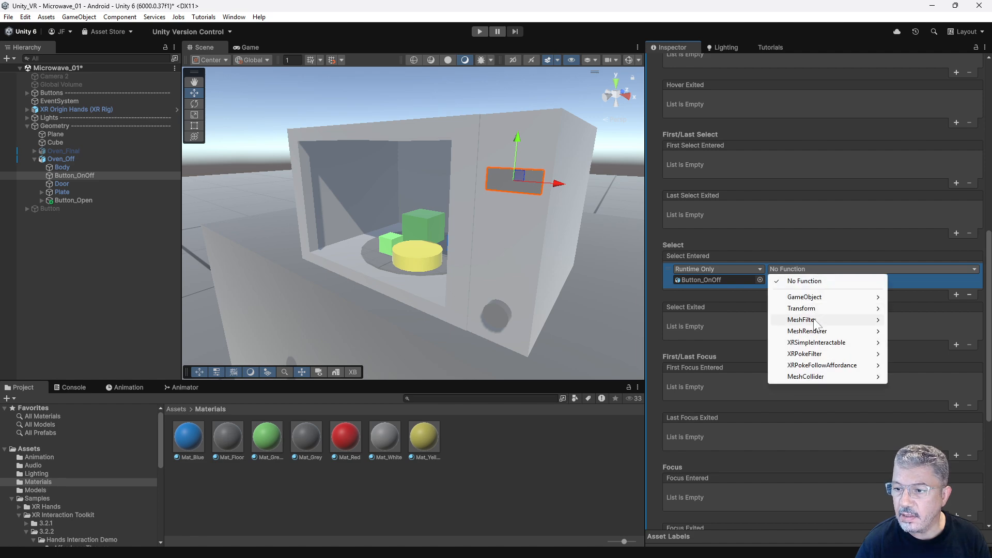
mouse_move(818, 331)
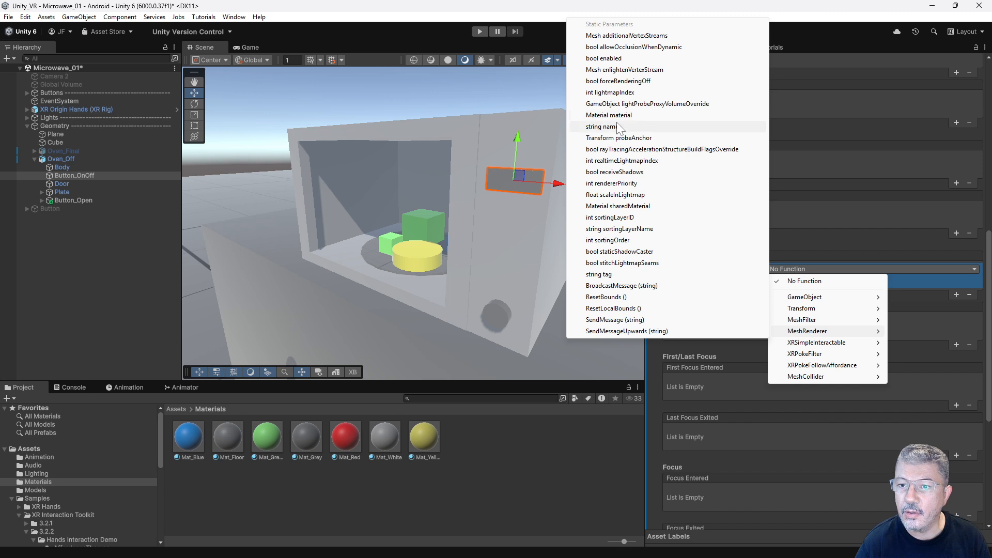
left_click(609, 115)
left_click_drag(345, 438, 794, 281)
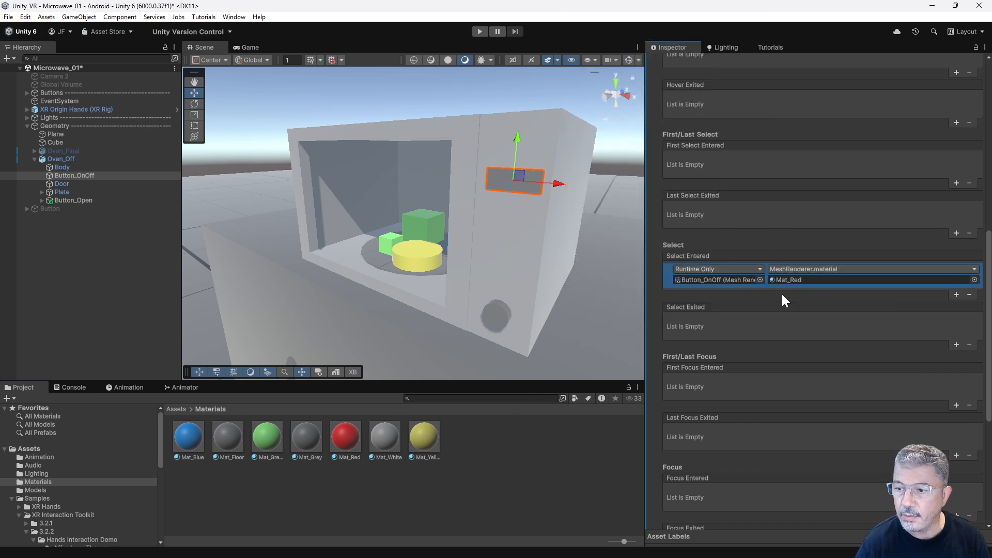
Add a second Select Entered event entry to Button_OnOff's XR Simple Interactable, then collapse that component.
left_click(956, 294)
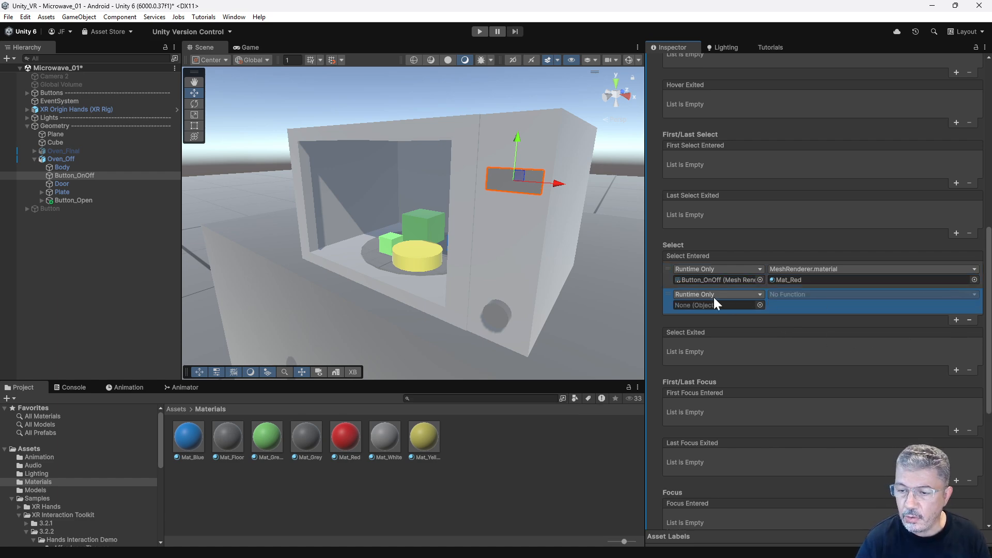
left_click(72, 175)
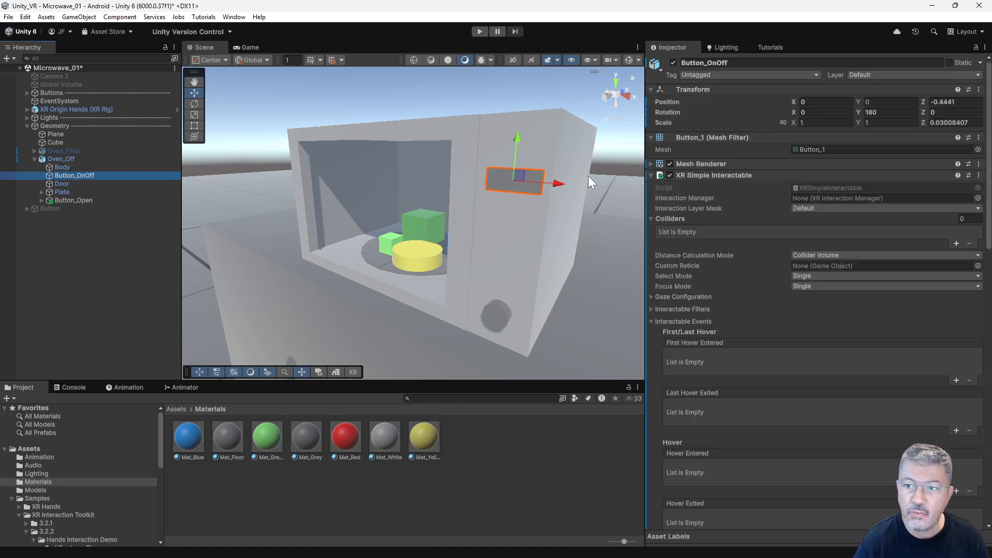
left_click(650, 175)
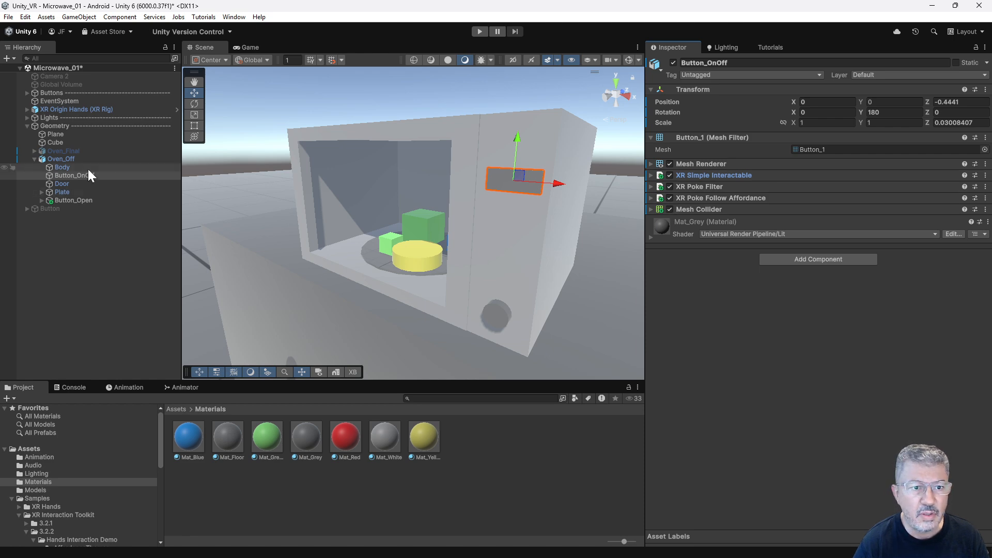
Examine Oven_Off's Audio Source and preview its assigned "Microwave Turn on Beep and Fan" audio clip.
left_click(73, 159)
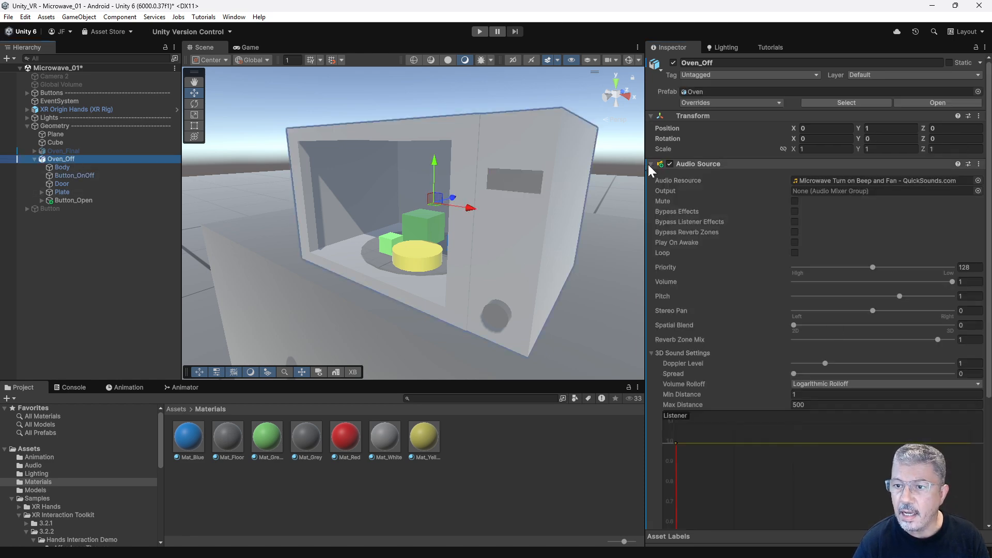
left_click(651, 164)
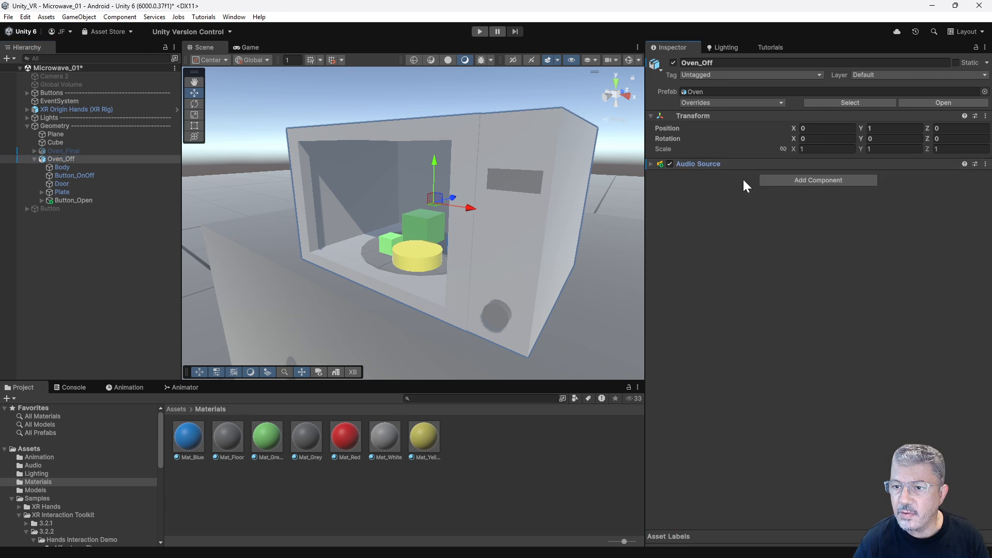
left_click(652, 163)
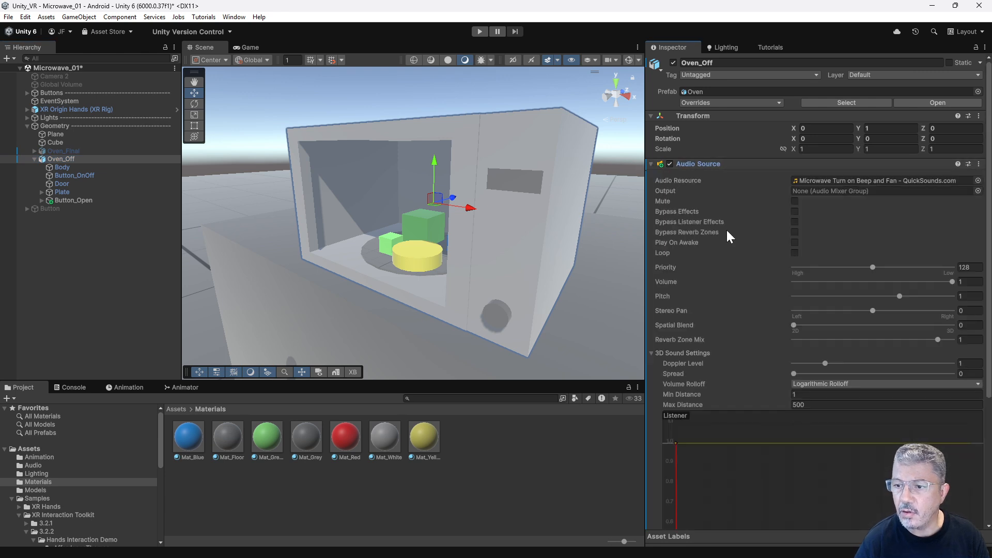
left_click(833, 181)
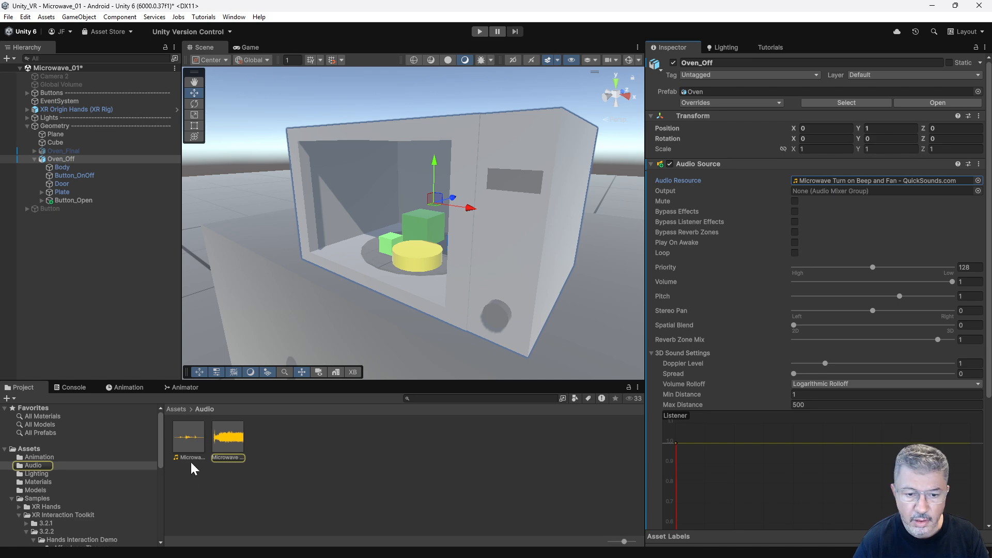
left_click(227, 438)
left_click(950, 463)
left_click_drag(936, 463, 946, 397)
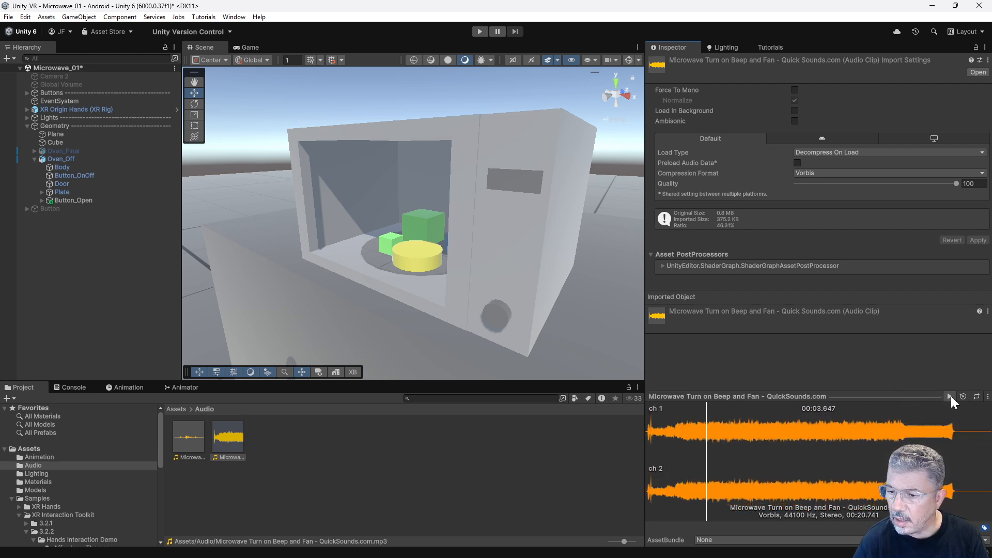
left_click(950, 396)
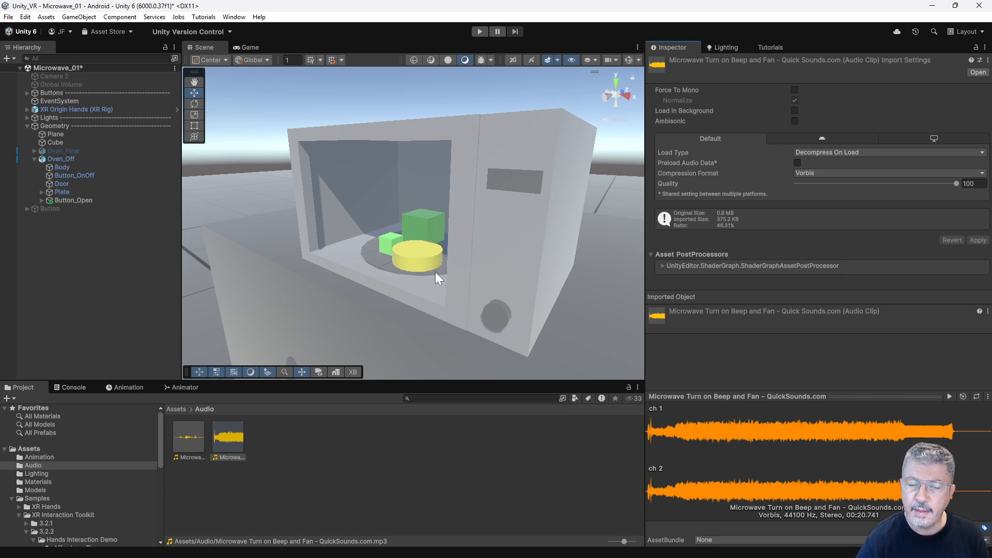
Set Button_OnOff's second Select Entered entry to target Oven_Off with the AudioSource.Play function.
left_click(64, 160)
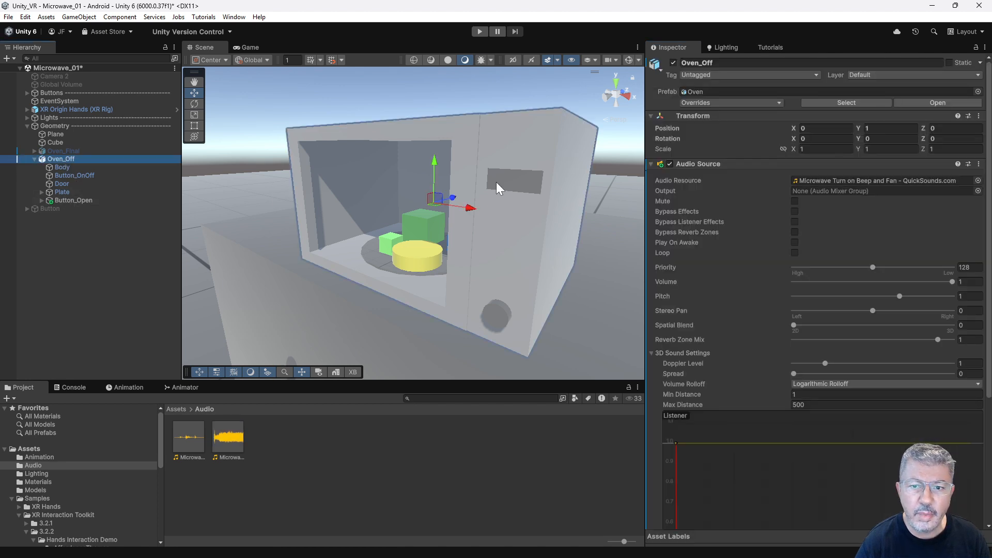
left_click(513, 183)
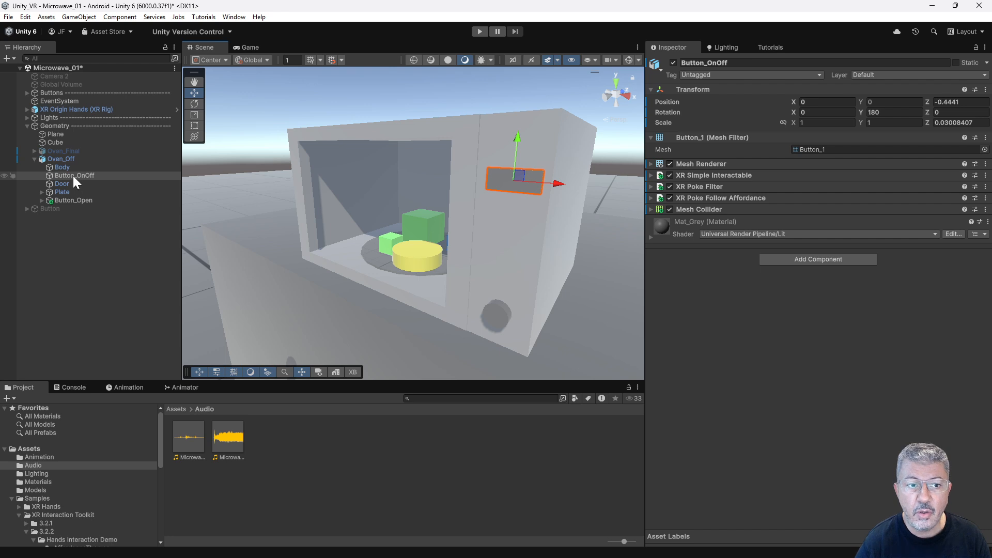
left_click(650, 175)
scroll(767, 321, "down", 10)
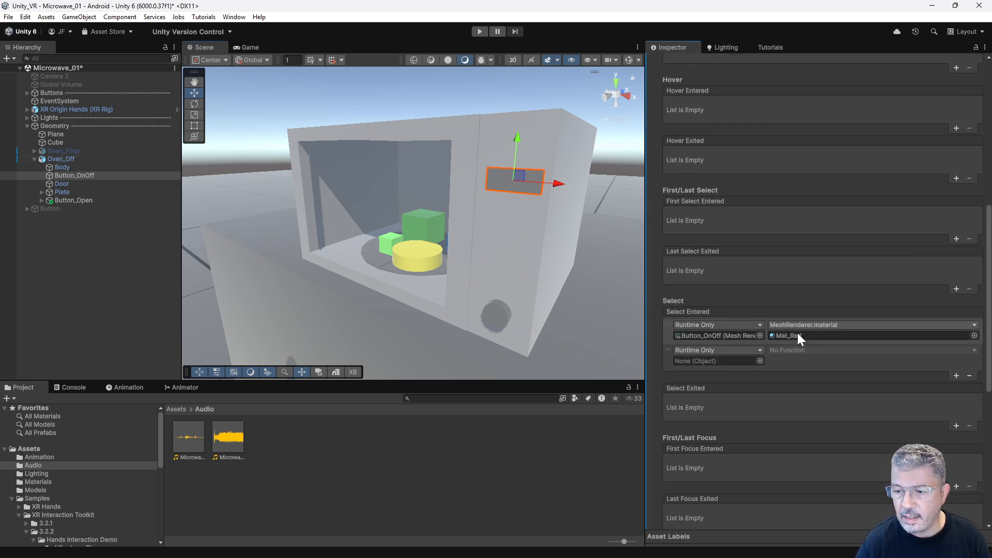
left_click_drag(61, 159, 734, 362)
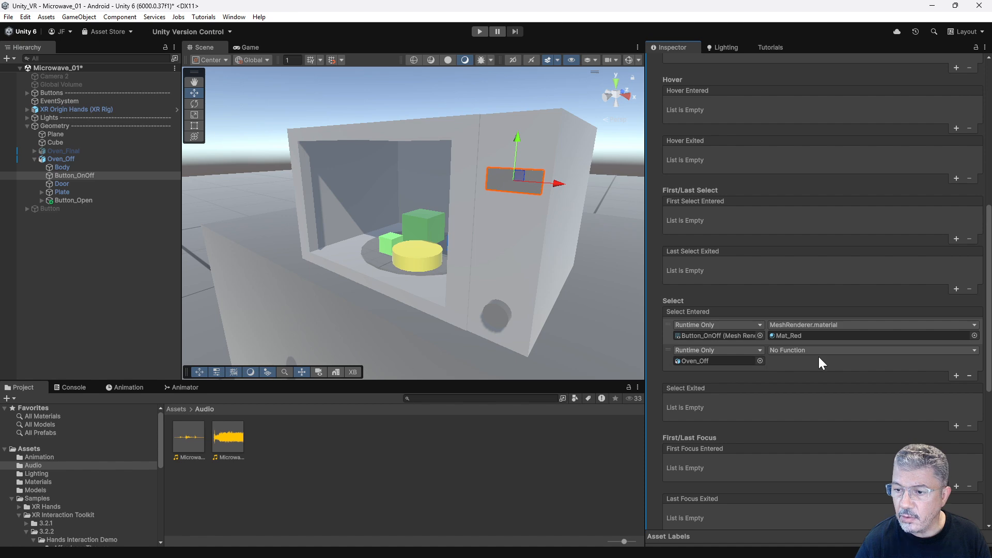
left_click(822, 350)
mouse_move(822, 401)
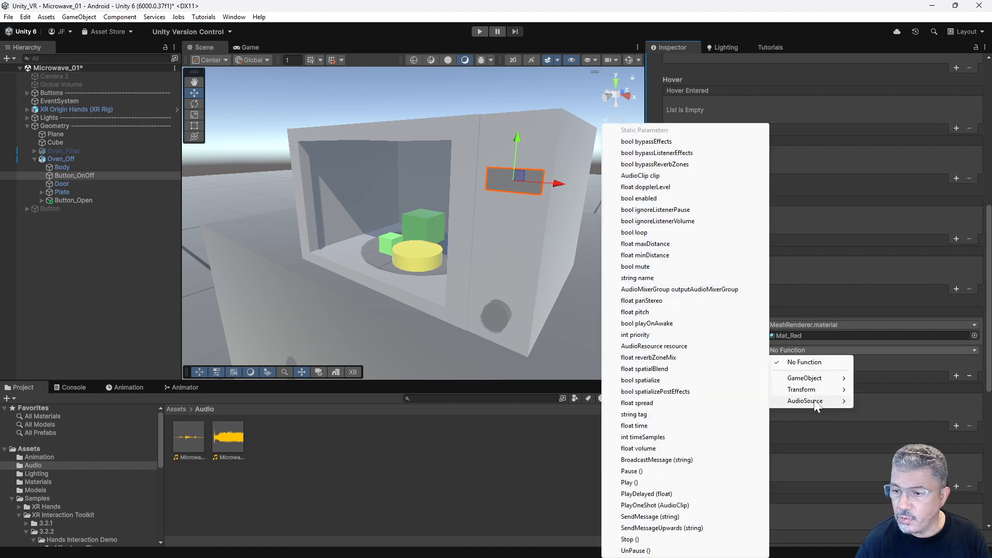
left_click(638, 482)
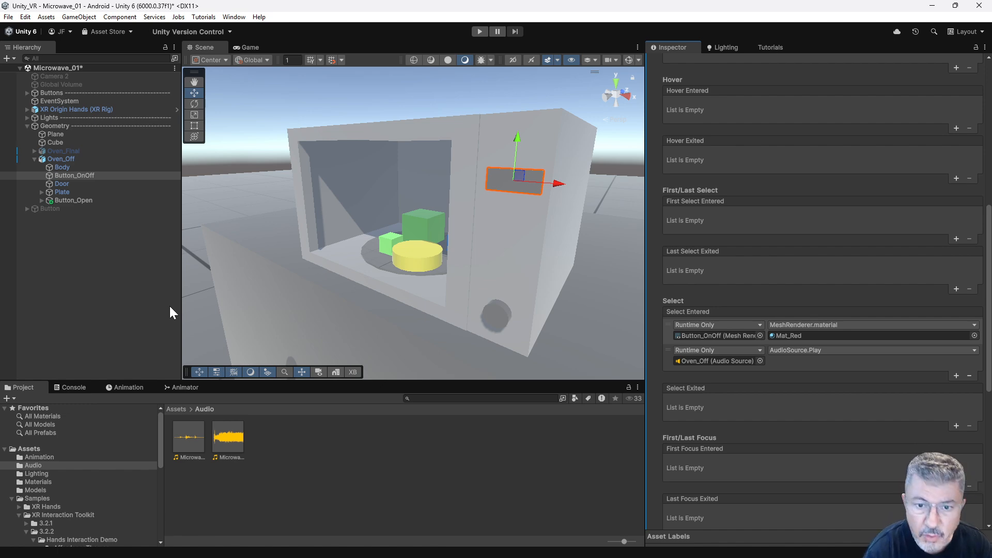
Select Oven Light in the Lights group and switch its Light component on and off to check its effect inside the microwave.
left_click(27, 117)
left_click(69, 142)
left_click_drag(402, 221, 472, 186, "alt")
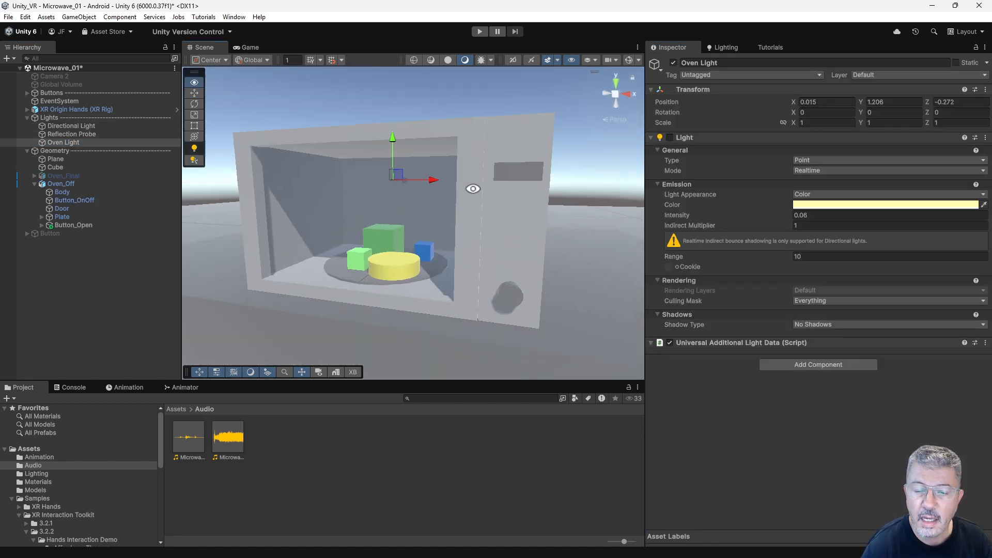
left_click(674, 60)
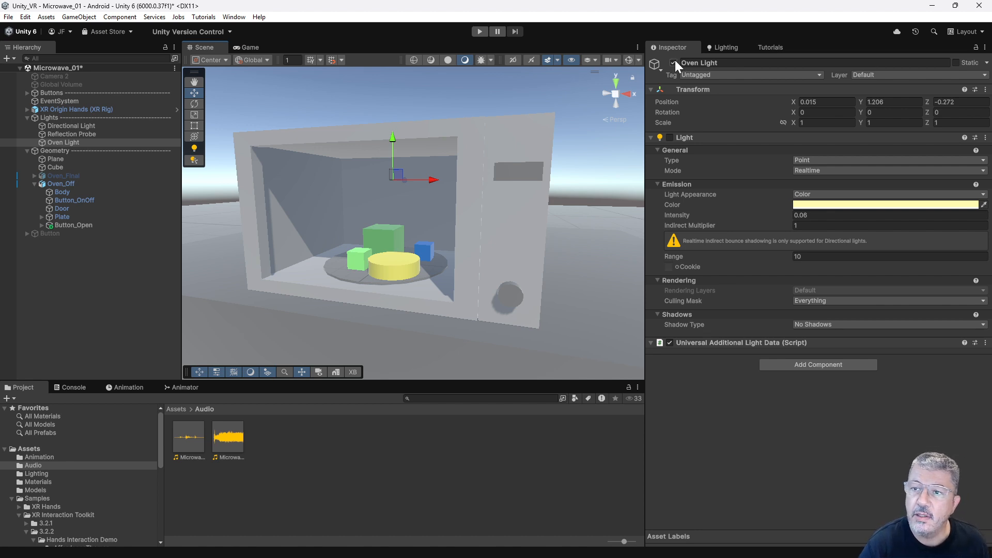
left_click(669, 138)
left_click(670, 138)
left_click(670, 138)
left_click(670, 138)
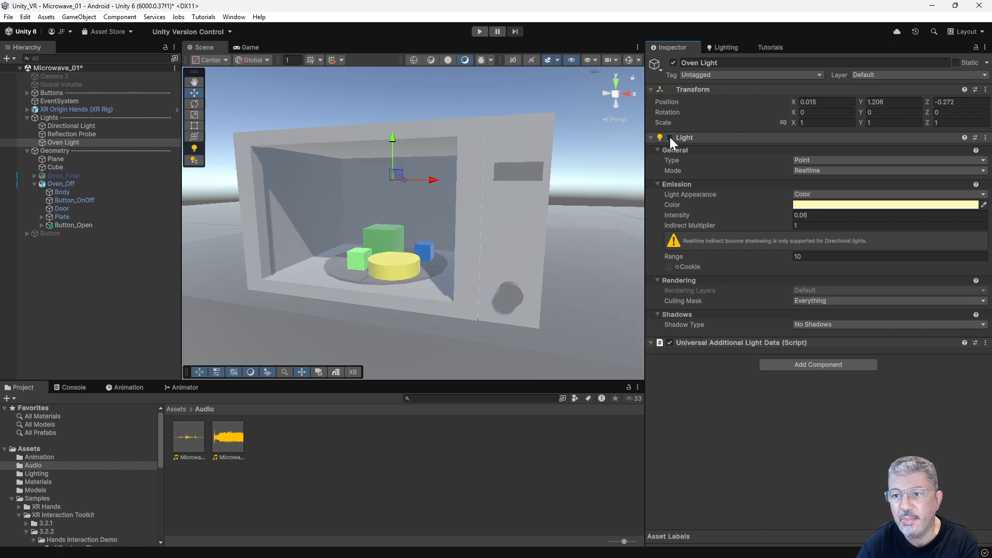
Add a third Select Entered entry to Button_OnOff targeting Oven Light, with the Light.enabled function set to true.
left_click(84, 201)
scroll(790, 328, "down", 10)
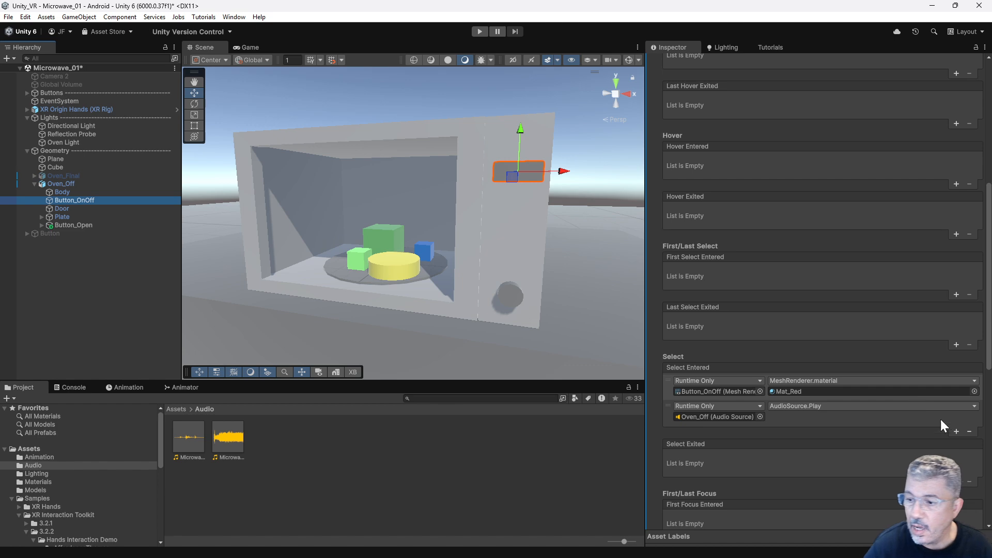
left_click(956, 432)
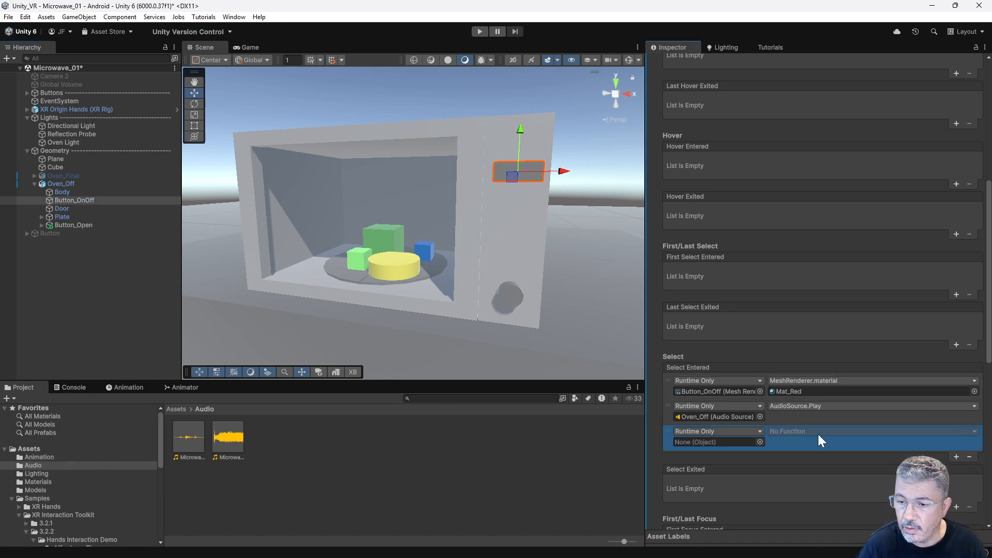
left_click_drag(54, 142, 712, 443)
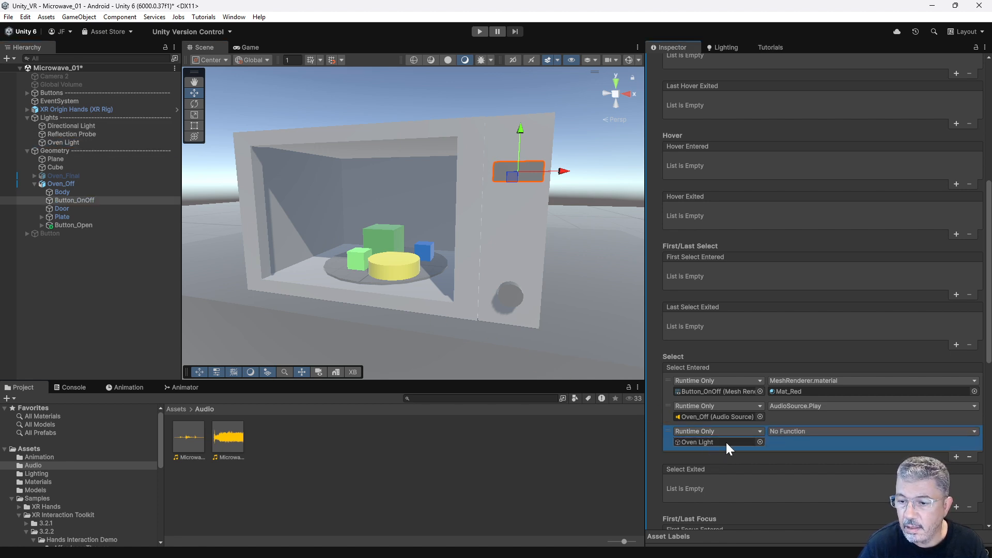
left_click(818, 432)
mouse_move(802, 485)
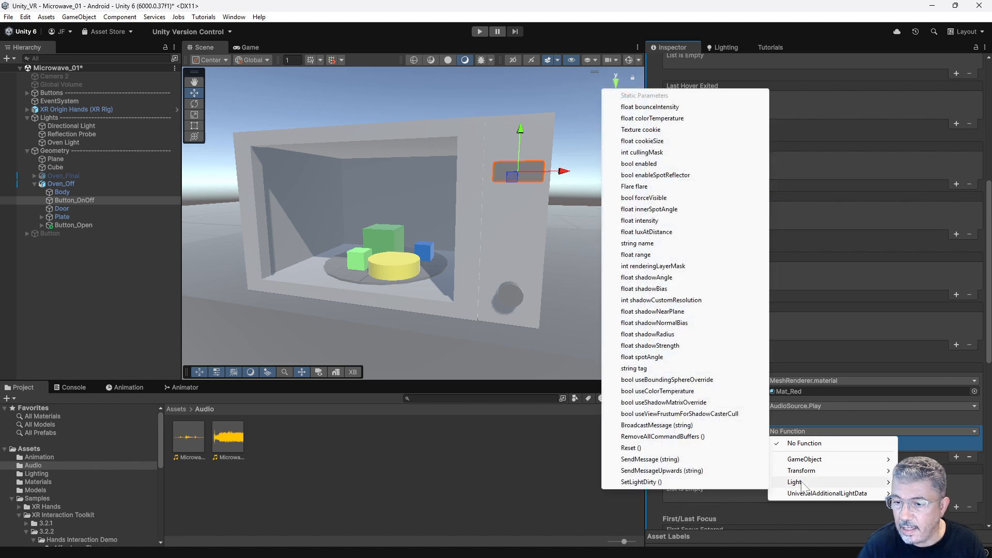
left_click(645, 165)
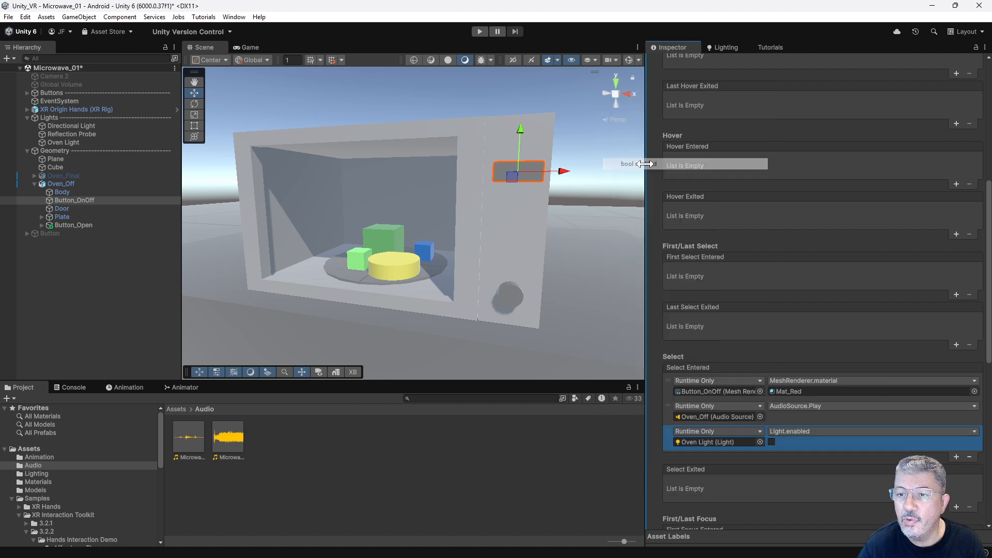
left_click(772, 442)
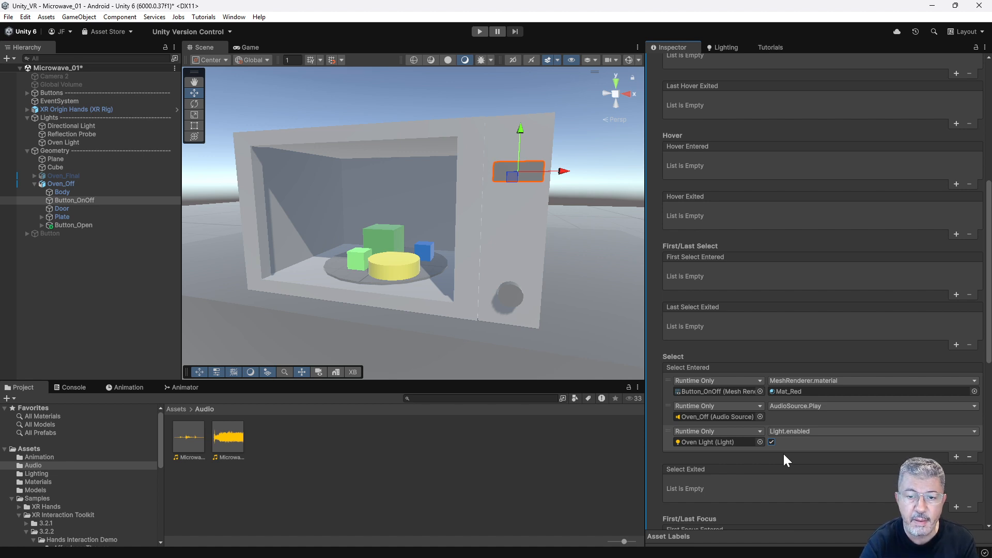
Examine the Plate's Oven_Plate animation timeline and enlarge the area showing it.
left_click(362, 285)
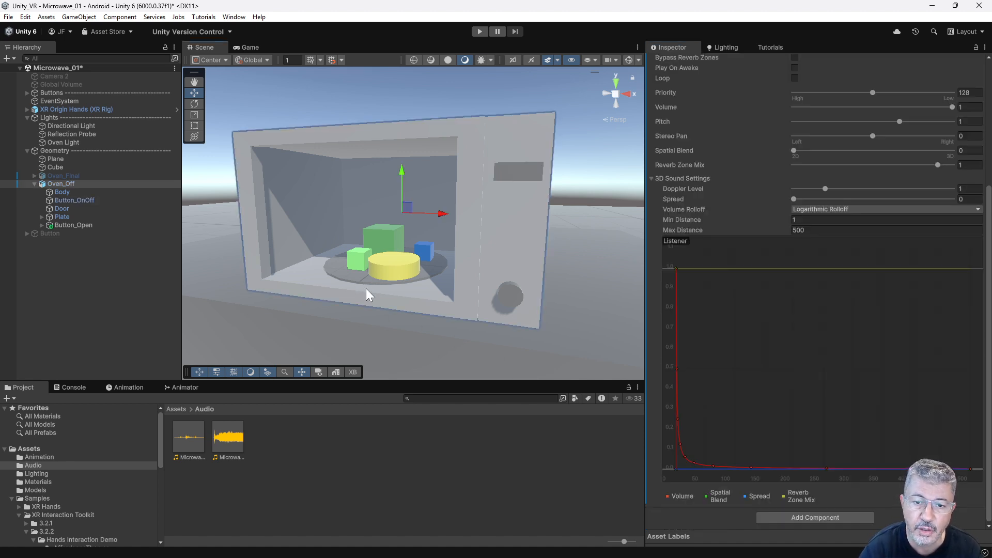
left_click(362, 282)
left_click(126, 388)
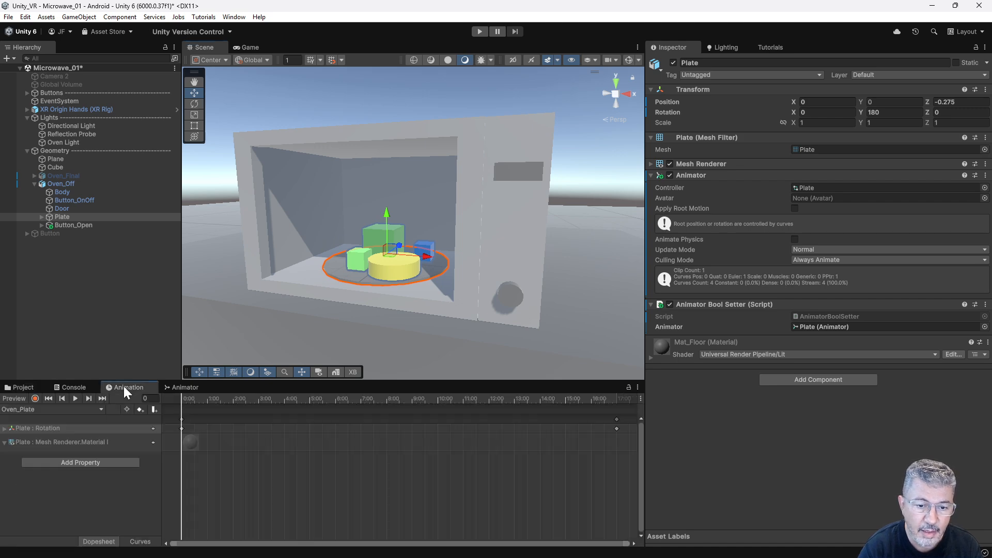
mouse_move(193, 398)
left_mouse_down()
mouse_move(597, 405)
mouse_move(177, 405)
left_mouse_up()
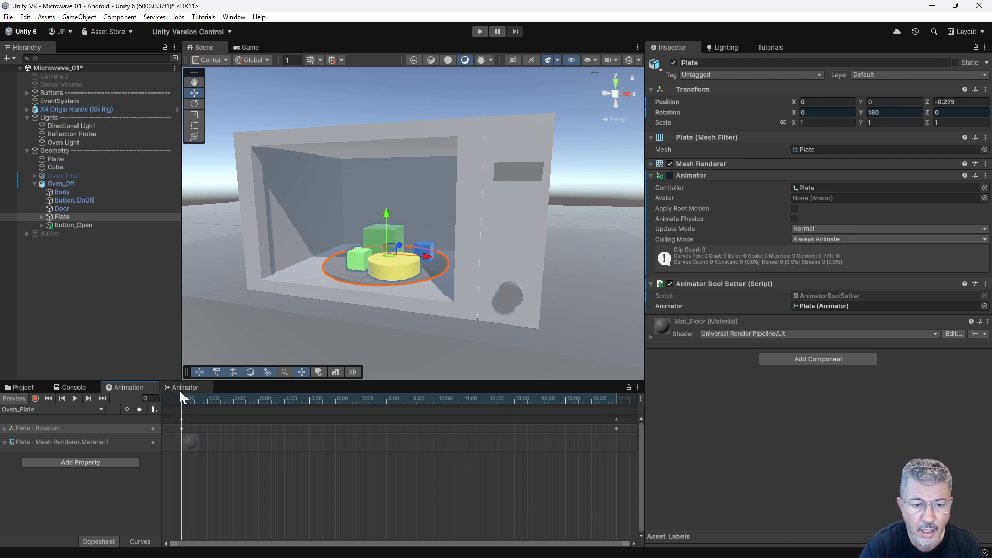
left_click_drag(427, 381, 403, 348)
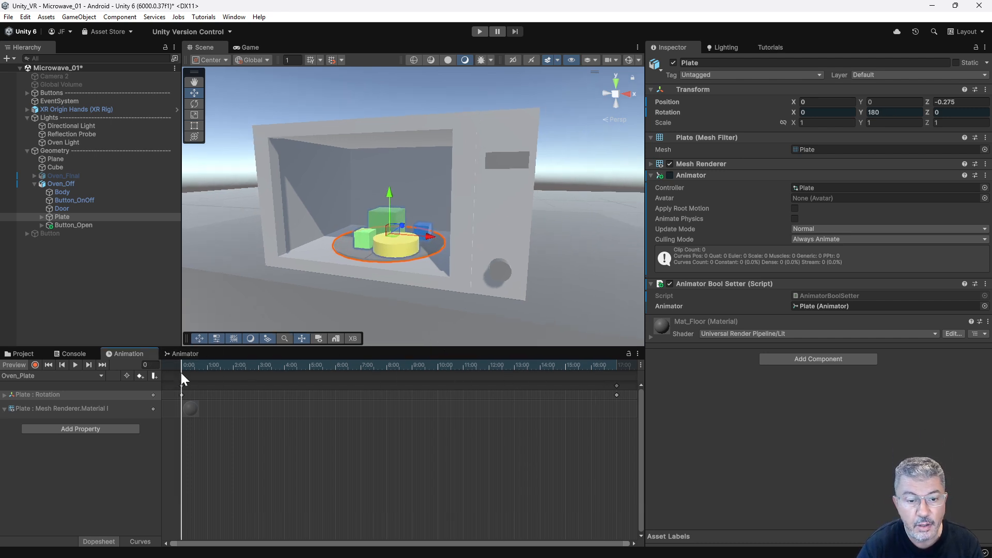
Examine the Plate's animator states New State and Oven_Plate, the Turn parameter, and the components on Oven_Off and Plate.
left_click(190, 356)
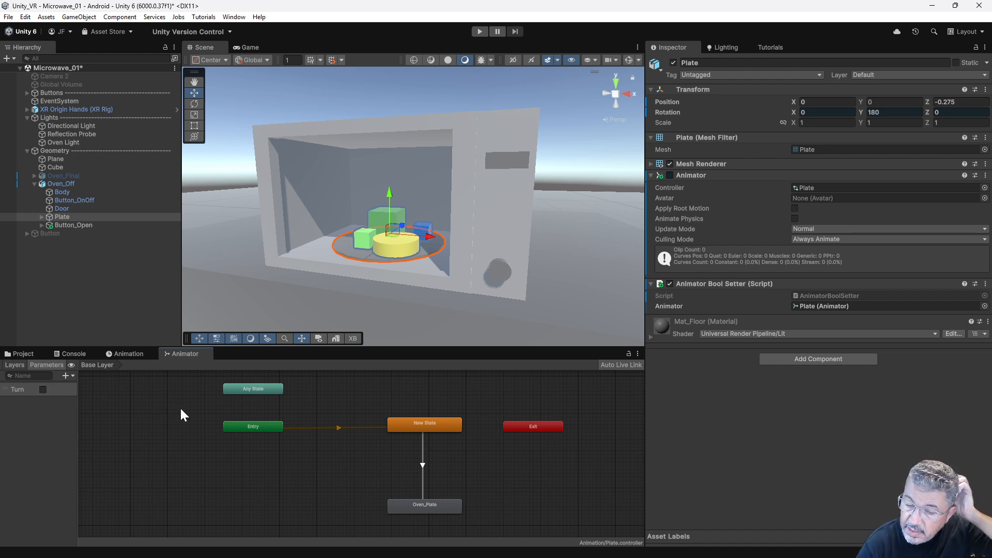
left_click(444, 425)
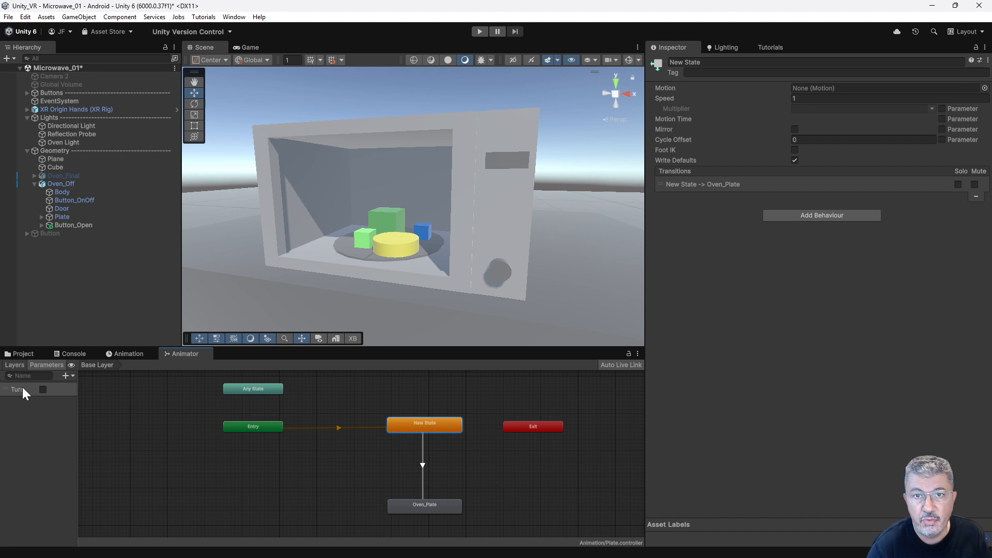
left_click(433, 509)
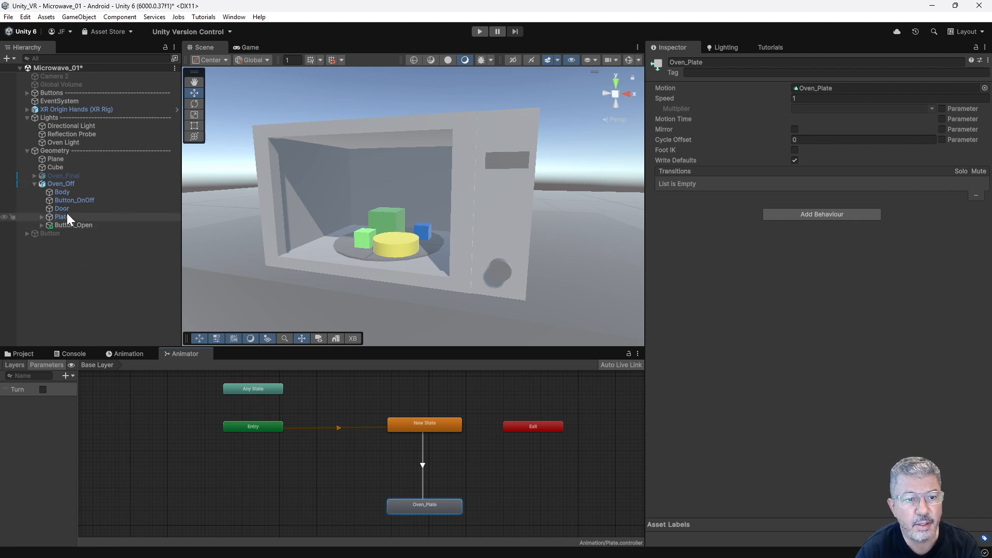
left_click(62, 184)
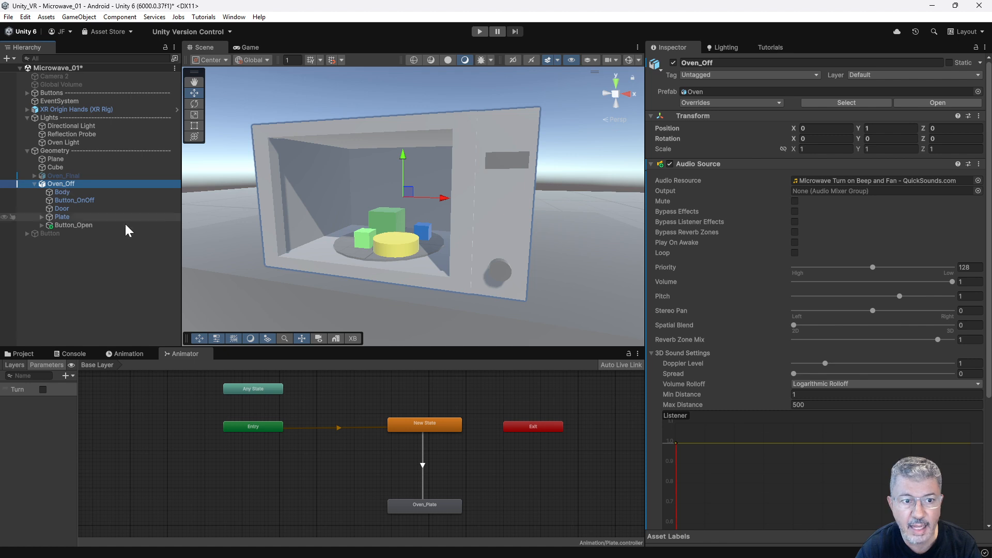
left_click(66, 218)
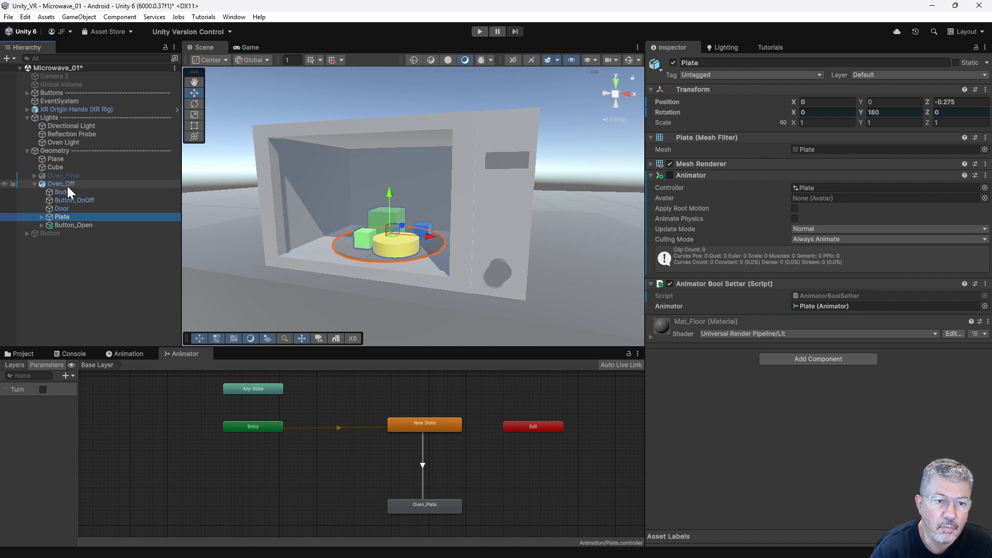
Add a fourth Select Entered entry to Button_OnOff's XR Simple Interactable and assign Plate as its target object.
left_click(502, 161)
scroll(789, 329, "down", 8)
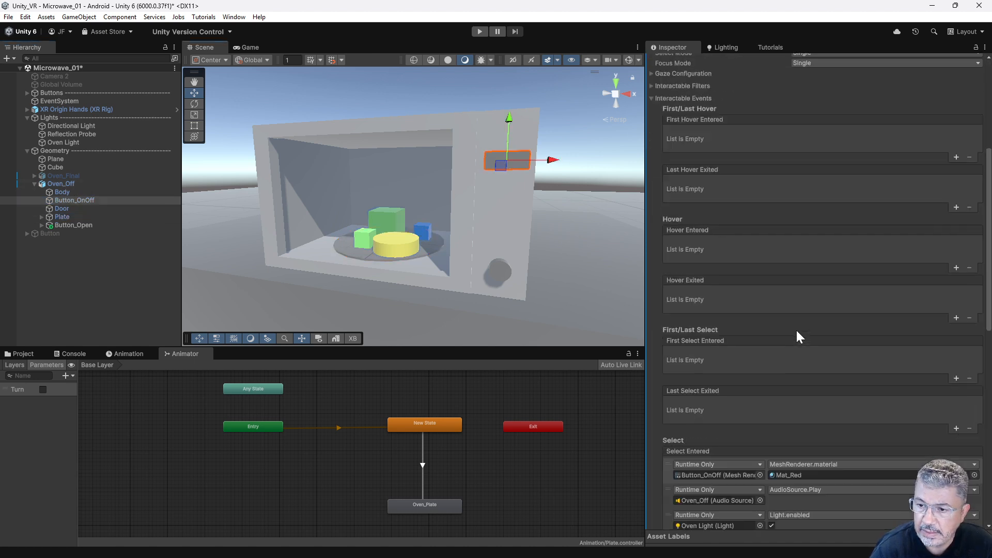
scroll(796, 333, "down", 4)
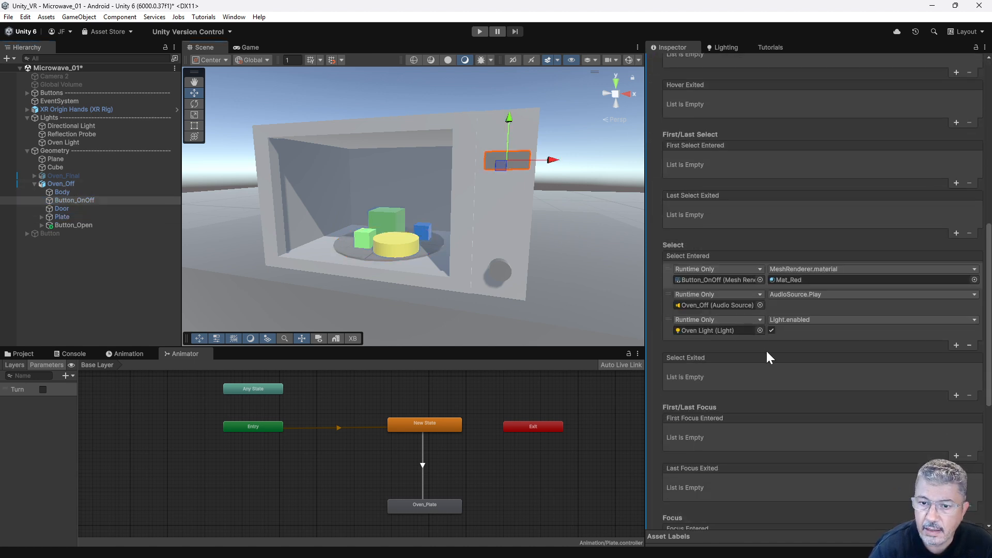
left_click(957, 345)
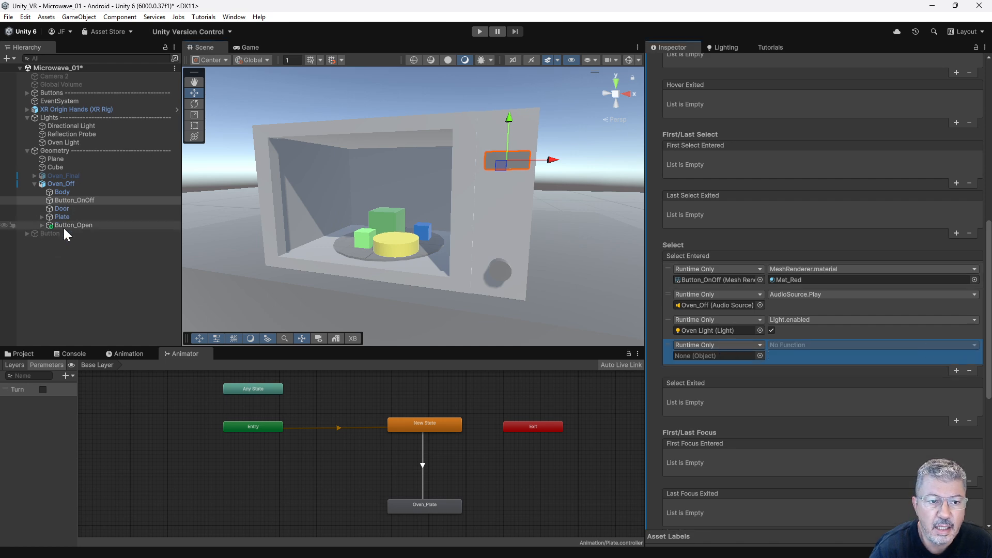
left_click_drag(63, 219, 723, 357)
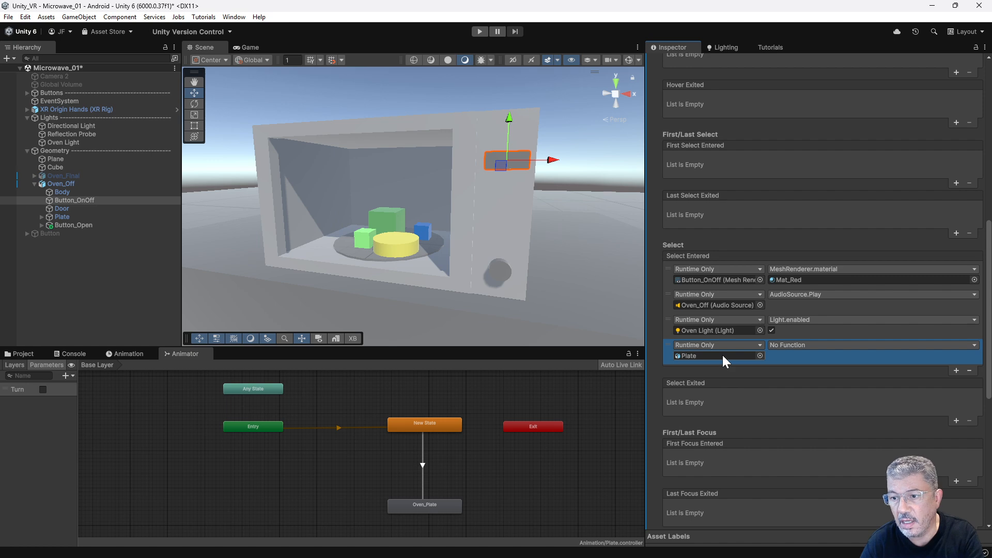
Set the Plate entry's function to AnimatorBoolSetter.ToggleBool with the parameter Turn, and test the button in Play mode.
left_click(820, 345)
mouse_move(821, 432)
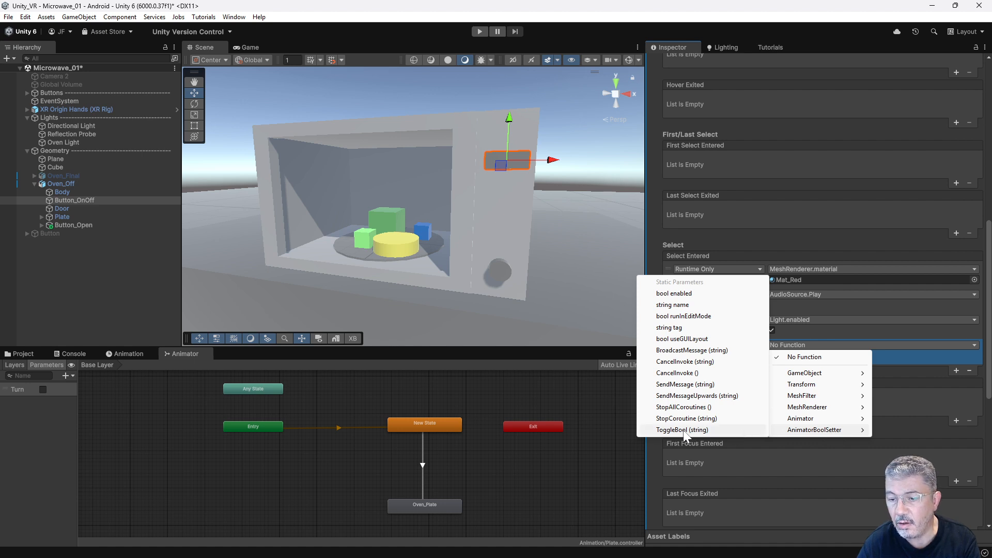
left_click(699, 430)
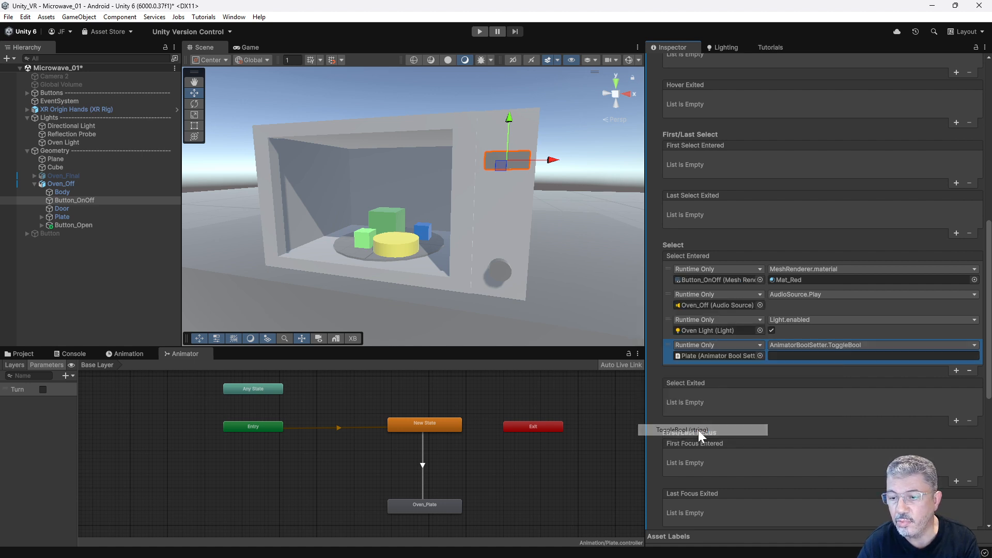
left_click(792, 357)
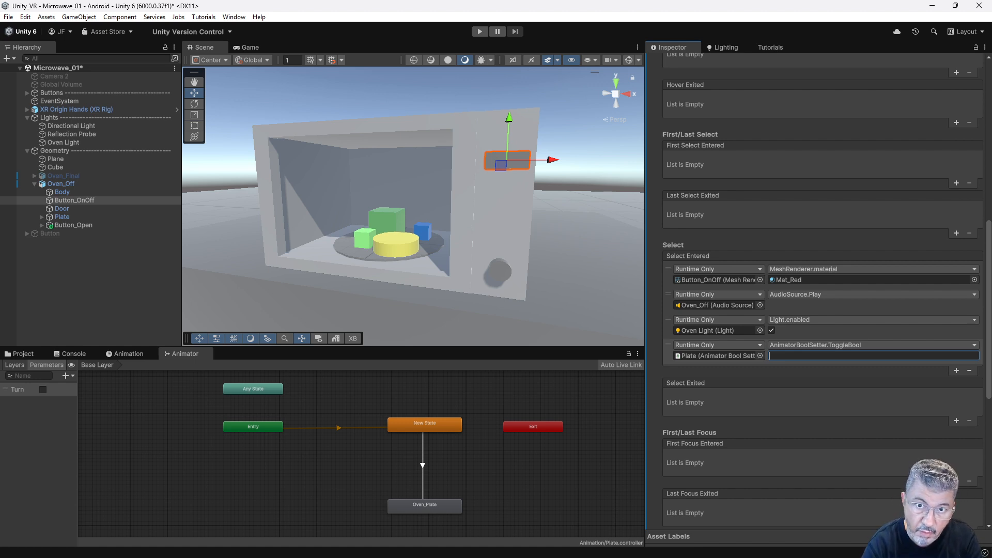
type("Turn")
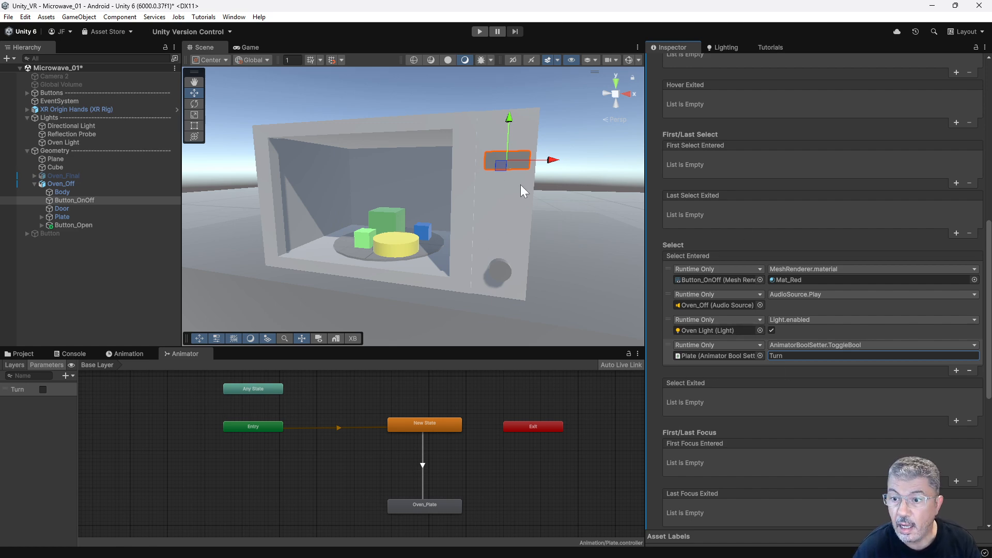
left_click(482, 32)
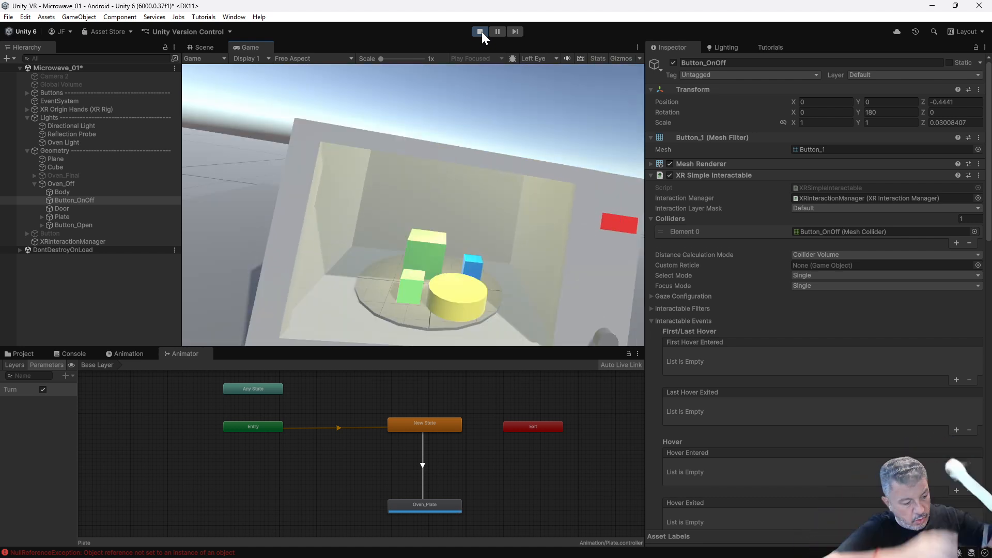
left_click(480, 31)
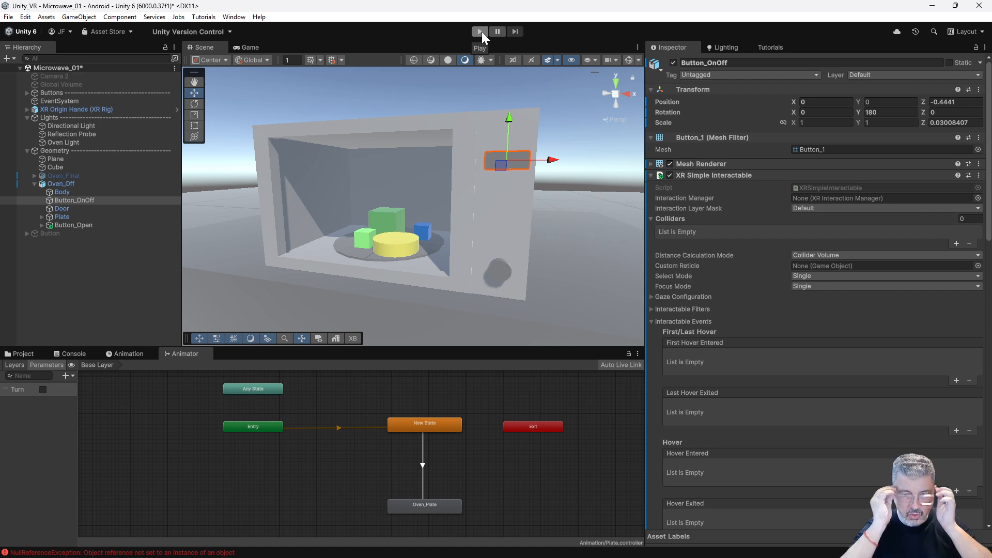
Examine the Door's animator states and Open parameter, along with its Animator Bool Setter and Audio Source components.
left_click(499, 269)
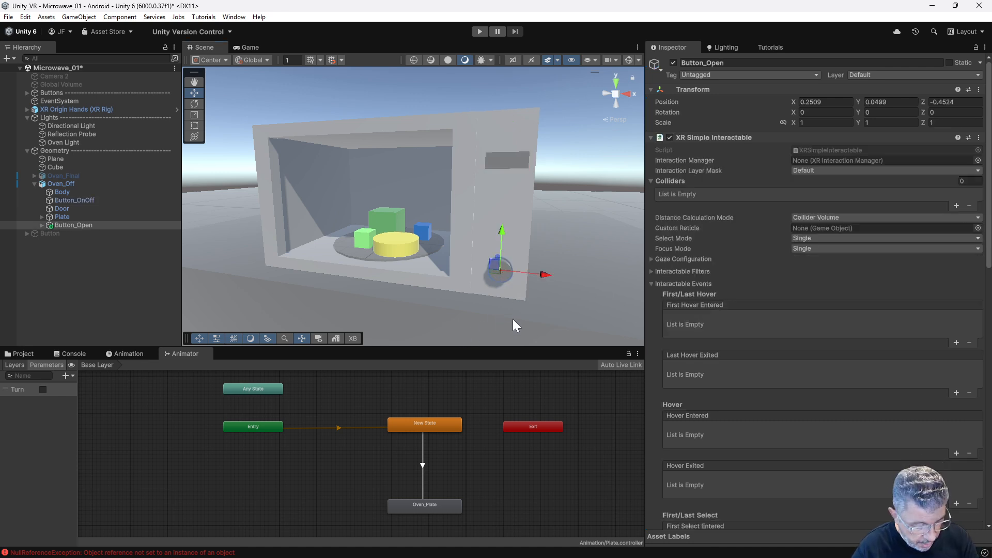
left_click_drag(519, 299, 459, 291, "alt")
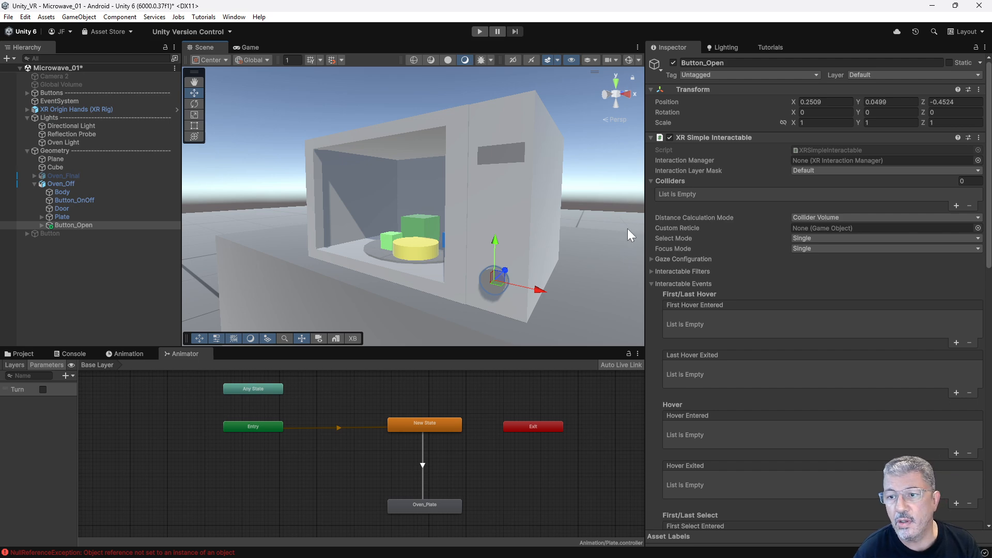
left_click(70, 209)
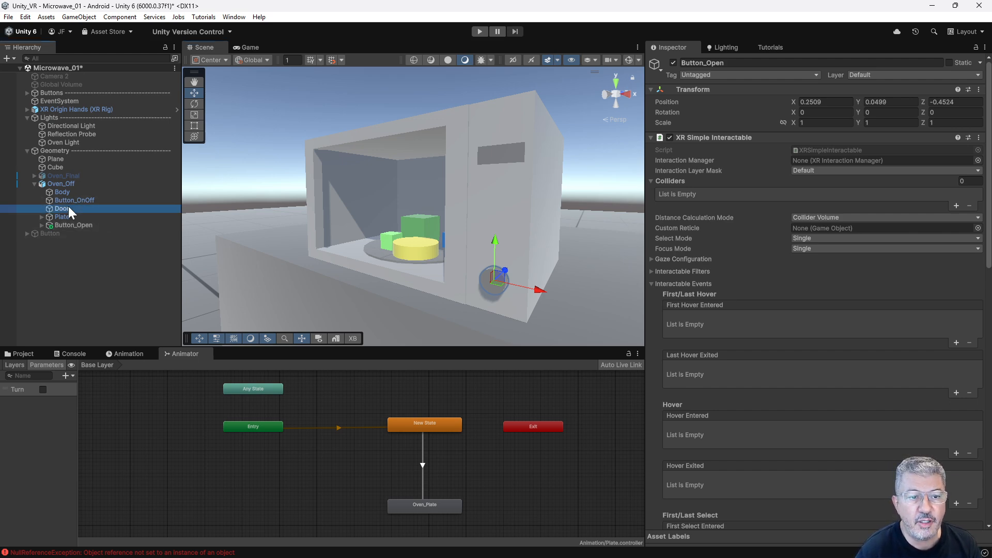
left_click(153, 356)
mouse_move(185, 364)
left_mouse_down()
mouse_move(548, 366)
mouse_move(175, 365)
left_mouse_up()
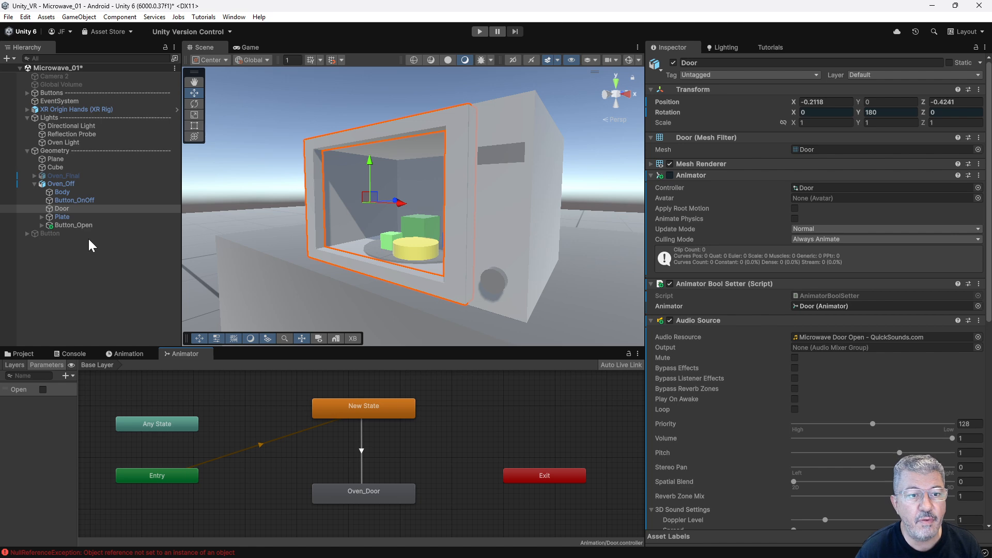
Add an empty Select Entered entry to the XR Simple Interactable of Button_Open.
left_click(499, 282)
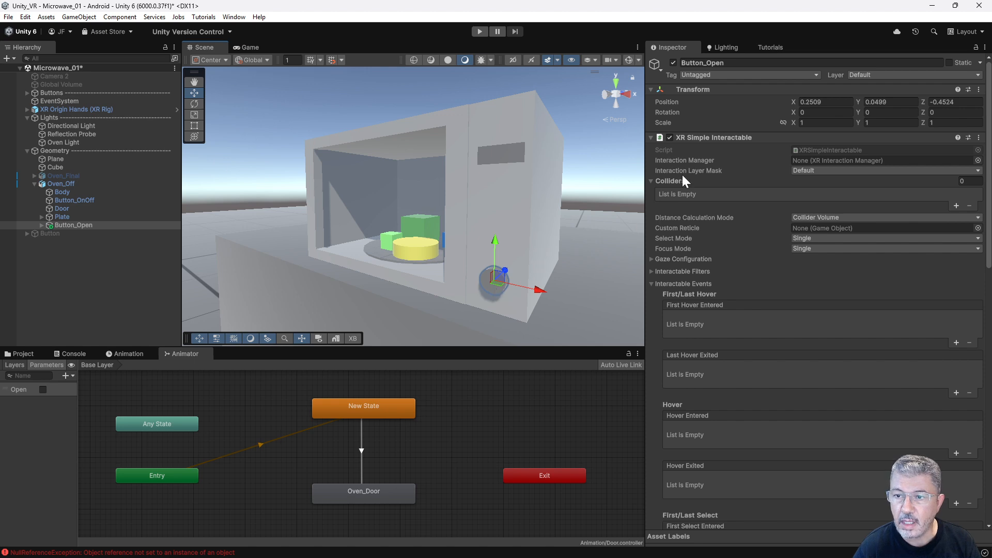
left_click(672, 140)
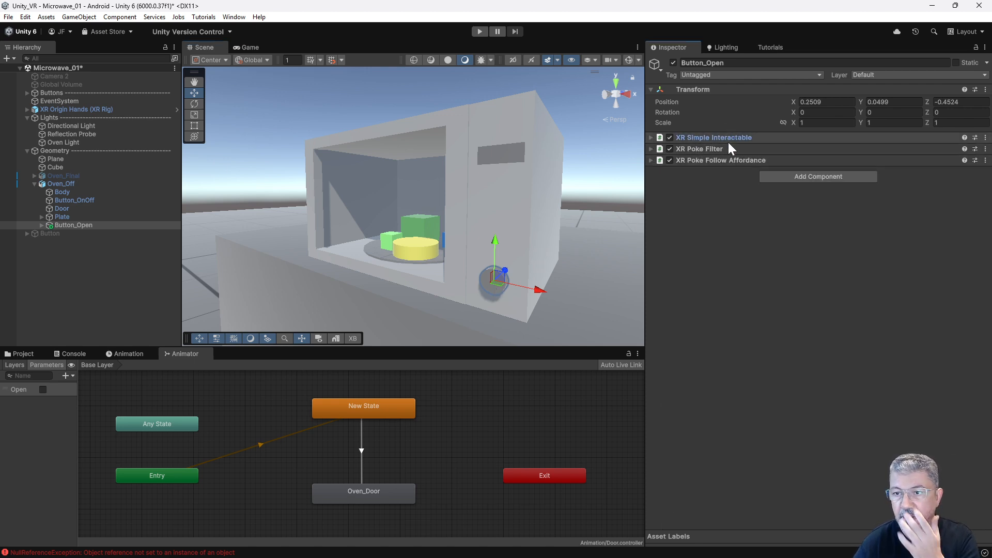
left_click(652, 138)
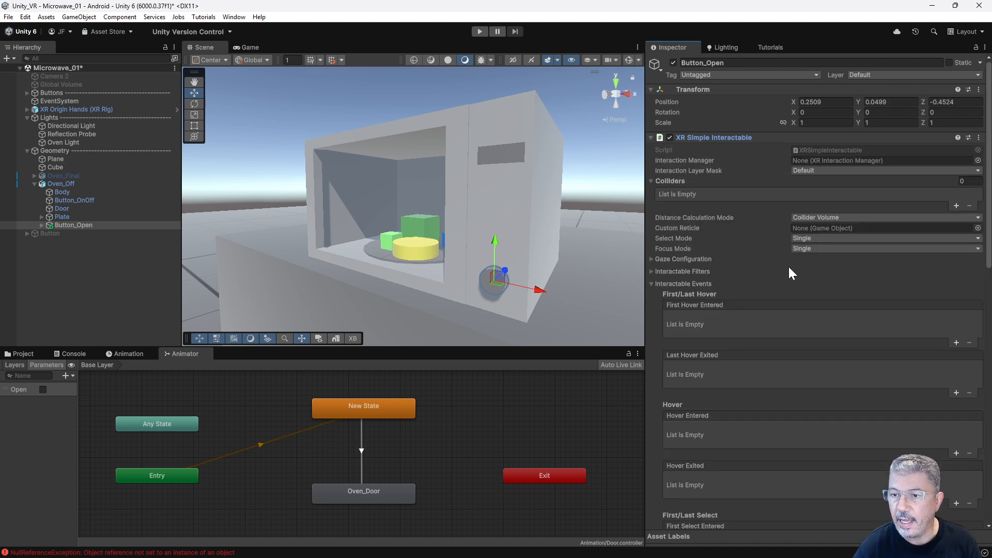
scroll(796, 273, "down", 10)
scroll(804, 288, "down", 2)
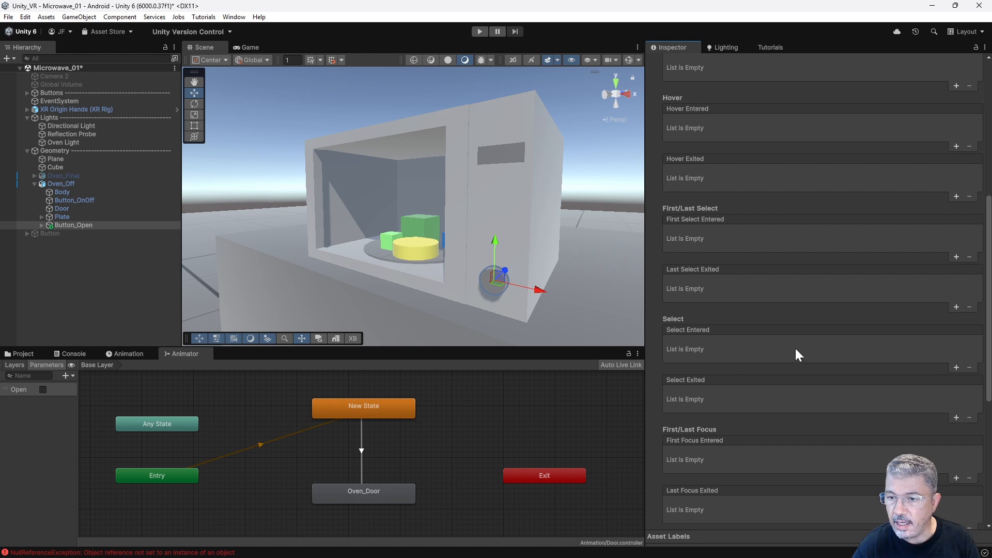
left_click(956, 368)
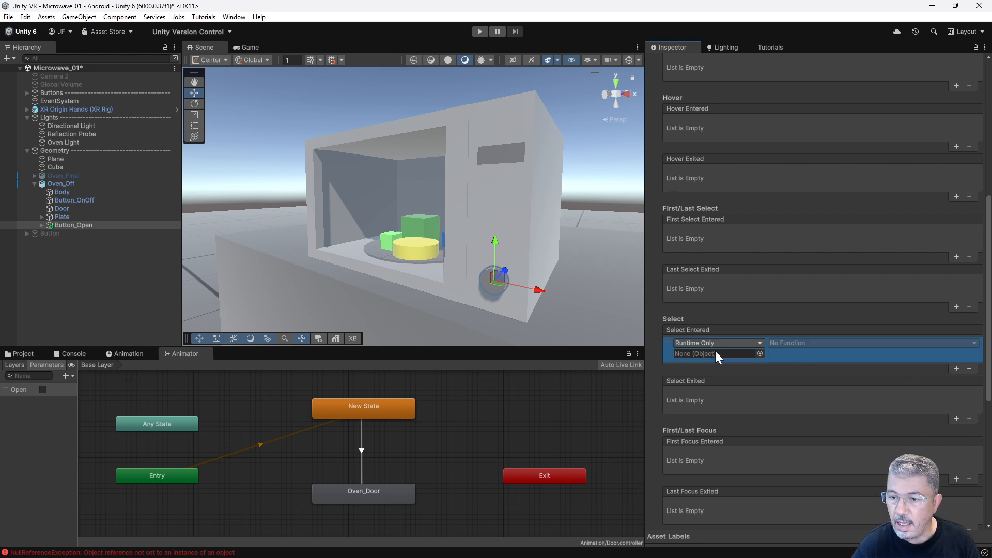
Review the components on Plate, Door and Oven_Off, including the audio source on Oven_Off.
left_click(70, 225)
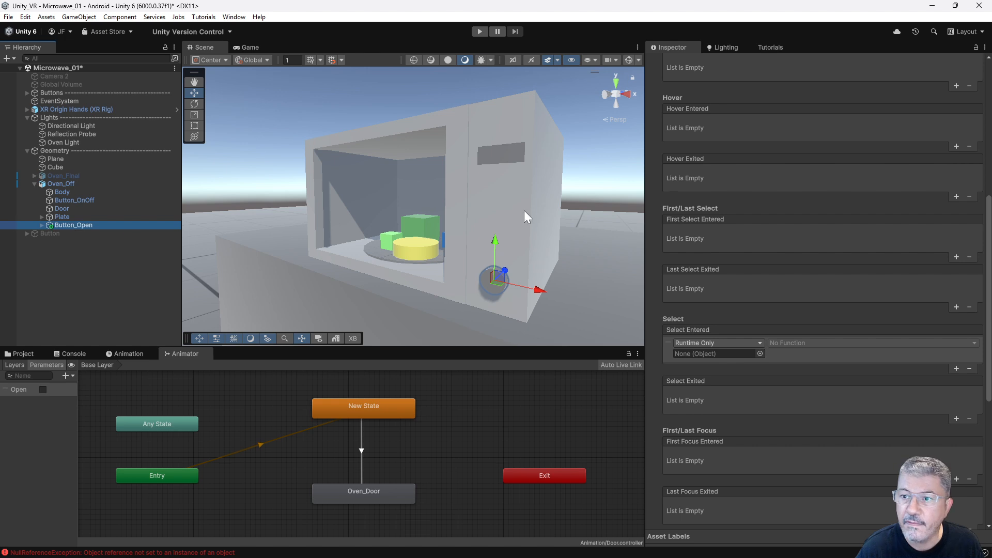
left_click(62, 217)
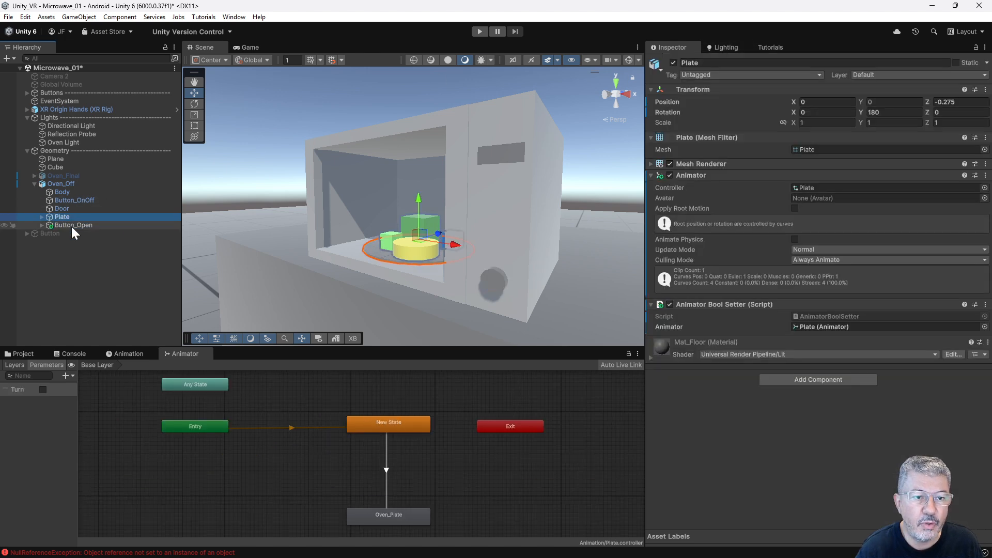
left_click(71, 226)
left_click(652, 138)
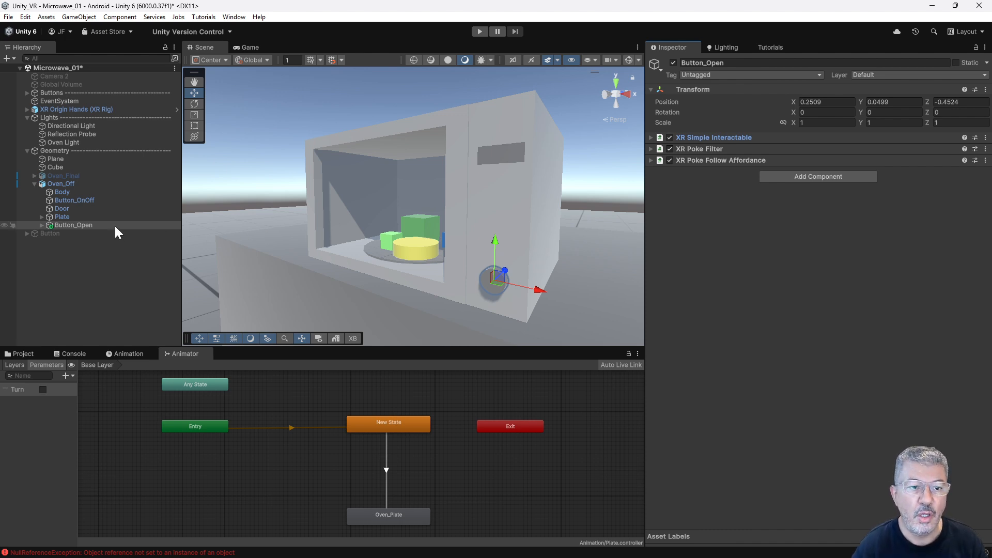
left_click(67, 208)
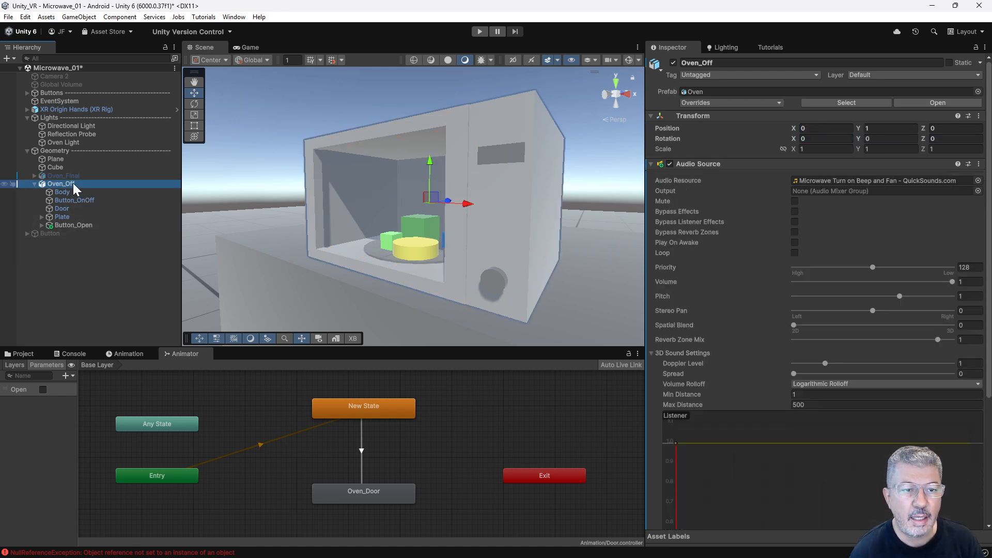
Assign Door to Button_Open's first Select Entered entry and set its function to AudioSource.Play.
left_click(77, 223)
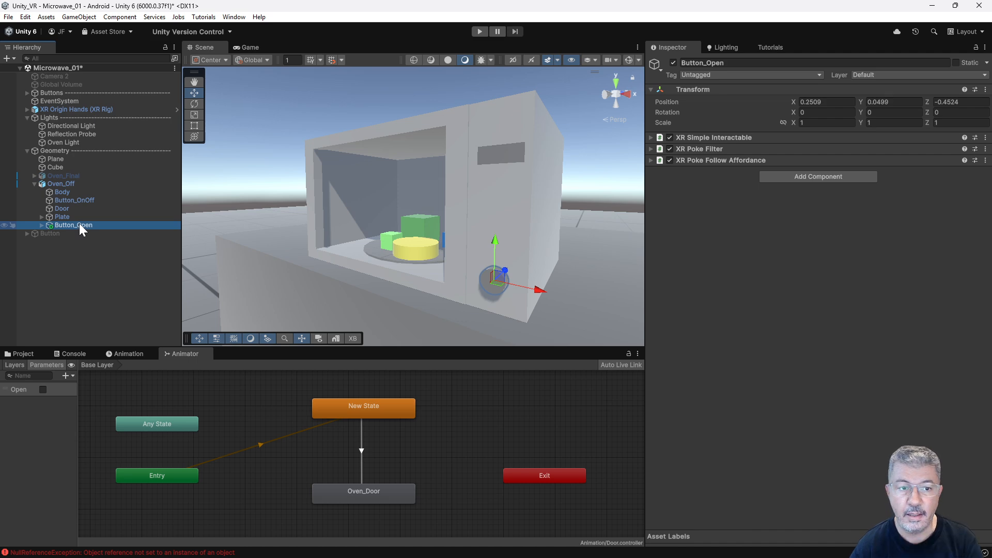
left_click(652, 138)
scroll(750, 320, "down", 5)
scroll(791, 364, "down", 3)
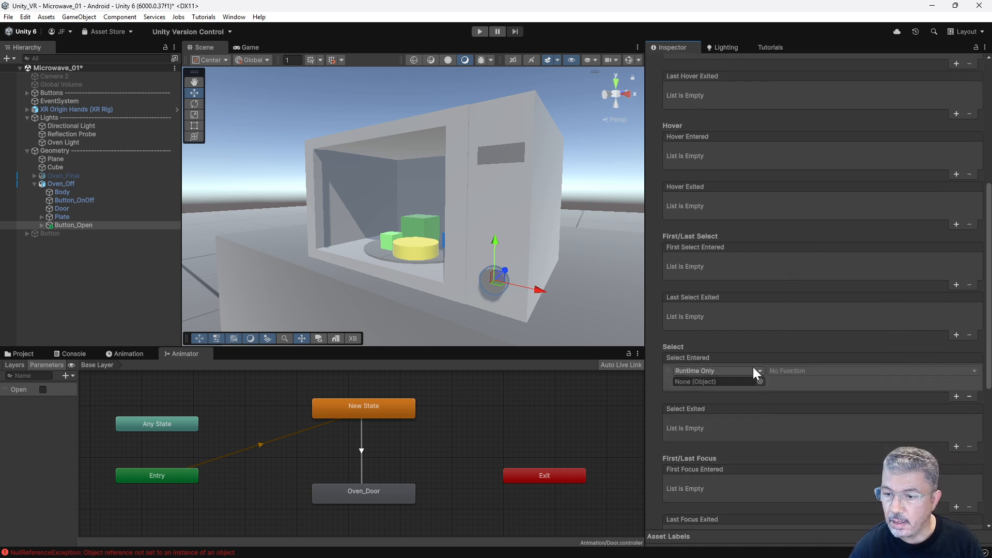
left_click_drag(62, 209, 745, 383)
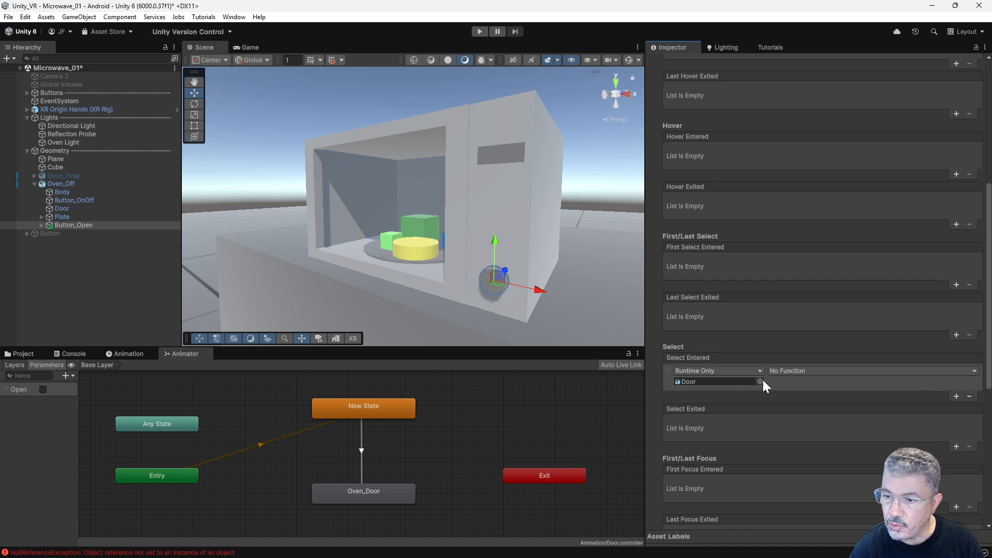
left_click(798, 371)
mouse_move(804, 467)
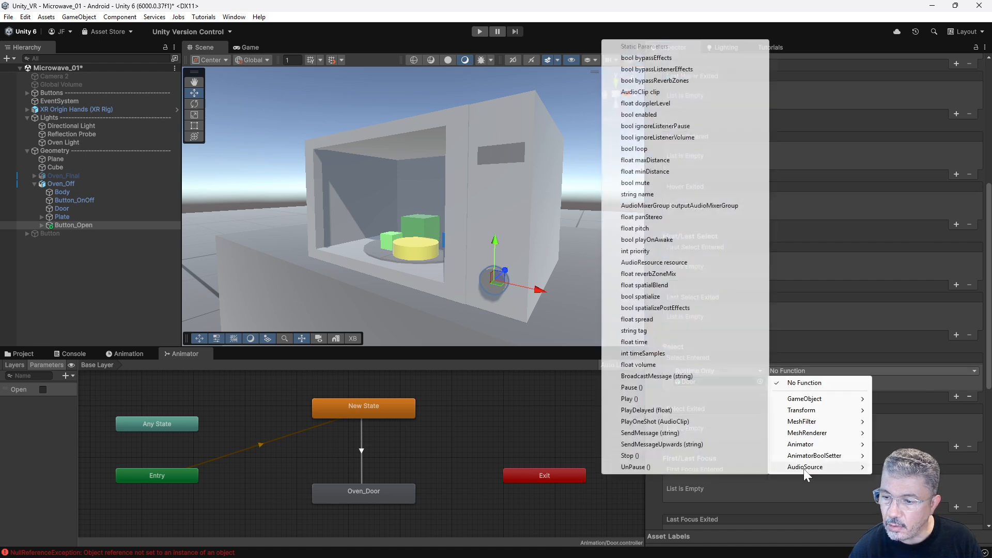
left_click(641, 398)
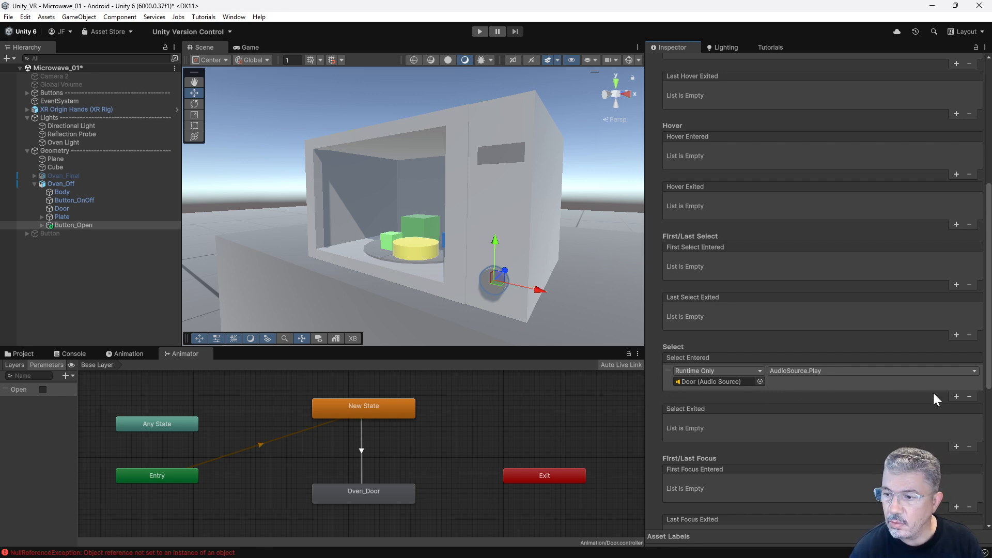
Add a second Select Entered entry to Button_Open targeting Door, with AnimatorBoolSetter.ToggleBool set to Open, and test it in Play mode.
left_click(956, 396)
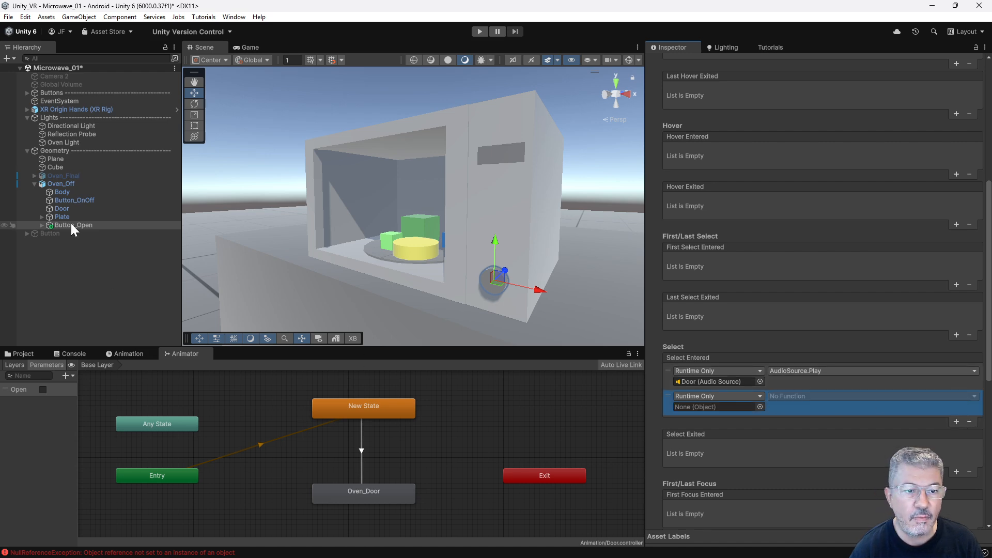
left_click_drag(61, 209, 705, 406)
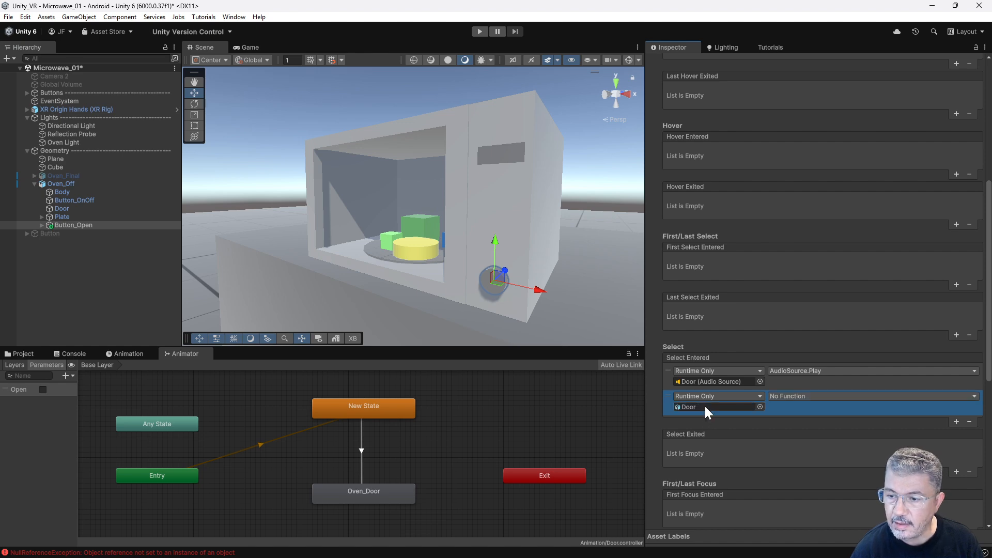
left_click(813, 396)
mouse_move(820, 482)
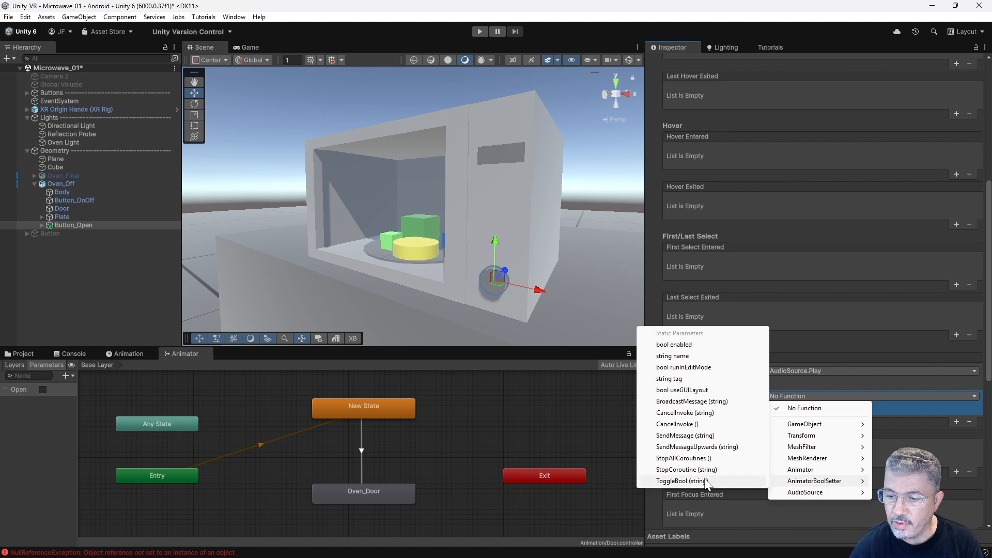
left_click(760, 481)
left_click(780, 407)
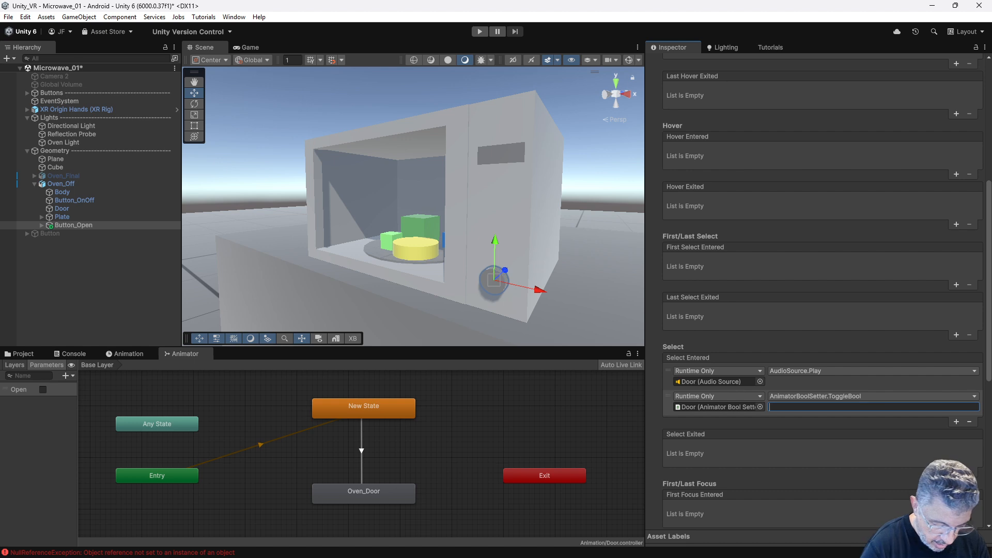
type("Open")
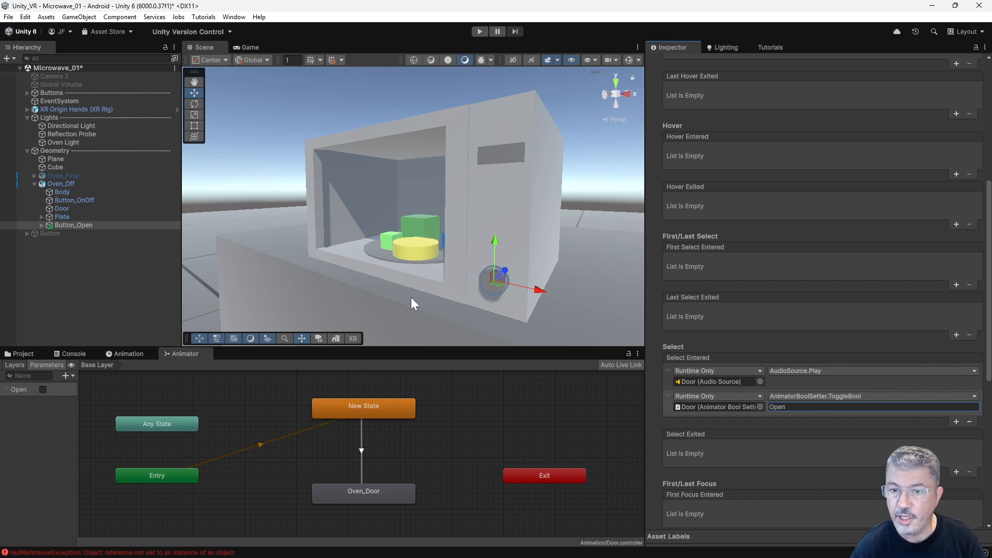
left_click(480, 31)
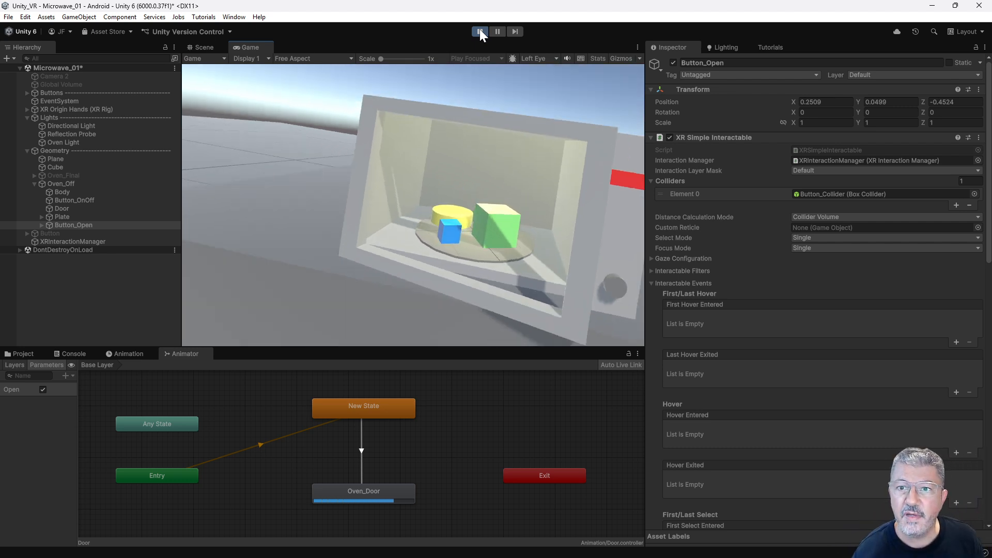
left_click(479, 30)
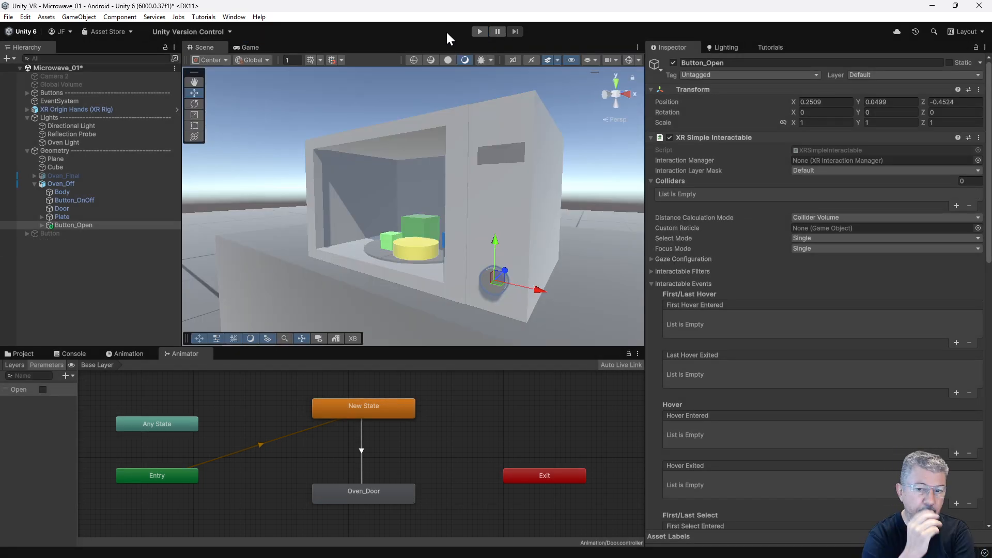